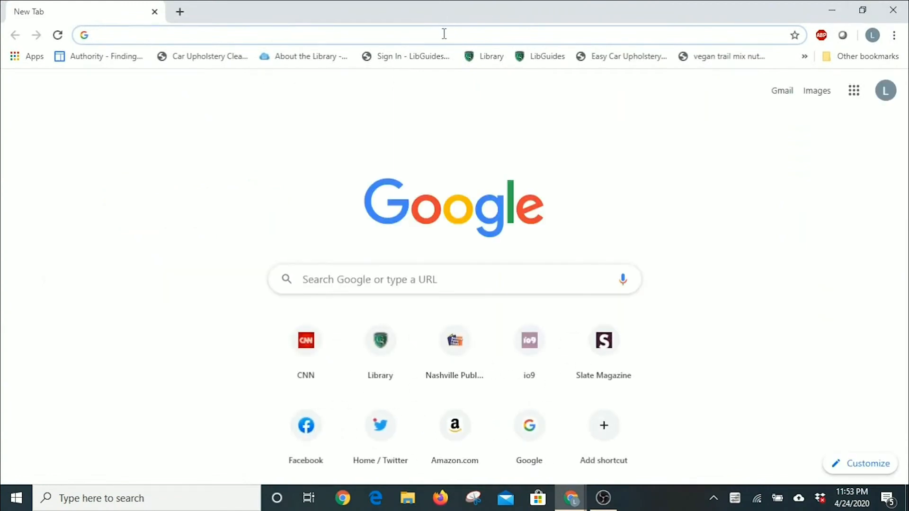
Load library.nashville.org in Chrome.
{"action": "type", "text": "library.nas"}
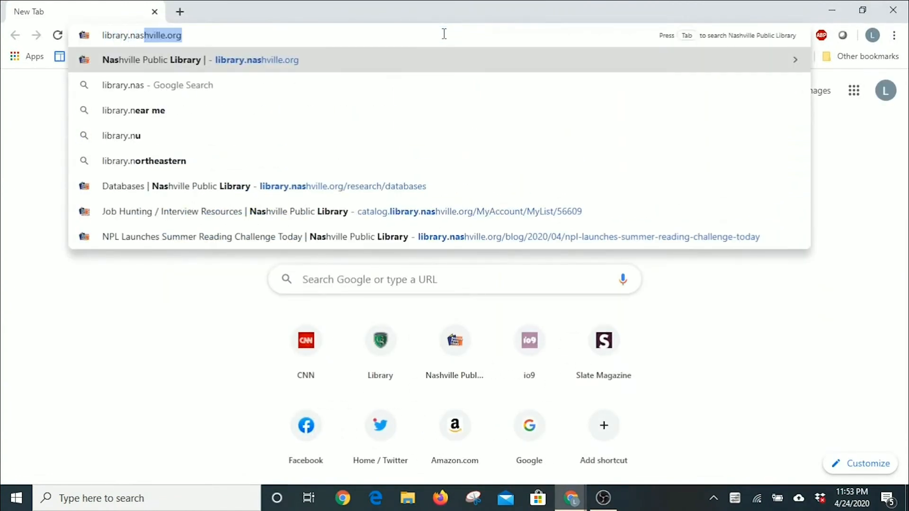
{"action": "type", "text": "hville.org"}
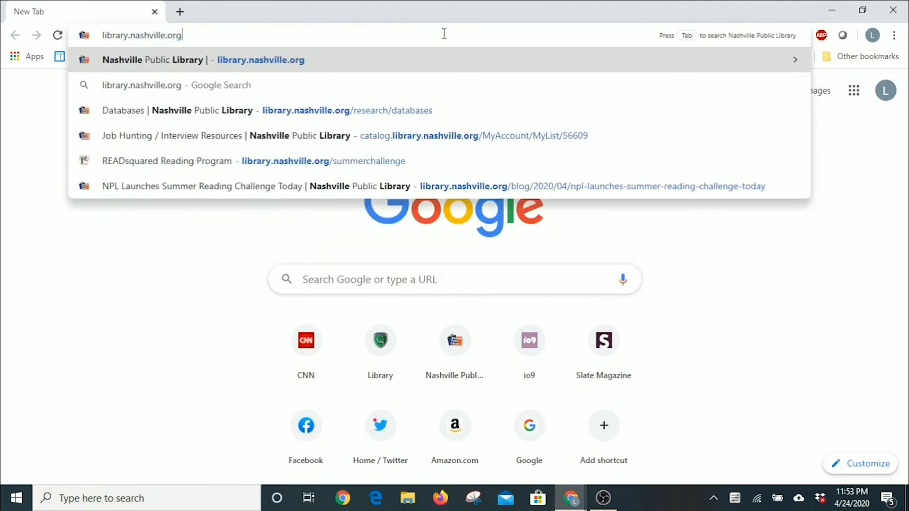
{"action": "key", "text": "Return"}
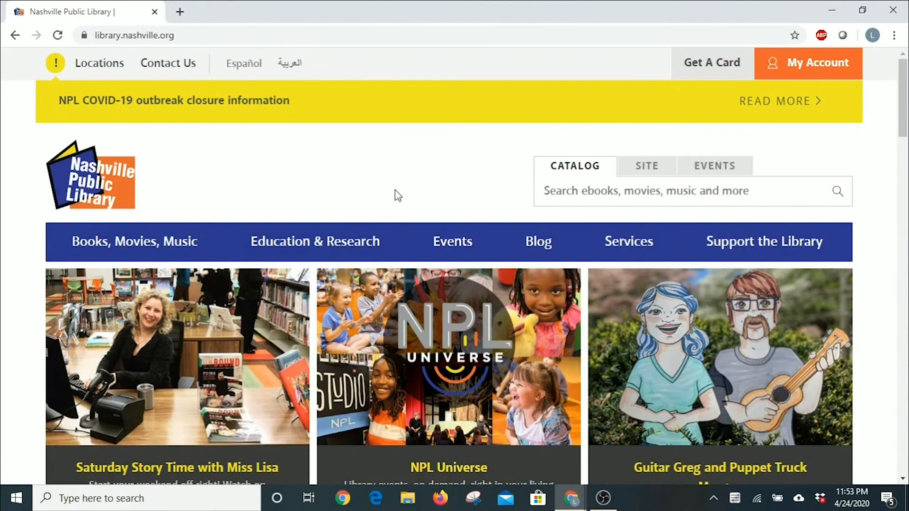
Open Databases A-Z and pick Testing & Education Reference Center from the list.
{"action": "mouse_move", "coordinate": [304, 250]}
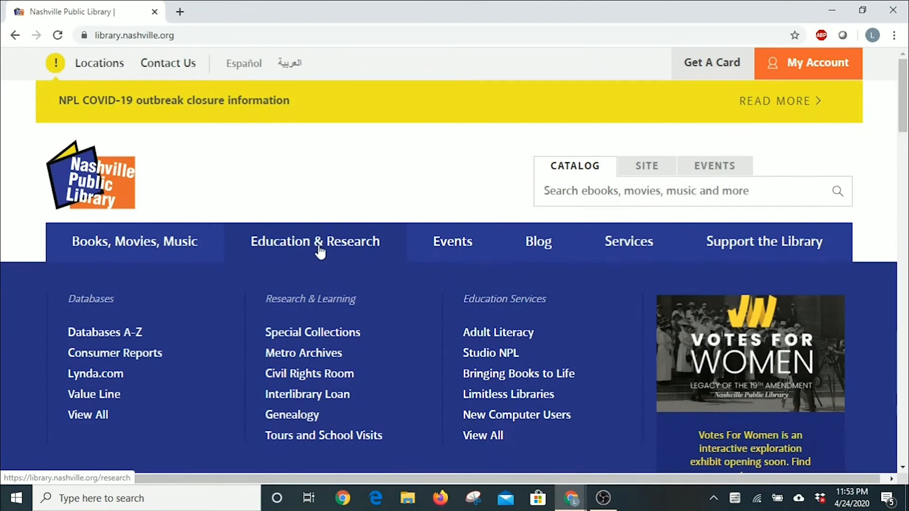
{"action": "left_click", "coordinate": [117, 336]}
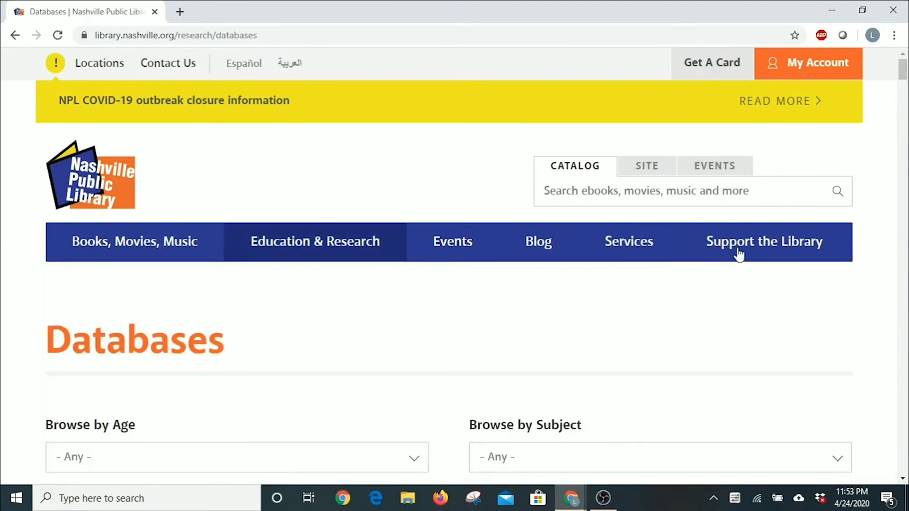
{"action": "scroll", "coordinate": [876, 208], "scroll_direction": "down", "scroll_amount": 3}
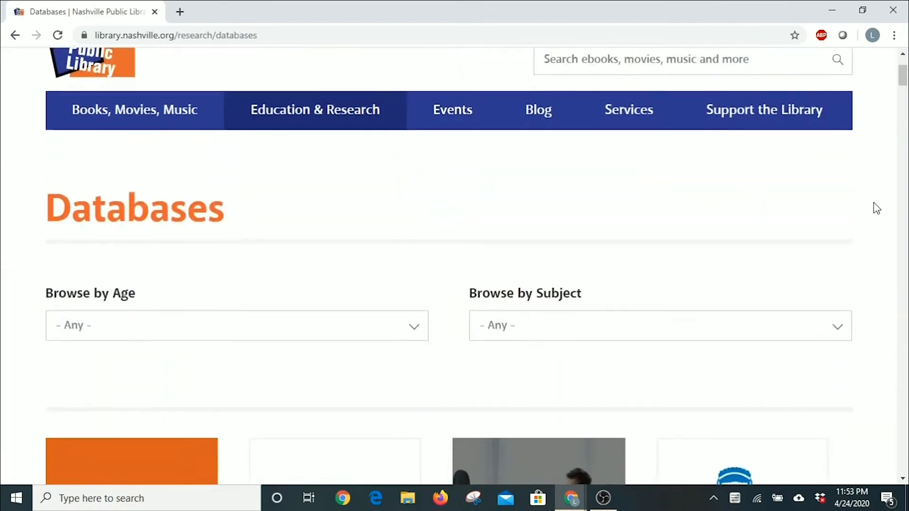
{"action": "scroll", "coordinate": [876, 208], "scroll_direction": "down", "scroll_amount": 3}
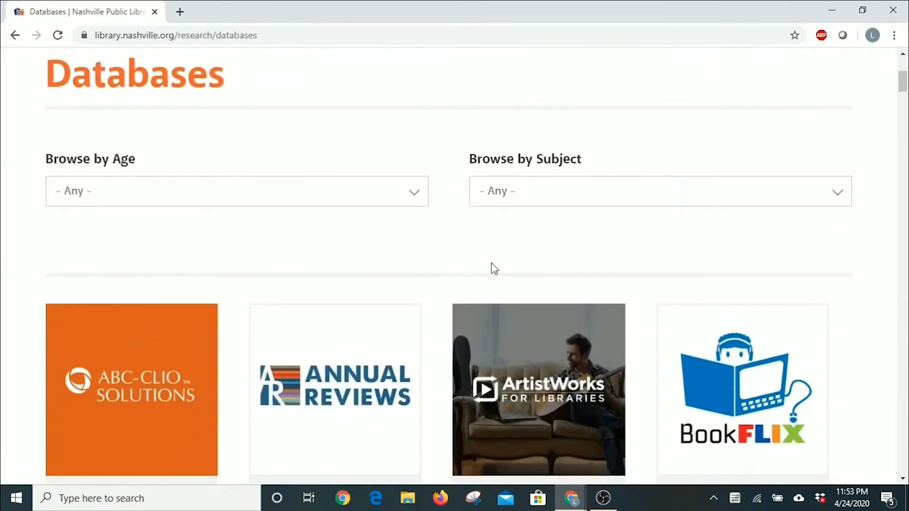
{"action": "scroll", "coordinate": [473, 274], "scroll_direction": "down", "scroll_amount": 15}
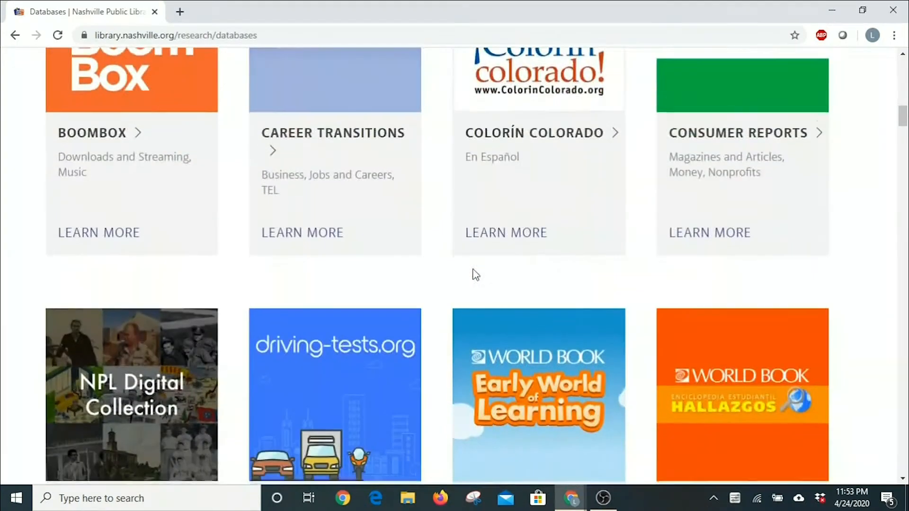
{"action": "scroll", "coordinate": [475, 274], "scroll_direction": "down", "scroll_amount": 18}
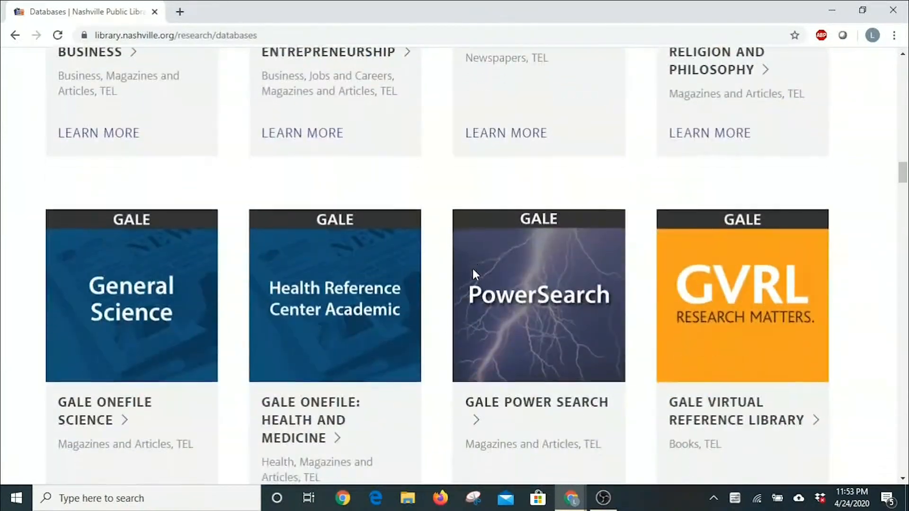
{"action": "scroll", "coordinate": [473, 271], "scroll_direction": "down", "scroll_amount": 20}
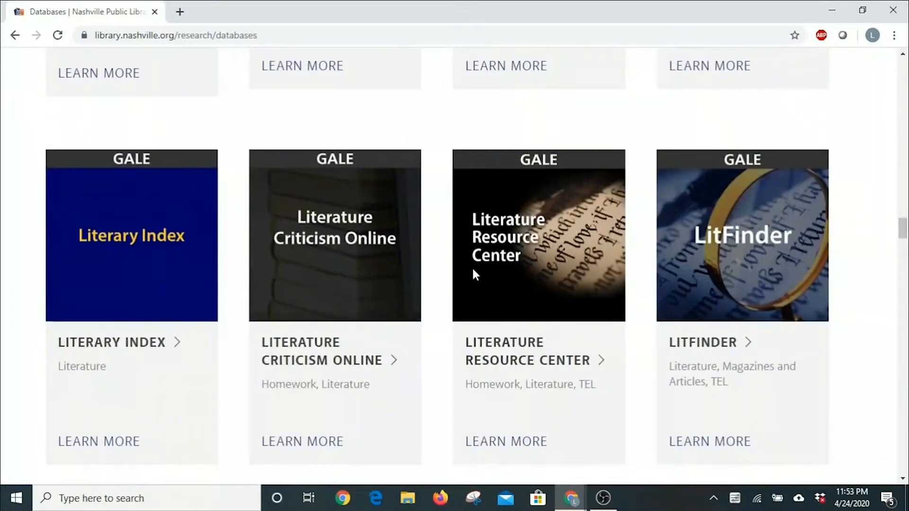
{"action": "scroll", "coordinate": [475, 275], "scroll_direction": "down", "scroll_amount": 20}
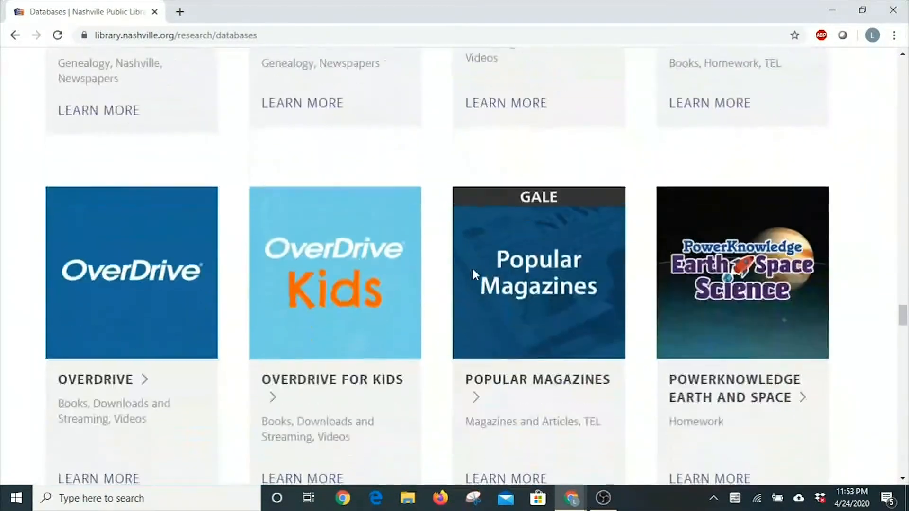
{"action": "scroll", "coordinate": [473, 269], "scroll_direction": "down", "scroll_amount": 20}
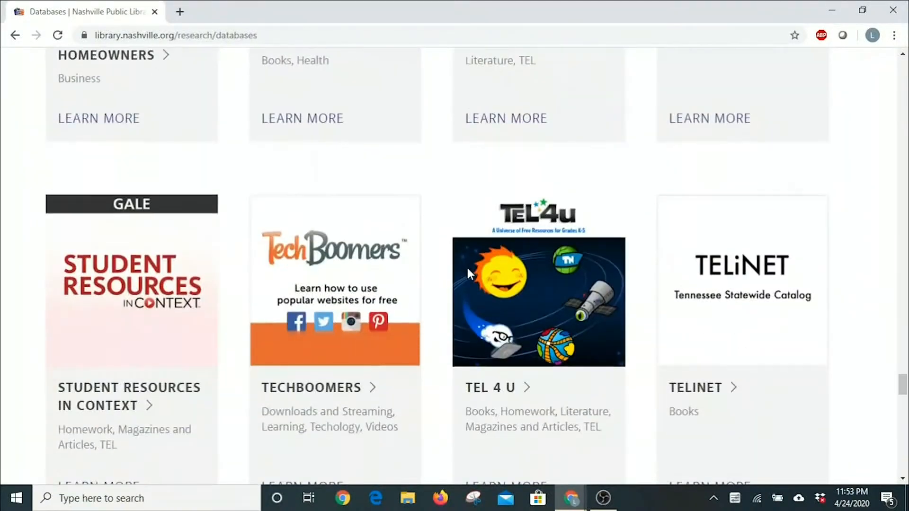
{"action": "scroll", "coordinate": [468, 270], "scroll_direction": "down", "scroll_amount": 11}
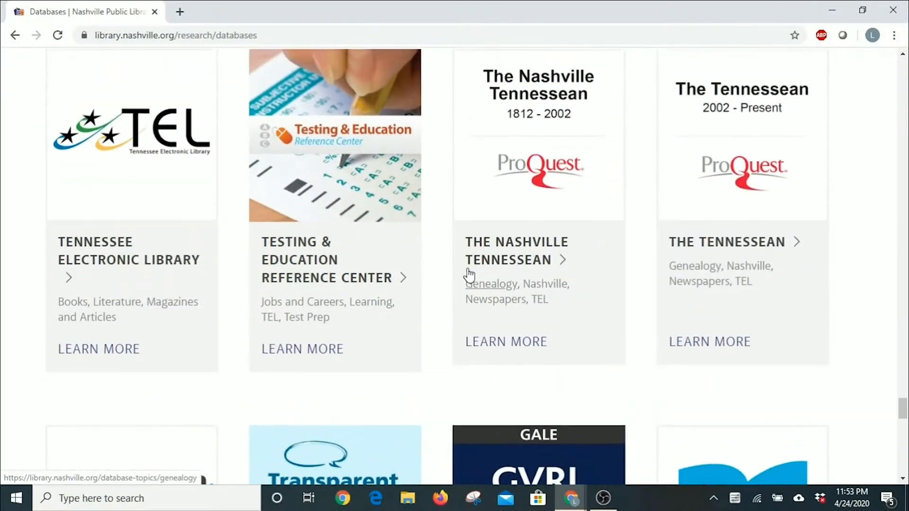
{"action": "scroll", "coordinate": [471, 265], "scroll_direction": "up", "scroll_amount": 1}
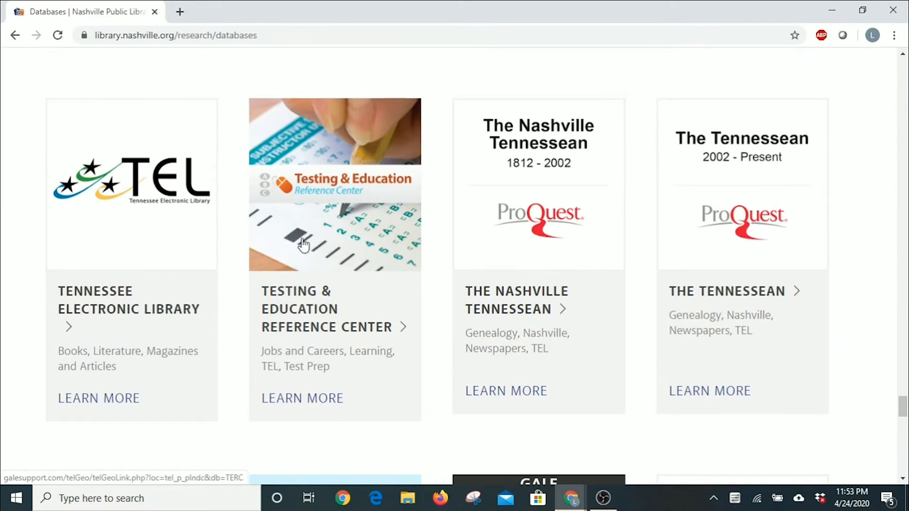
{"action": "left_click", "coordinate": [289, 315]}
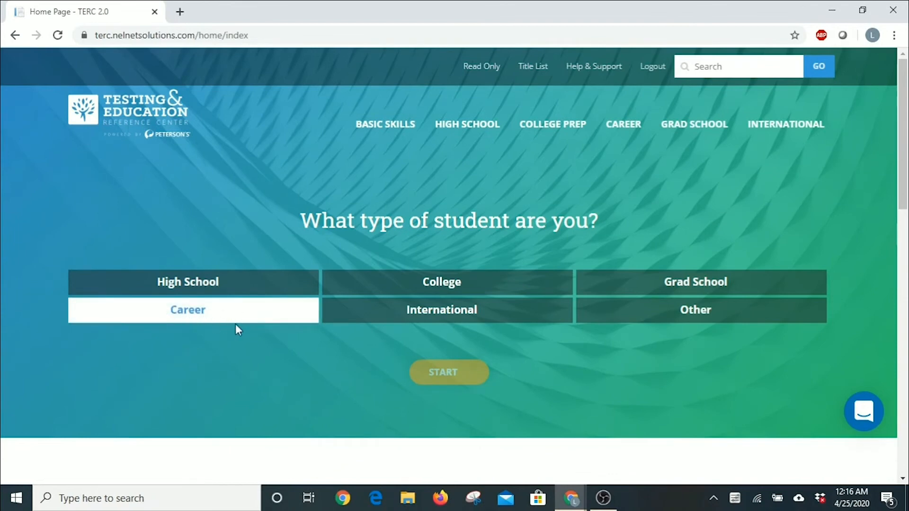
Choose Career, start the guided options, select 'Create a resume.' and continue.
{"action": "left_click", "coordinate": [193, 317]}
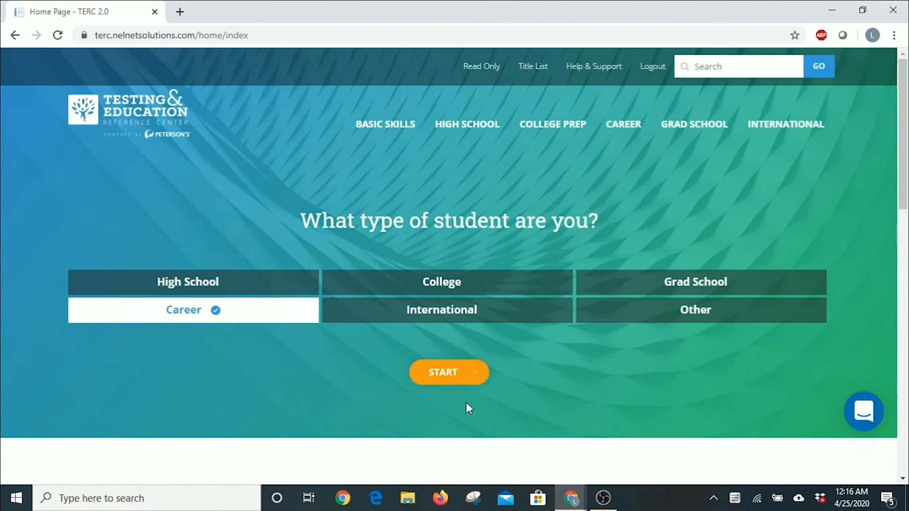
{"action": "left_click", "coordinate": [446, 383]}
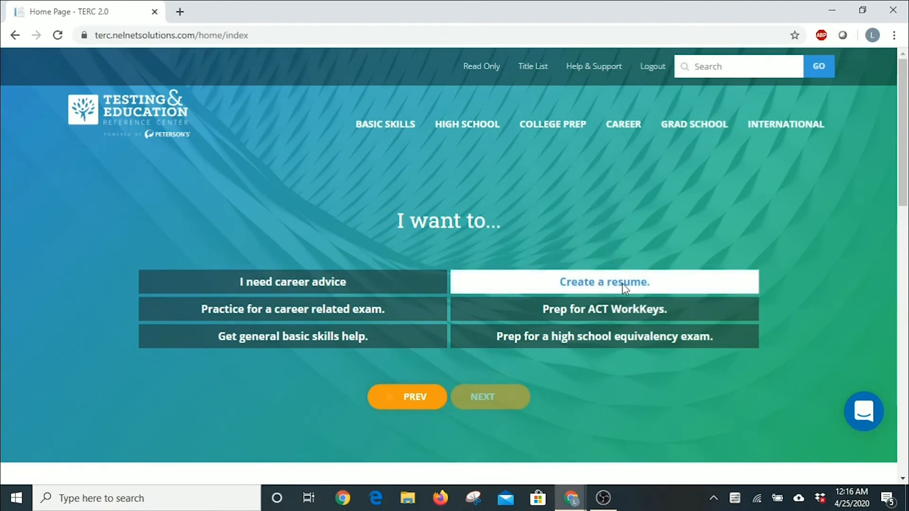
{"action": "left_click", "coordinate": [546, 284]}
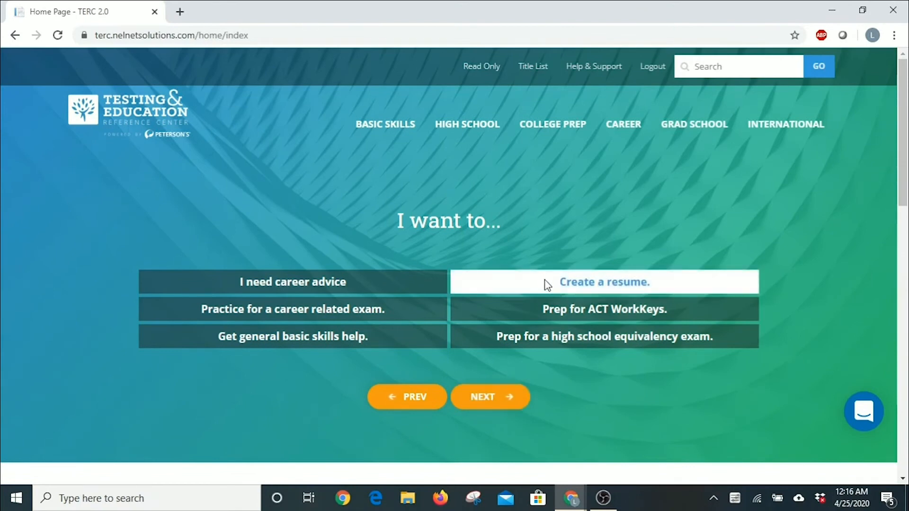
{"action": "left_click", "coordinate": [486, 397]}
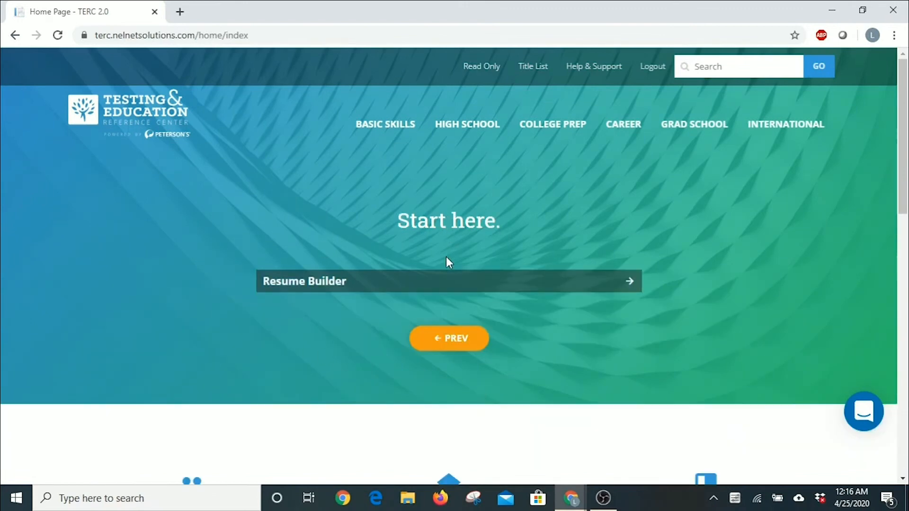
Open the Resume Builder page and highlight its shutdown date.
{"action": "left_click", "coordinate": [453, 286]}
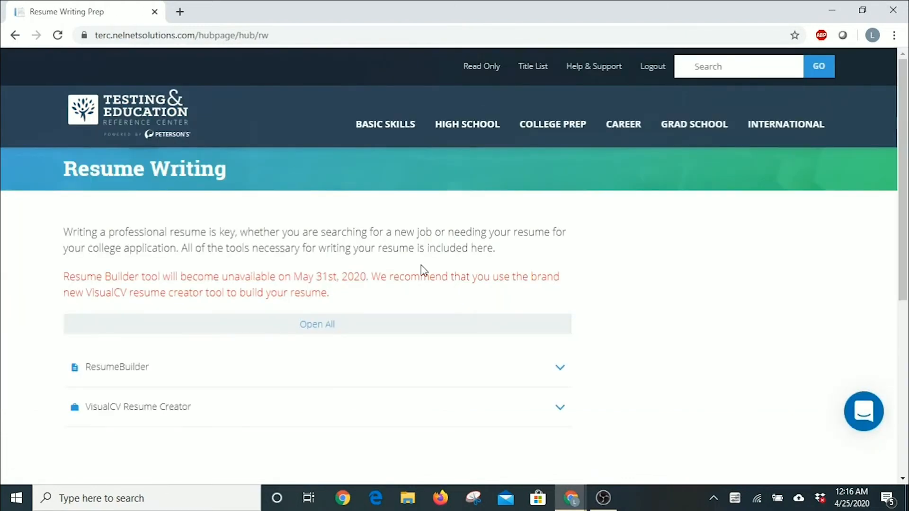
{"action": "scroll", "coordinate": [162, 230], "scroll_direction": "down", "scroll_amount": 1}
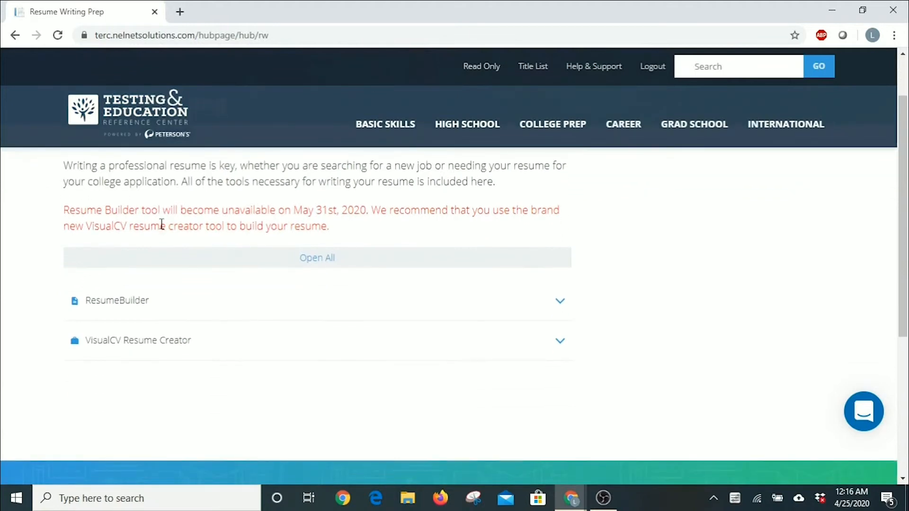
{"action": "scroll", "coordinate": [163, 227], "scroll_direction": "up", "scroll_amount": 1}
{"action": "scroll", "coordinate": [162, 228], "scroll_direction": "down", "scroll_amount": 1}
{"action": "left_click_drag", "start_coordinate": [294, 210], "coordinate": [368, 208]}
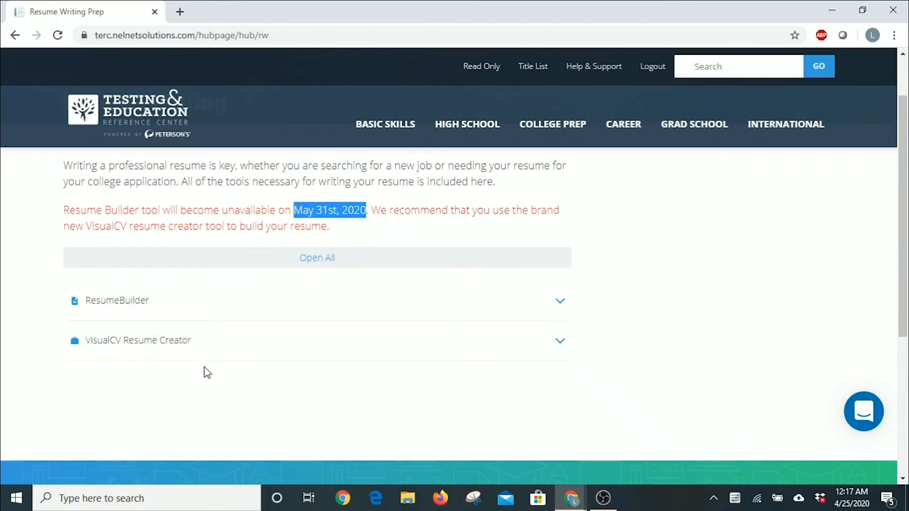
Expand the VisualCV Resume Creator row and start it.
{"action": "scroll", "coordinate": [203, 367], "scroll_direction": "down", "scroll_amount": 2}
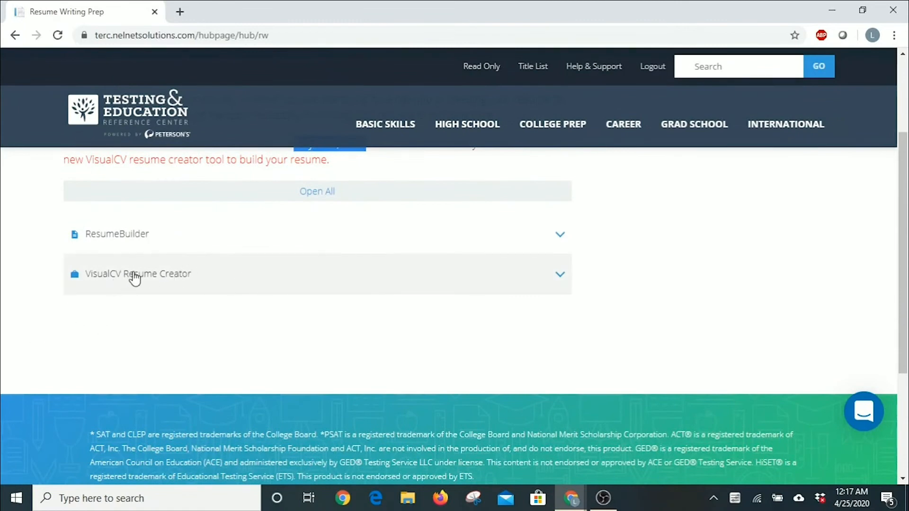
{"action": "left_click", "coordinate": [158, 275]}
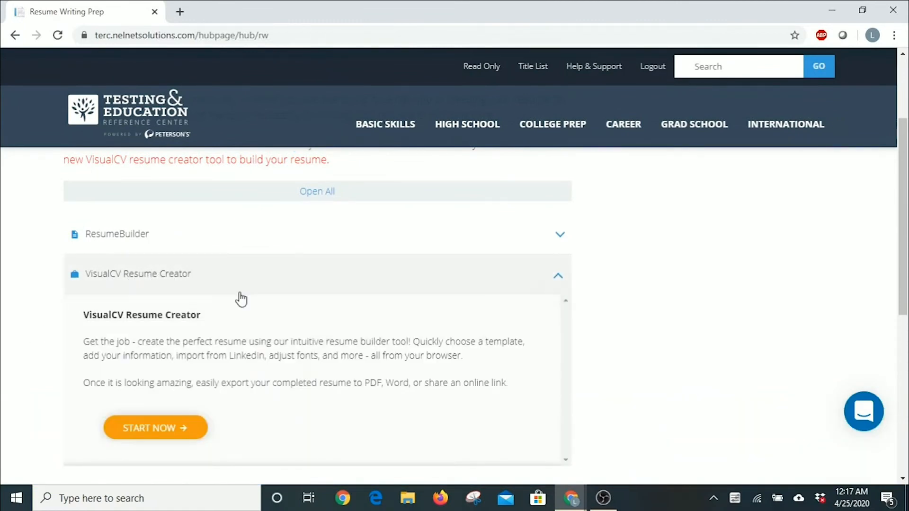
{"action": "scroll", "coordinate": [241, 299], "scroll_direction": "down", "scroll_amount": 1}
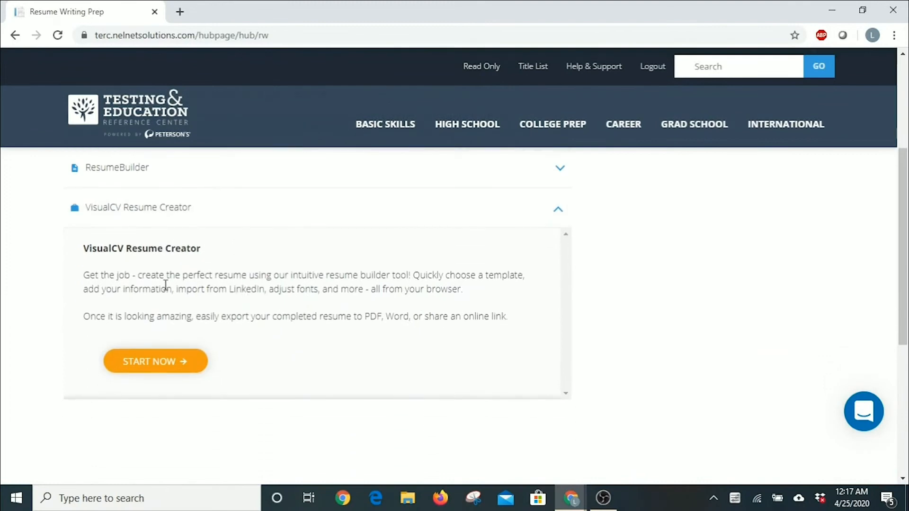
{"action": "left_click", "coordinate": [169, 374]}
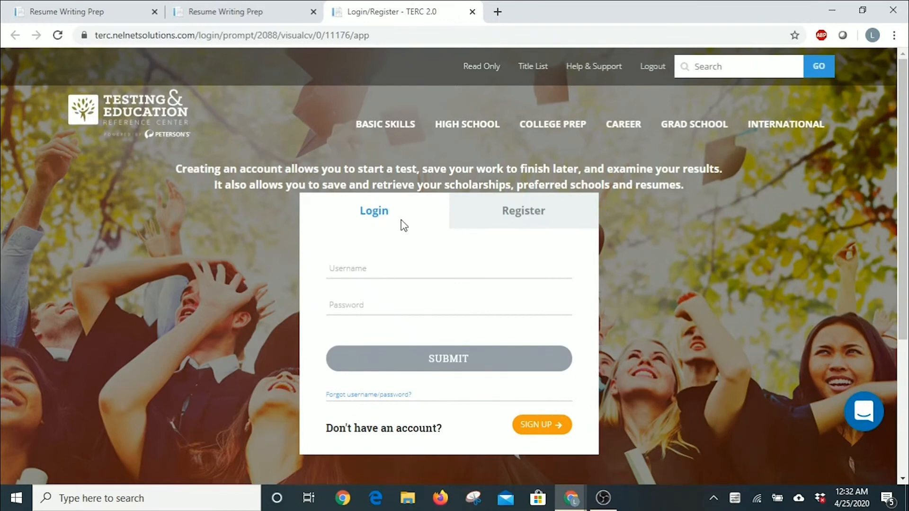
Switch to new-account registration and enter the first and last name.
{"action": "left_click", "coordinate": [523, 215]}
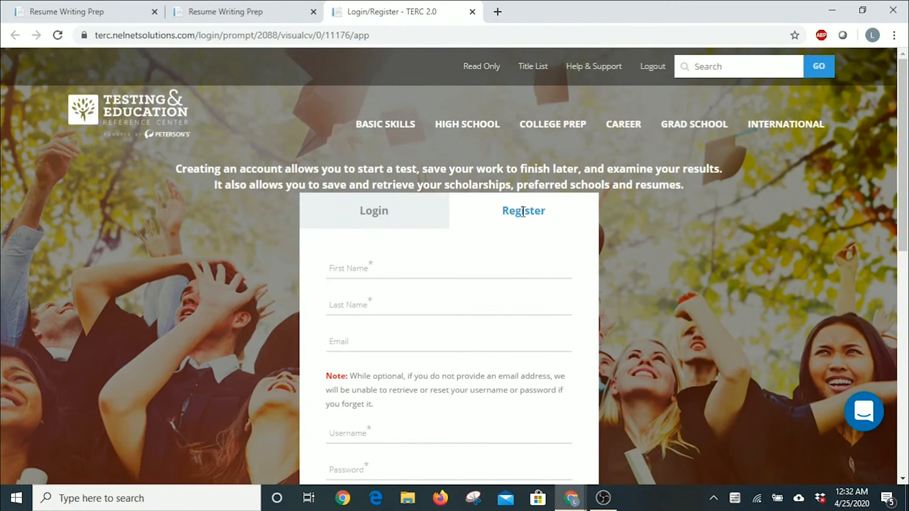
{"action": "left_click", "coordinate": [389, 268]}
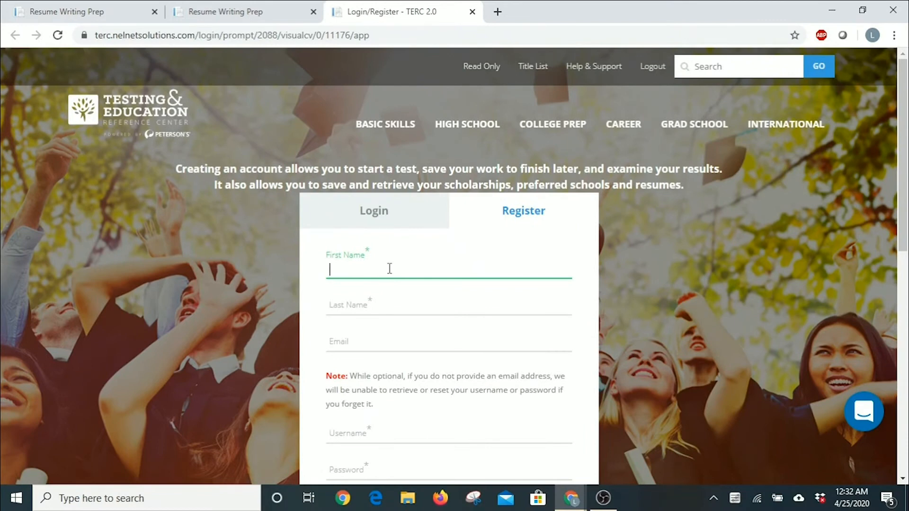
{"action": "type", "text": "James"}
{"action": "key", "text": "Tab"}
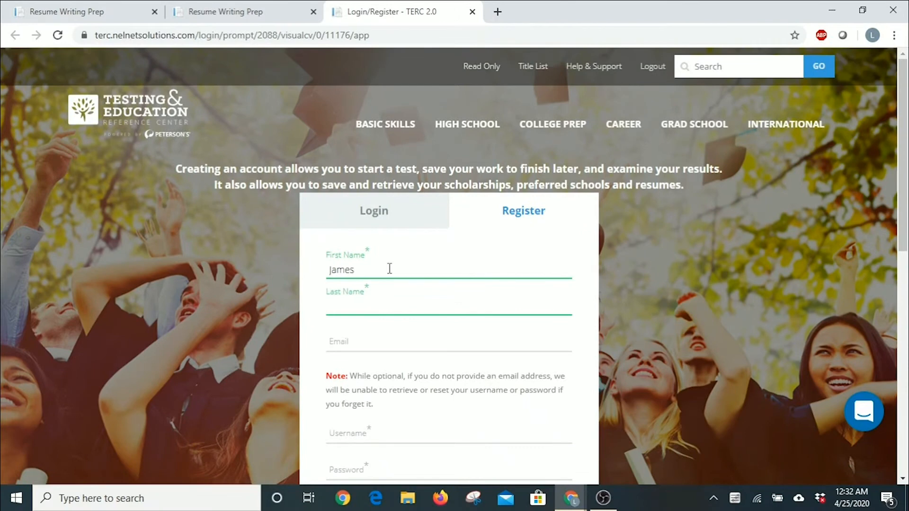
{"action": "type", "text": "Kirk"}
{"action": "key", "text": "Tab"}
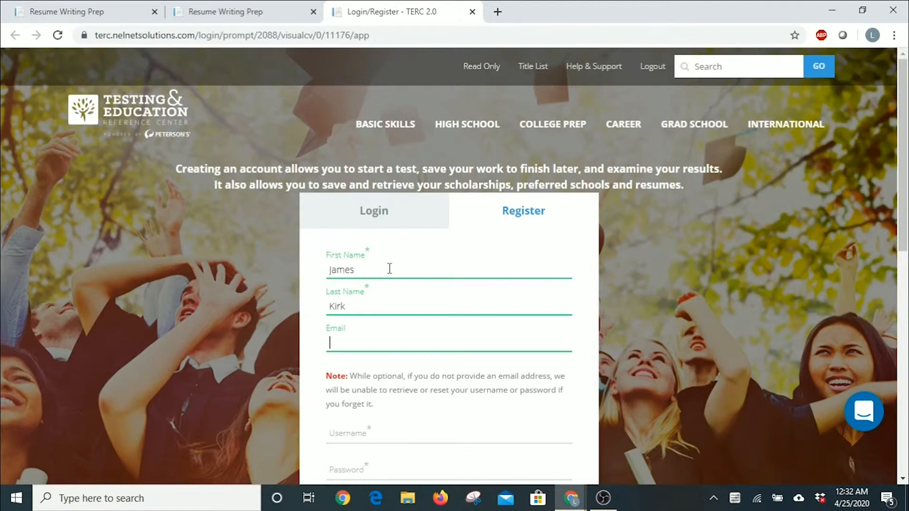
{"action": "scroll", "coordinate": [476, 300], "scroll_direction": "down", "scroll_amount": 1}
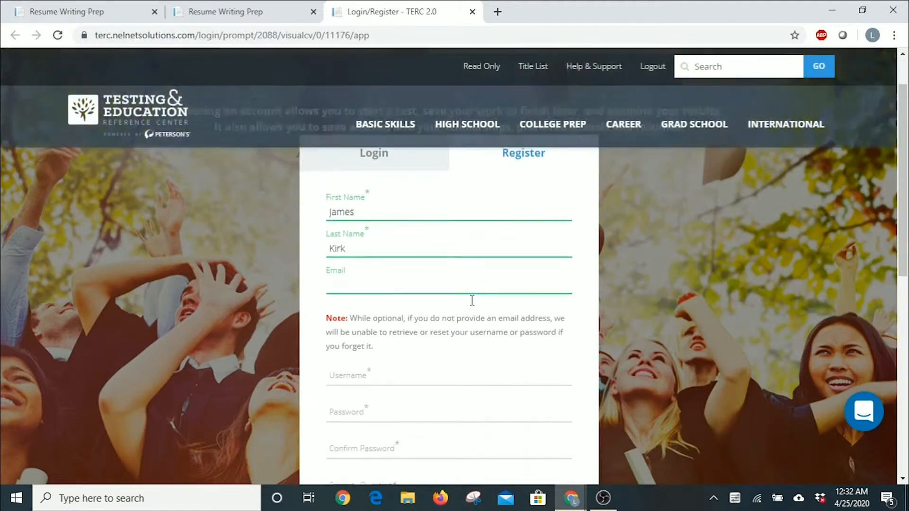
Enter a username and confirm the password, then choose the Place of birth security question and type its answer.
{"action": "left_click", "coordinate": [352, 360]}
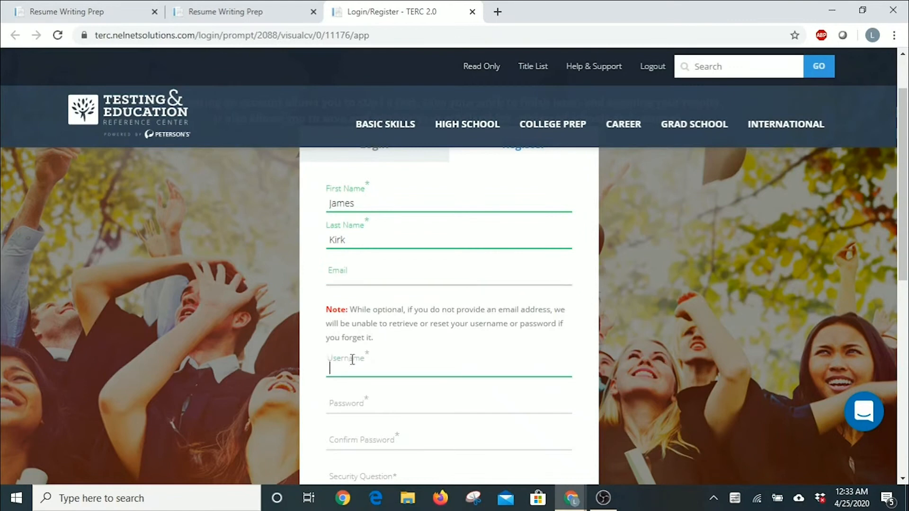
{"action": "scroll", "coordinate": [352, 360], "scroll_direction": "down", "scroll_amount": 1}
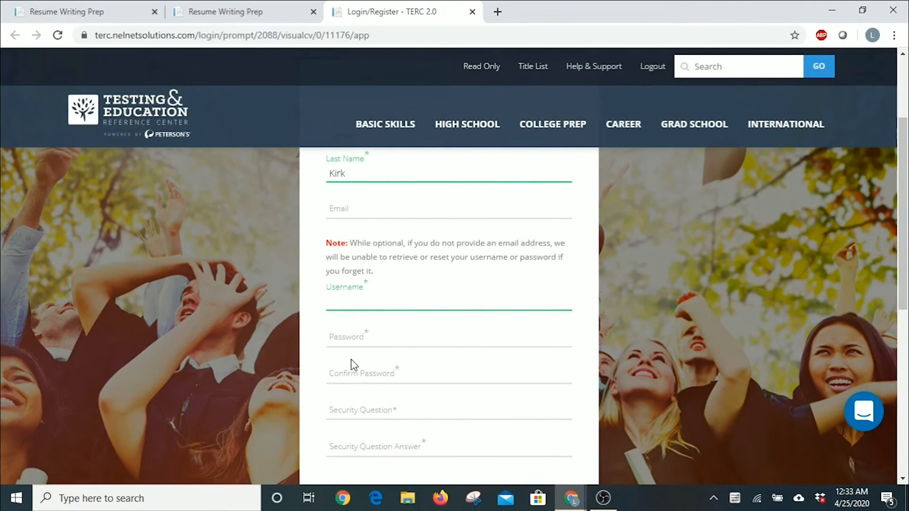
{"action": "type", "text": "jameskirk"}
{"action": "key", "text": "Tab"}
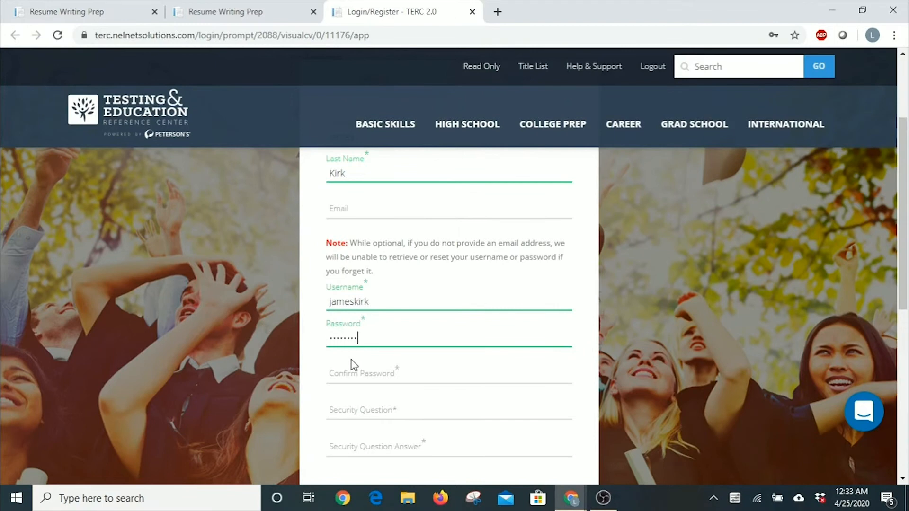
{"action": "left_click", "coordinate": [352, 365]}
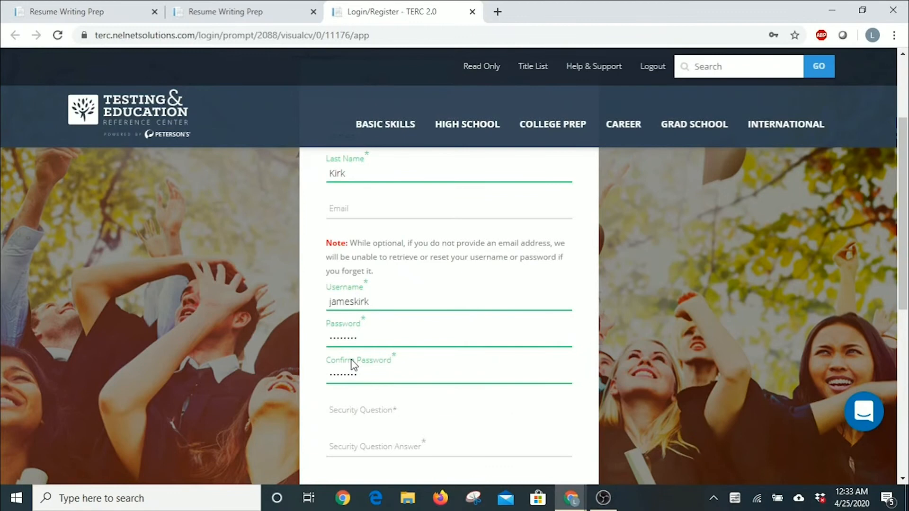
{"action": "scroll", "coordinate": [374, 372], "scroll_direction": "down", "scroll_amount": 1}
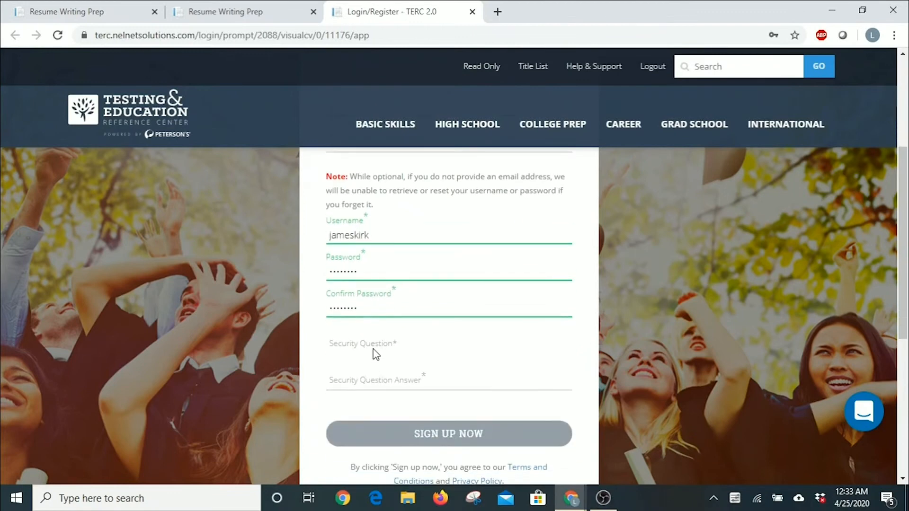
{"action": "left_click", "coordinate": [373, 347]}
{"action": "left_click", "coordinate": [367, 385]}
{"action": "left_click", "coordinate": [365, 384]}
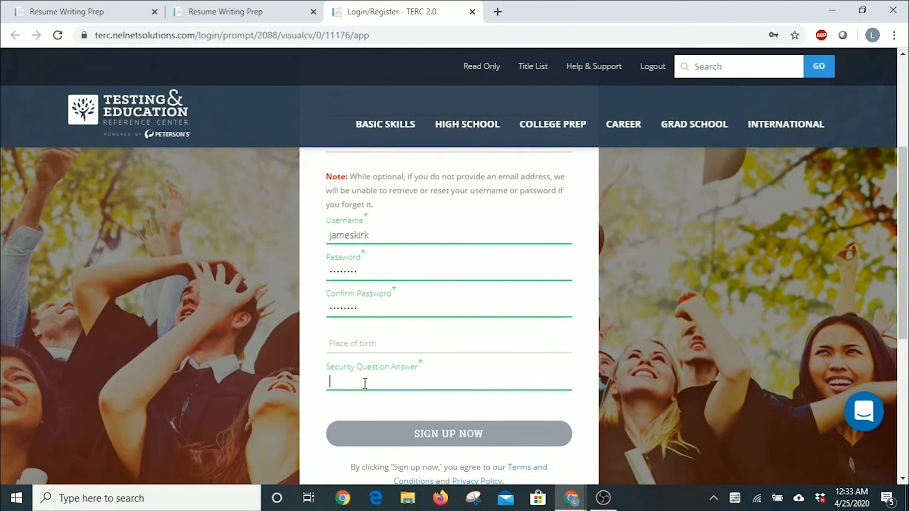
{"action": "type", "text": "la"}
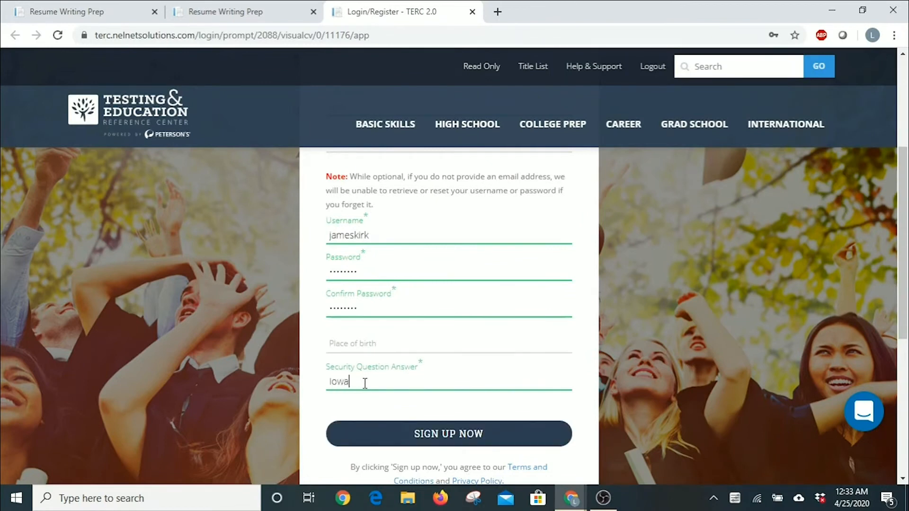
{"action": "scroll", "coordinate": [389, 382], "scroll_direction": "down", "scroll_amount": 1}
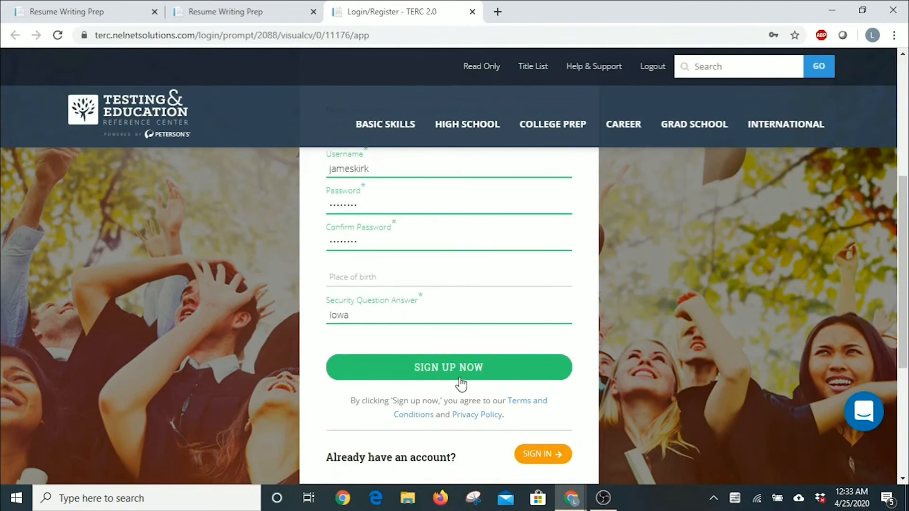
Submit the sign-up and browse the template gallery for the Onyx design.
{"action": "left_click", "coordinate": [430, 368]}
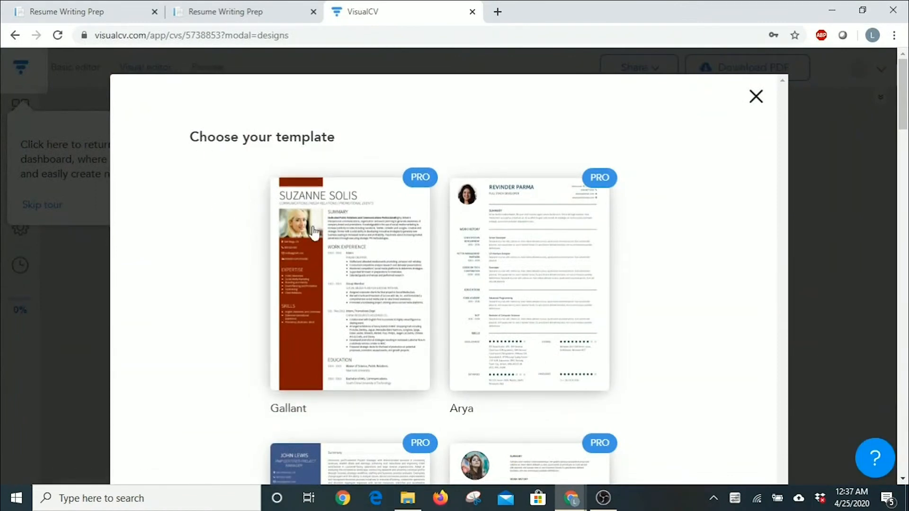
{"action": "scroll", "coordinate": [499, 284], "scroll_direction": "down", "scroll_amount": 5}
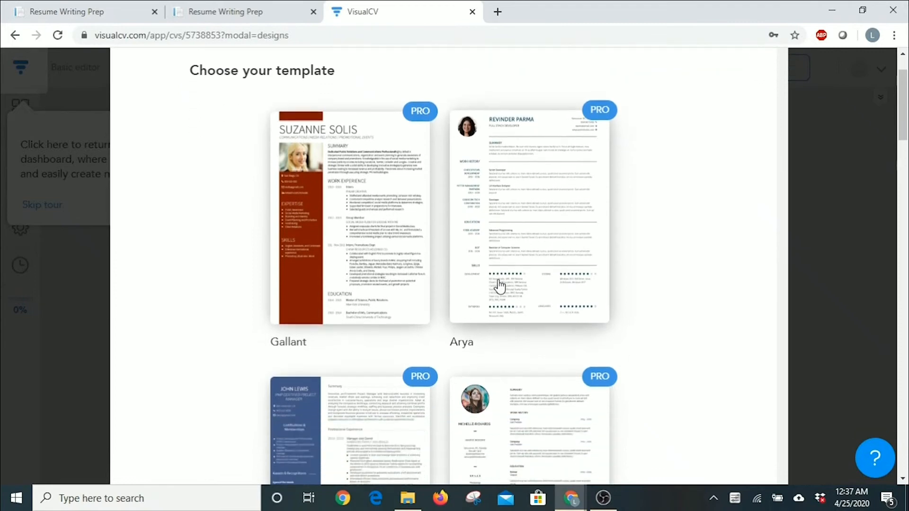
{"action": "scroll", "coordinate": [498, 282], "scroll_direction": "down", "scroll_amount": 8}
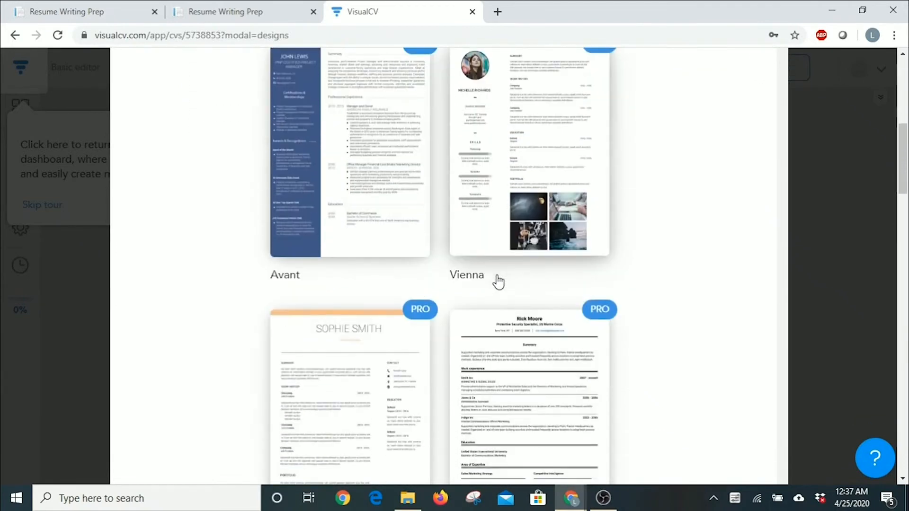
{"action": "scroll", "coordinate": [498, 282], "scroll_direction": "up", "scroll_amount": 13}
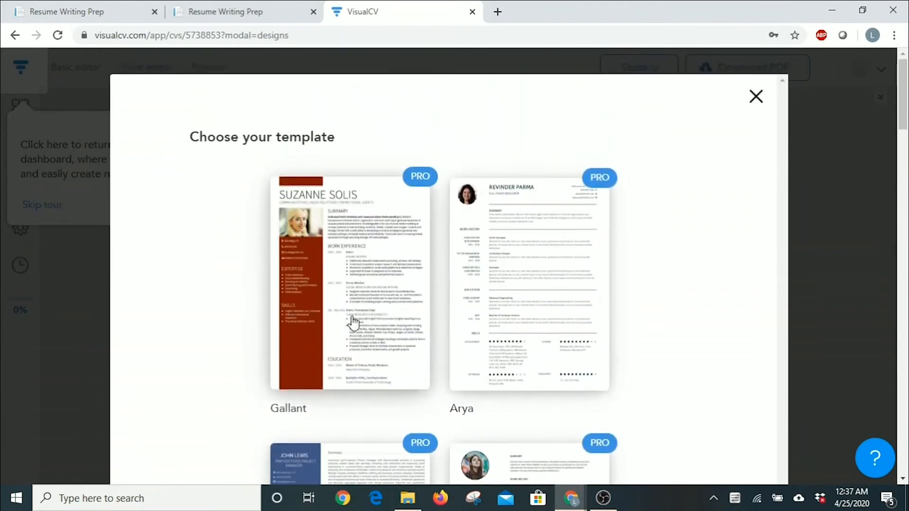
{"action": "scroll", "coordinate": [352, 323], "scroll_direction": "down", "scroll_amount": 10}
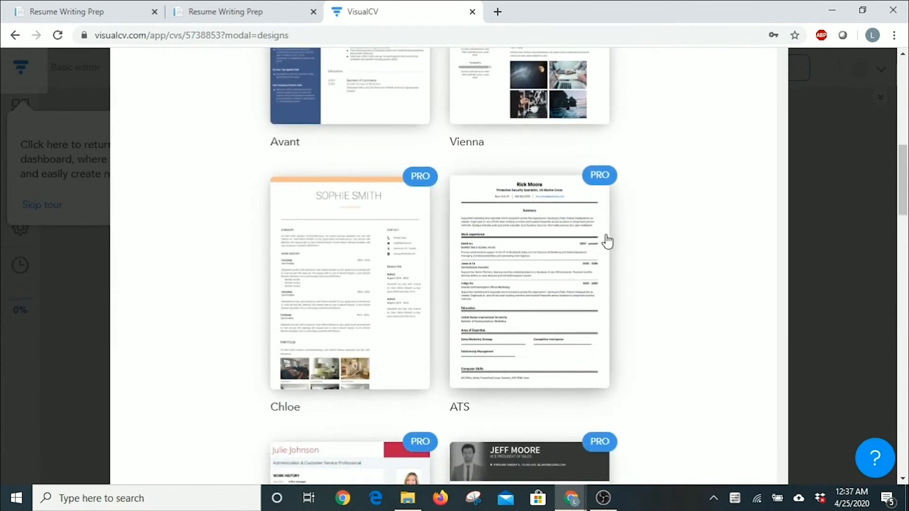
{"action": "scroll", "coordinate": [541, 301], "scroll_direction": "down", "scroll_amount": 10}
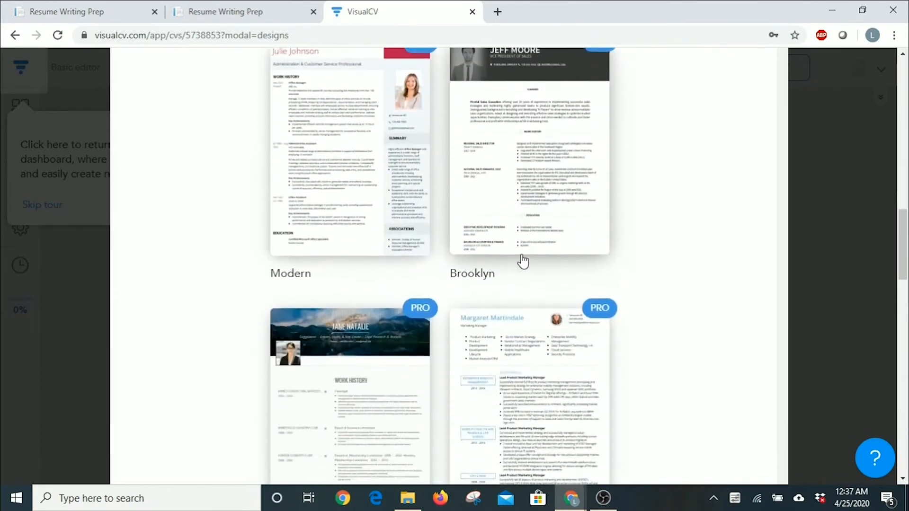
{"action": "scroll", "coordinate": [519, 258], "scroll_direction": "down", "scroll_amount": 5}
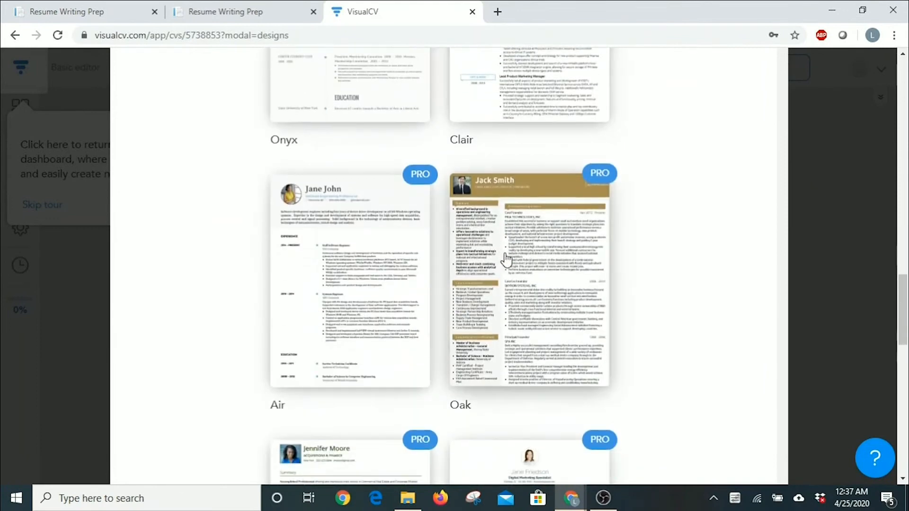
{"action": "scroll", "coordinate": [503, 275], "scroll_direction": "down", "scroll_amount": 10}
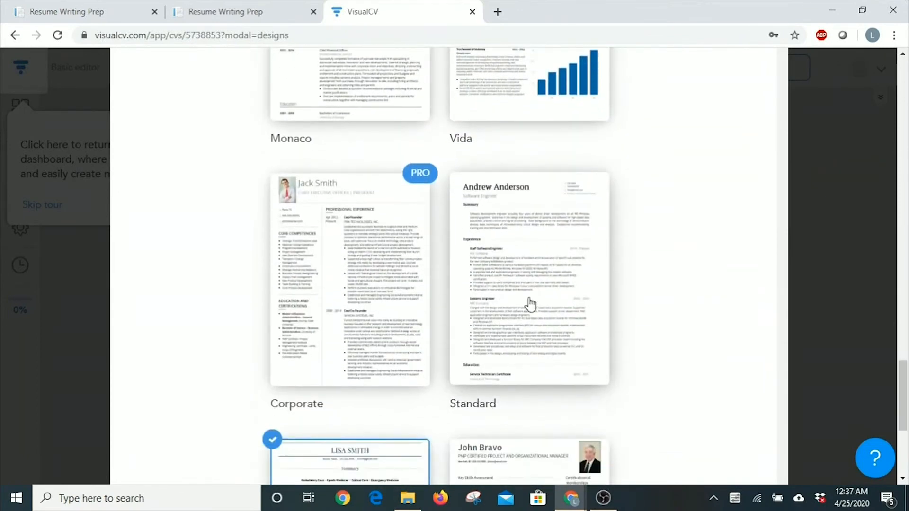
{"action": "scroll", "coordinate": [516, 284], "scroll_direction": "down", "scroll_amount": 5}
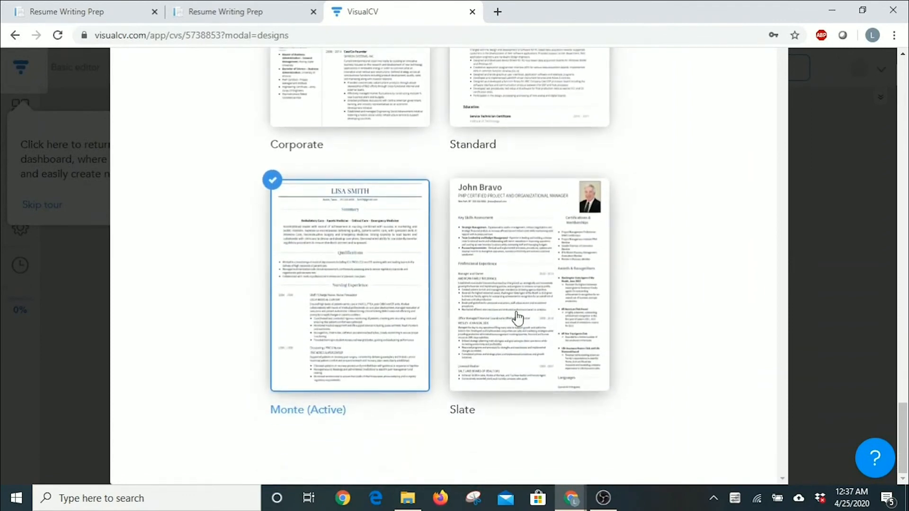
{"action": "scroll", "coordinate": [492, 336], "scroll_direction": "up", "scroll_amount": 15}
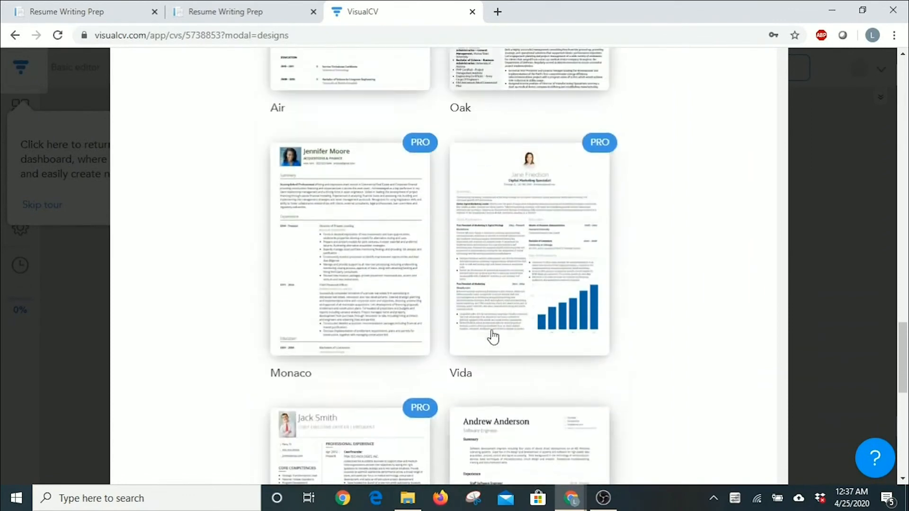
{"action": "scroll", "coordinate": [492, 337], "scroll_direction": "up", "scroll_amount": 10}
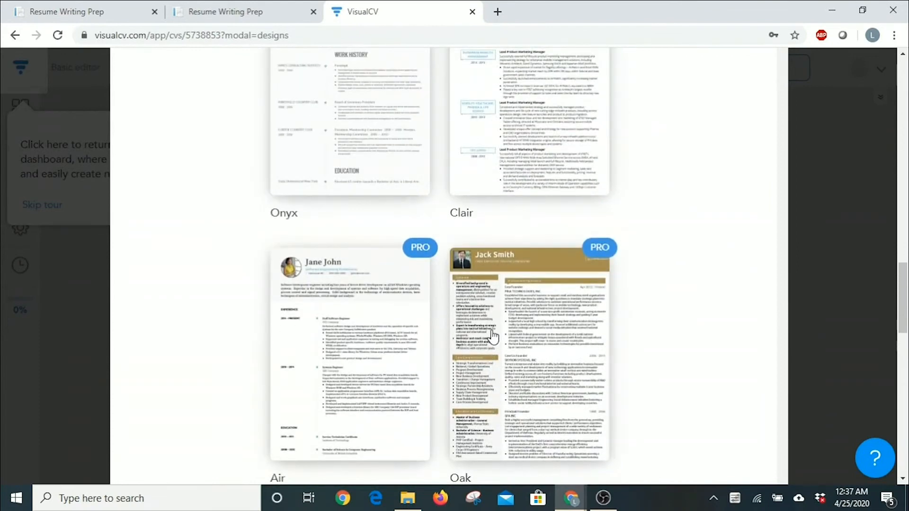
{"action": "scroll", "coordinate": [493, 336], "scroll_direction": "down", "scroll_amount": 4}
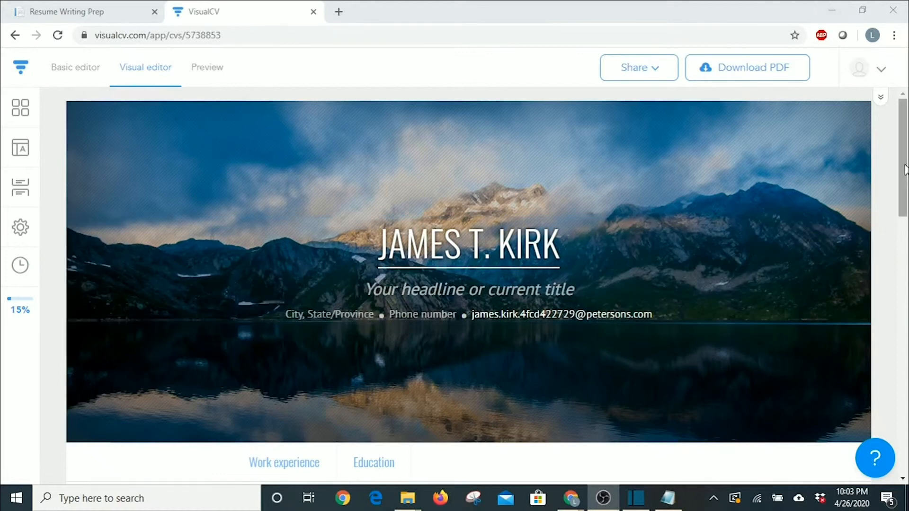
{"action": "left_click_drag", "start_coordinate": [904, 156], "coordinate": [881, 154]}
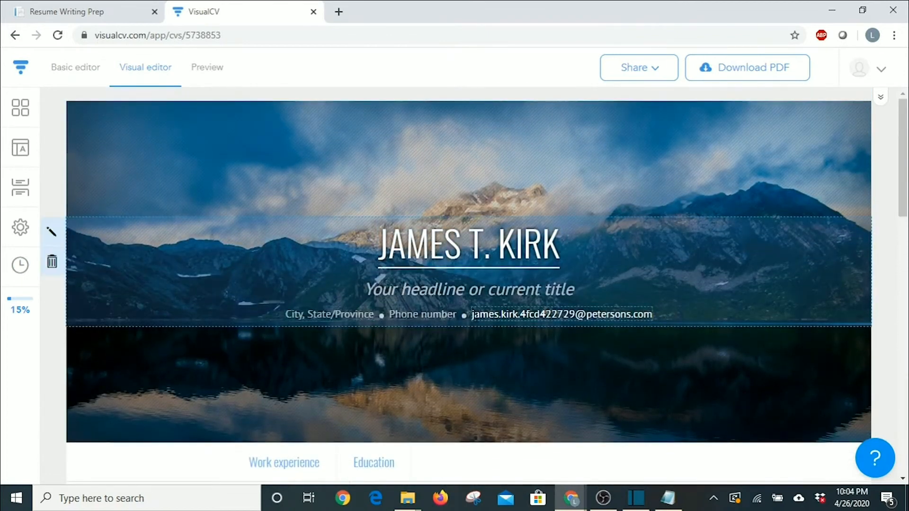
{"action": "scroll", "coordinate": [474, 314], "scroll_direction": "down", "scroll_amount": 8}
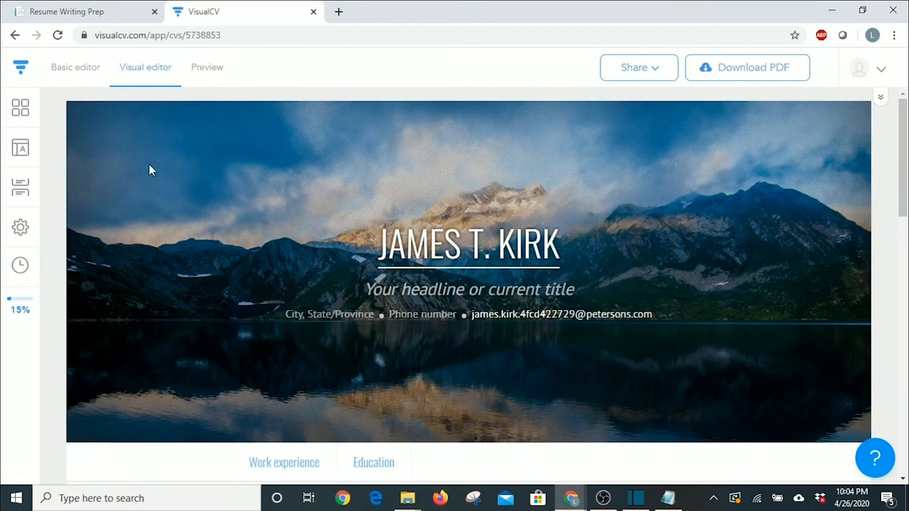
{"action": "left_click", "coordinate": [20, 73]}
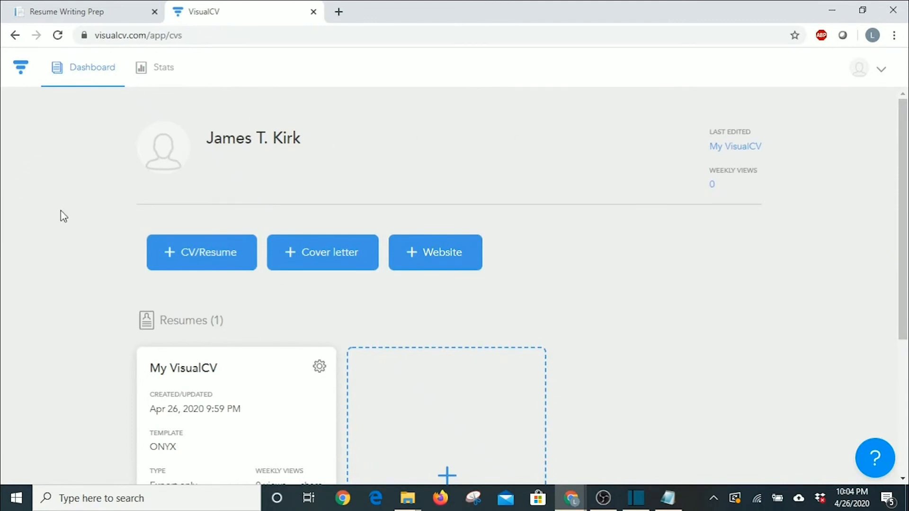
Review the My VisualCV card on the dashboard, then open the account profile settings.
{"action": "scroll", "coordinate": [61, 215], "scroll_direction": "down", "scroll_amount": 2}
{"action": "scroll", "coordinate": [63, 215], "scroll_direction": "down", "scroll_amount": 2}
{"action": "scroll", "coordinate": [59, 213], "scroll_direction": "up", "scroll_amount": 4}
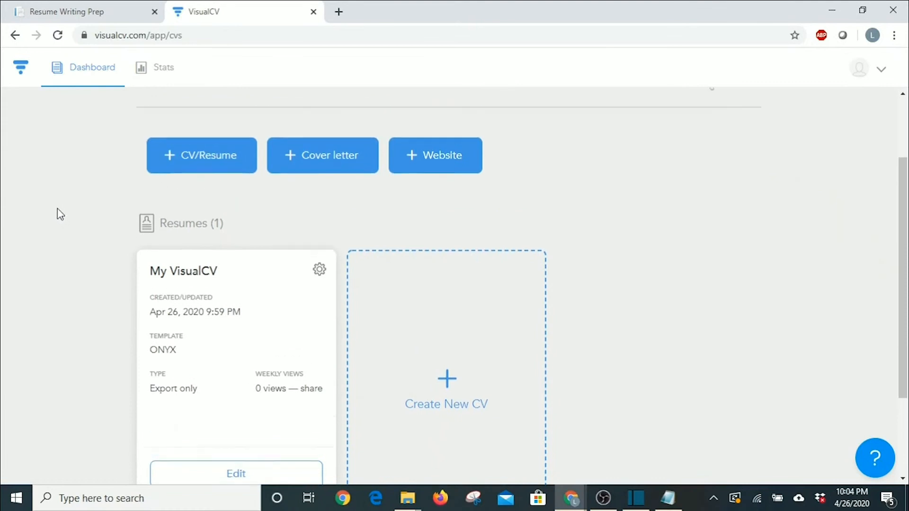
{"action": "scroll", "coordinate": [54, 213], "scroll_direction": "down", "scroll_amount": 4}
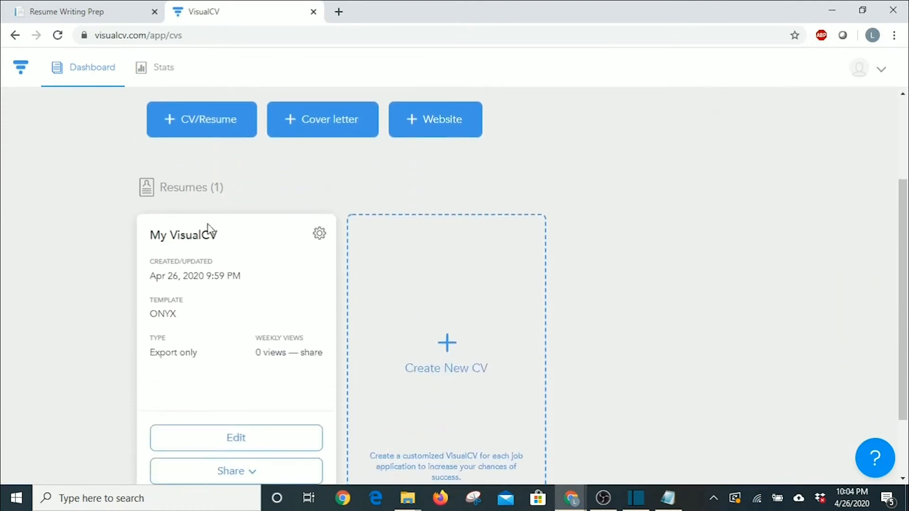
{"action": "scroll", "coordinate": [99, 383], "scroll_direction": "down", "scroll_amount": 2}
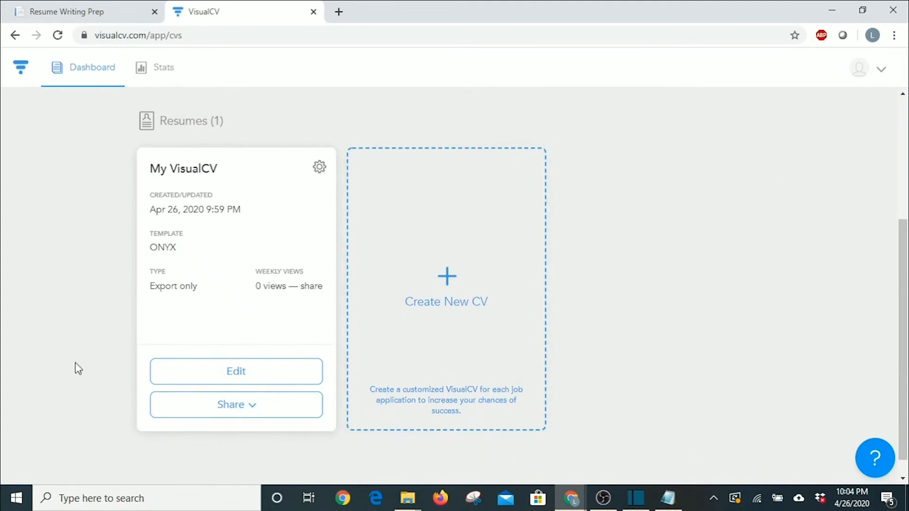
{"action": "scroll", "coordinate": [90, 358], "scroll_direction": "up", "scroll_amount": 4}
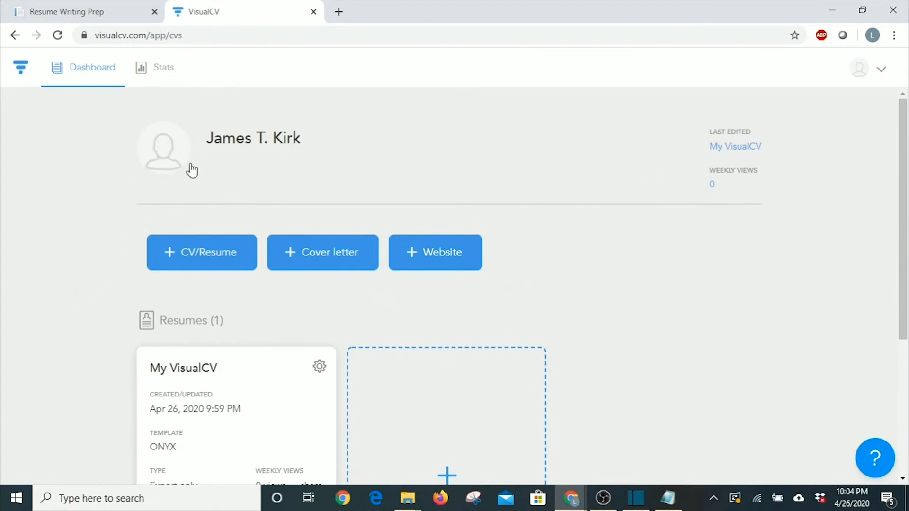
{"action": "left_click", "coordinate": [166, 155]}
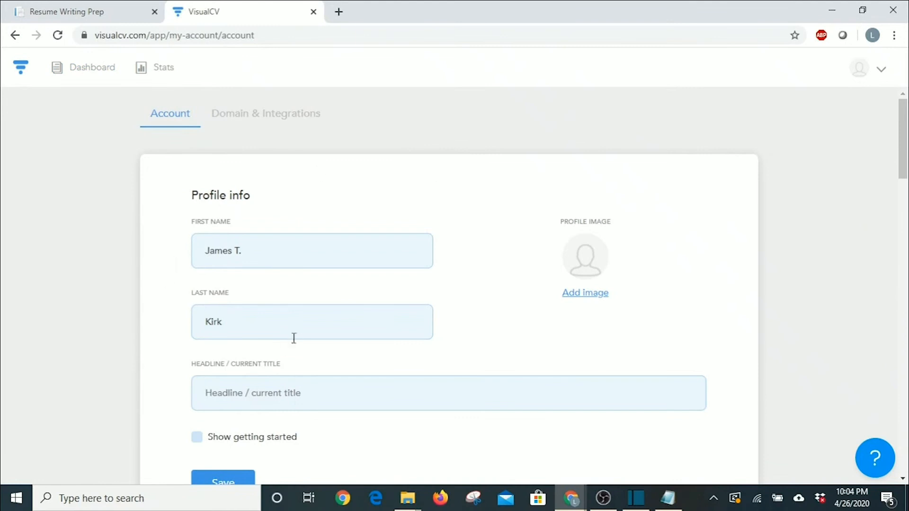
Scroll through the Account settings page and go back to the Dashboard.
{"action": "scroll", "coordinate": [395, 373], "scroll_direction": "down", "scroll_amount": 3}
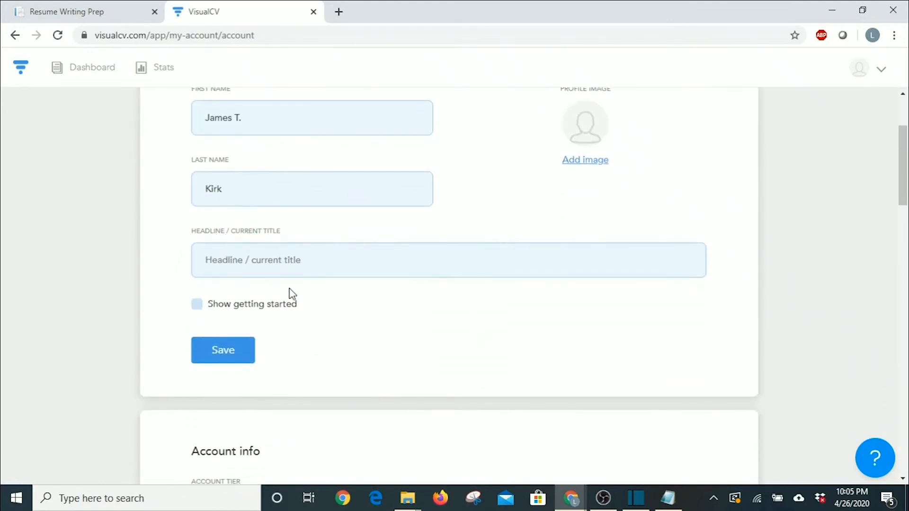
{"action": "scroll", "coordinate": [292, 293], "scroll_direction": "down", "scroll_amount": 7}
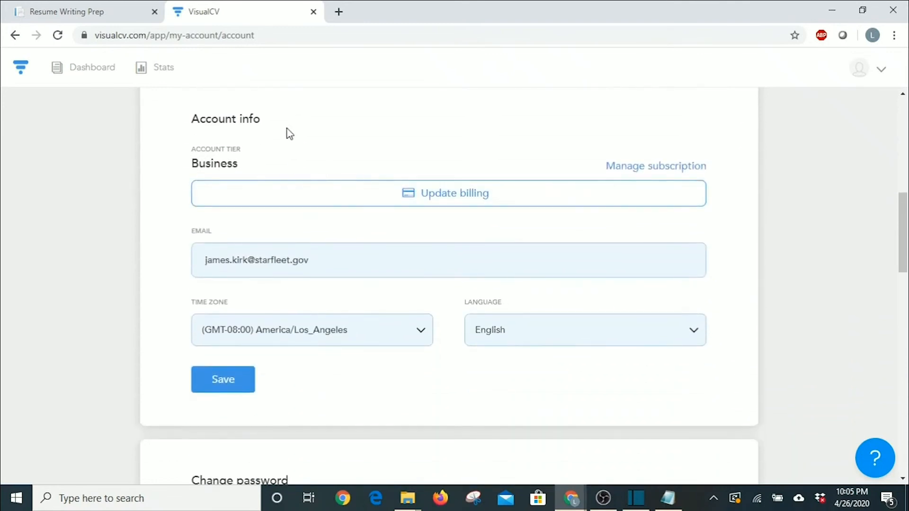
{"action": "scroll", "coordinate": [293, 142], "scroll_direction": "down", "scroll_amount": 1}
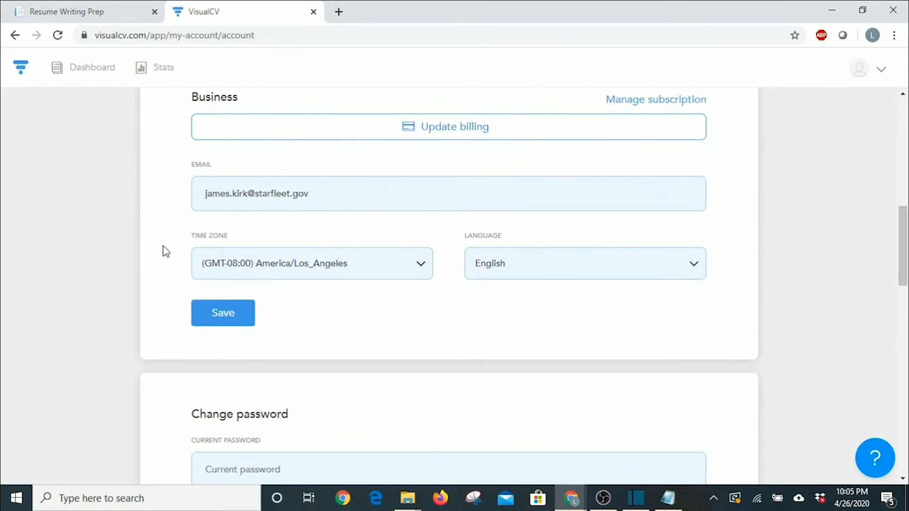
{"action": "scroll", "coordinate": [362, 301], "scroll_direction": "down", "scroll_amount": 5}
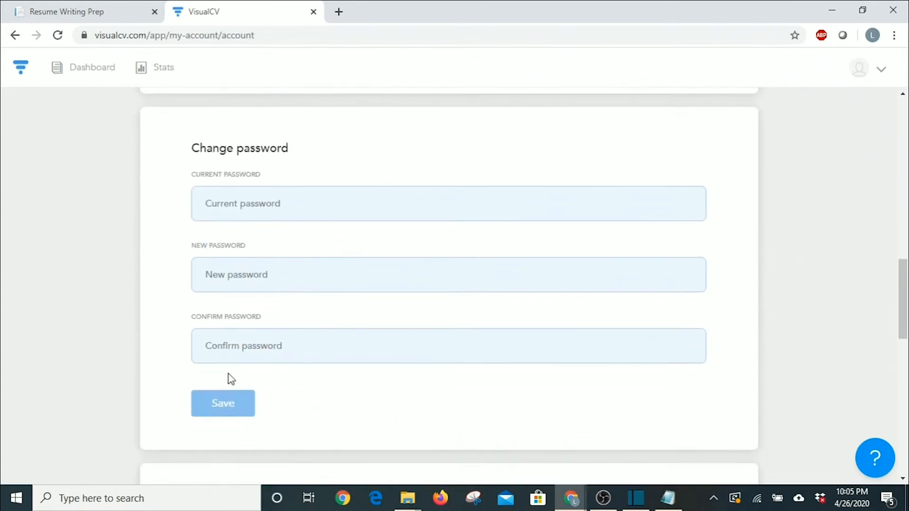
{"action": "scroll", "coordinate": [192, 353], "scroll_direction": "down", "scroll_amount": 4}
{"action": "scroll", "coordinate": [218, 316], "scroll_direction": "down", "scroll_amount": 3}
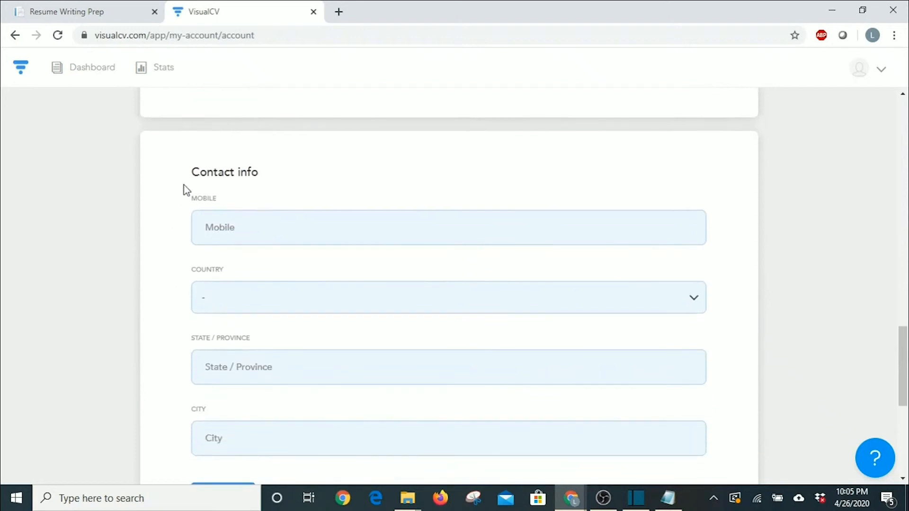
{"action": "scroll", "coordinate": [215, 294], "scroll_direction": "down", "scroll_amount": 3}
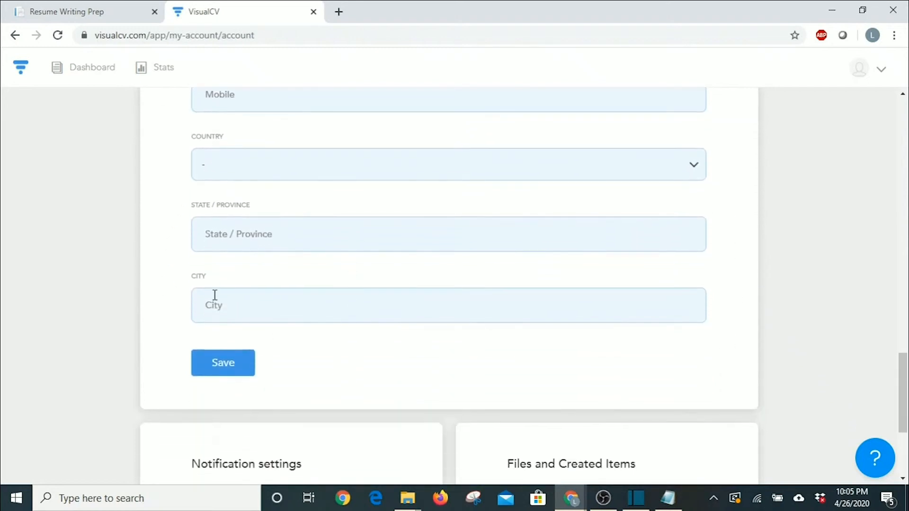
{"action": "scroll", "coordinate": [629, 251], "scroll_direction": "down", "scroll_amount": 3}
{"action": "scroll", "coordinate": [313, 241], "scroll_direction": "down", "scroll_amount": 2}
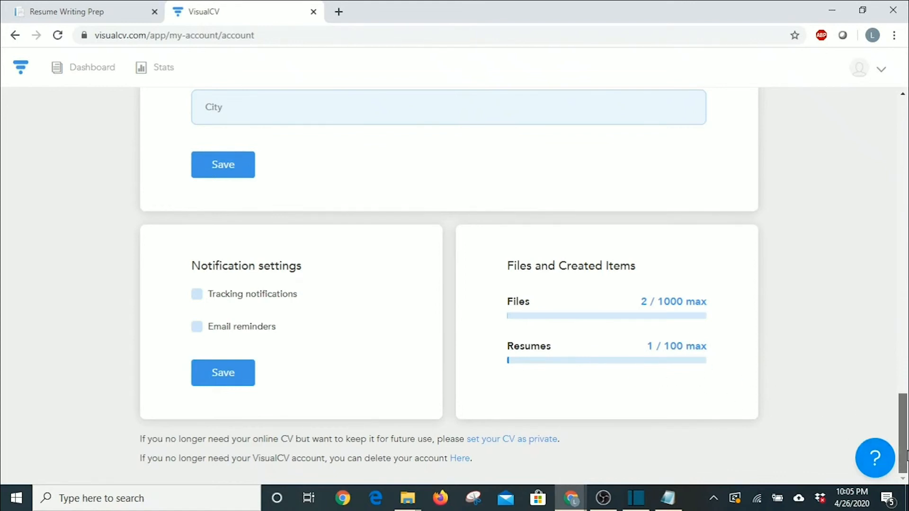
{"action": "left_click_drag", "start_coordinate": [907, 452], "coordinate": [903, 146]}
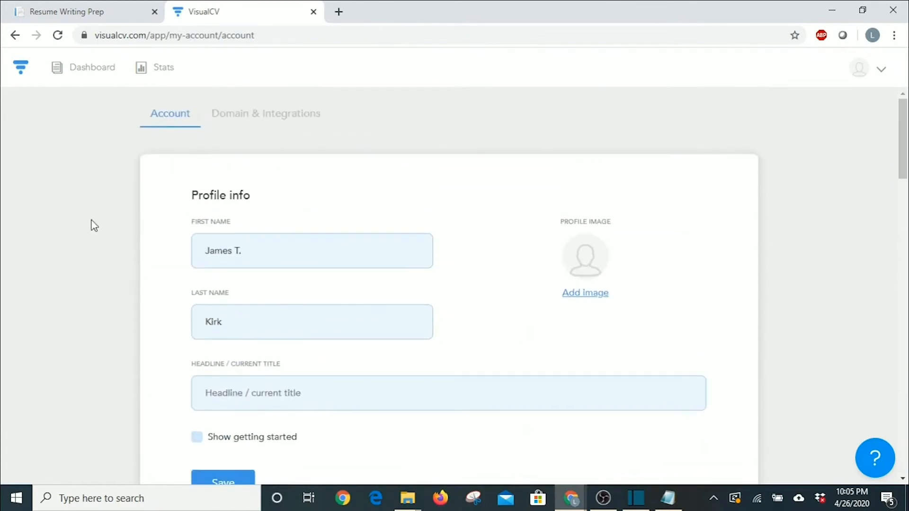
{"action": "left_click", "coordinate": [20, 72]}
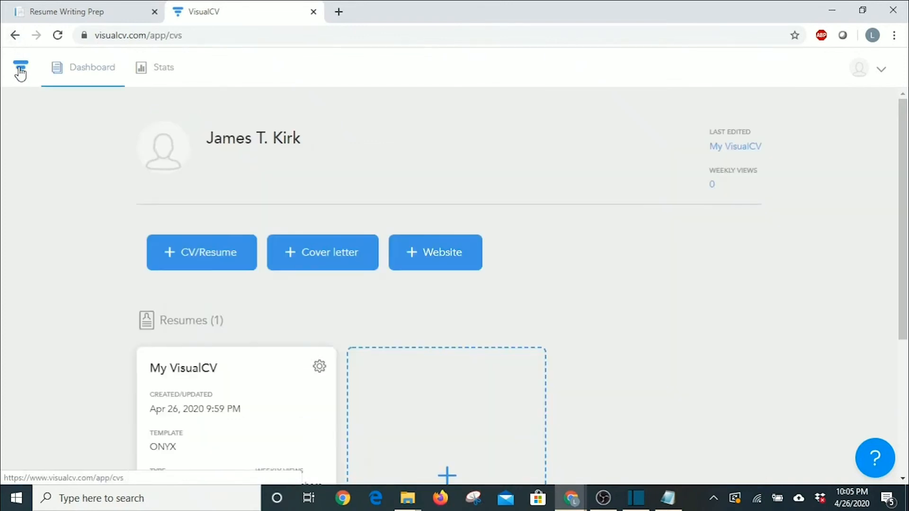
Start a new CV/Resume, then abandon it and return to the dashboard.
{"action": "scroll", "coordinate": [11, 150], "scroll_direction": "down", "scroll_amount": 1}
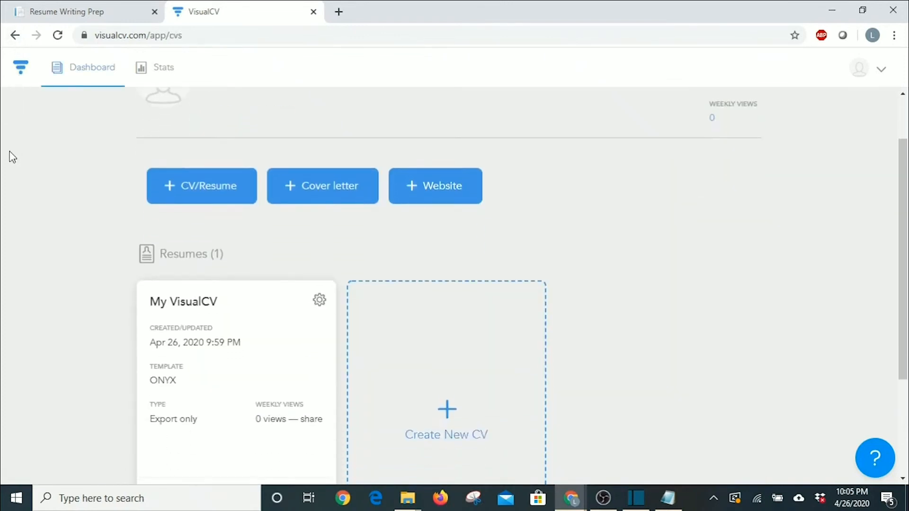
{"action": "scroll", "coordinate": [9, 151], "scroll_direction": "up", "scroll_amount": 1}
{"action": "scroll", "coordinate": [51, 218], "scroll_direction": "down", "scroll_amount": 1}
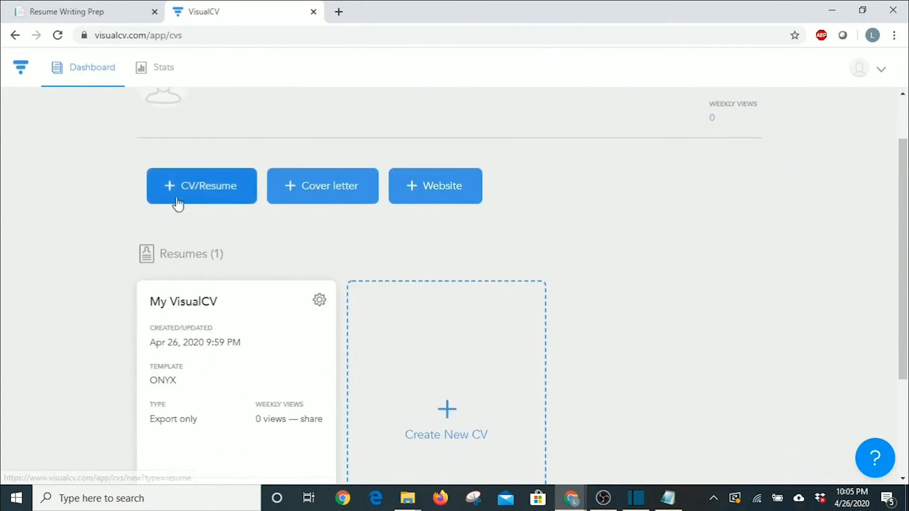
{"action": "left_click", "coordinate": [207, 189]}
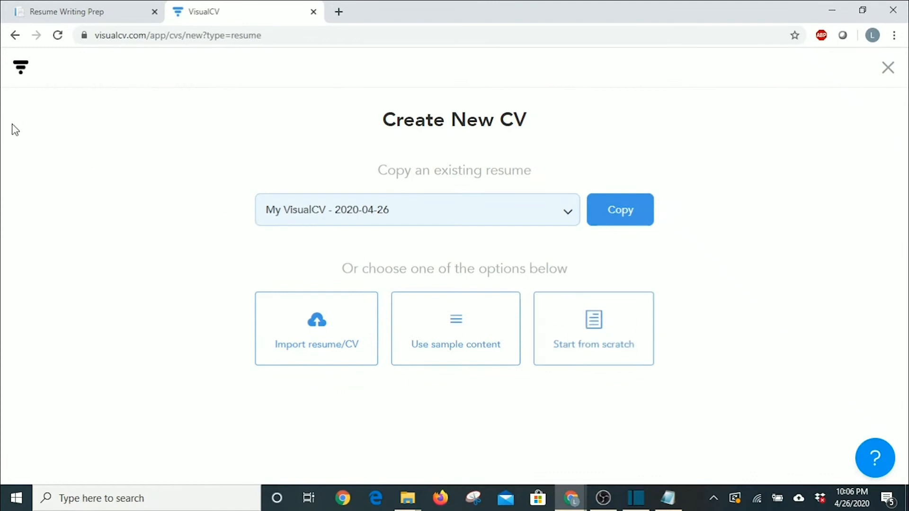
{"action": "left_click", "coordinate": [24, 73]}
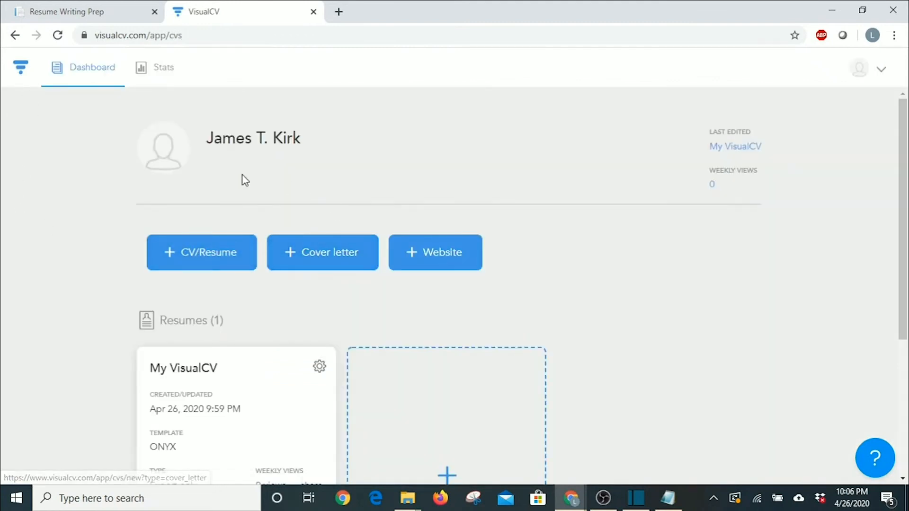
Open the gear settings on the My VisualCV card.
{"action": "scroll", "coordinate": [123, 187], "scroll_direction": "down", "scroll_amount": 1}
{"action": "scroll", "coordinate": [123, 187], "scroll_direction": "down", "scroll_amount": 3}
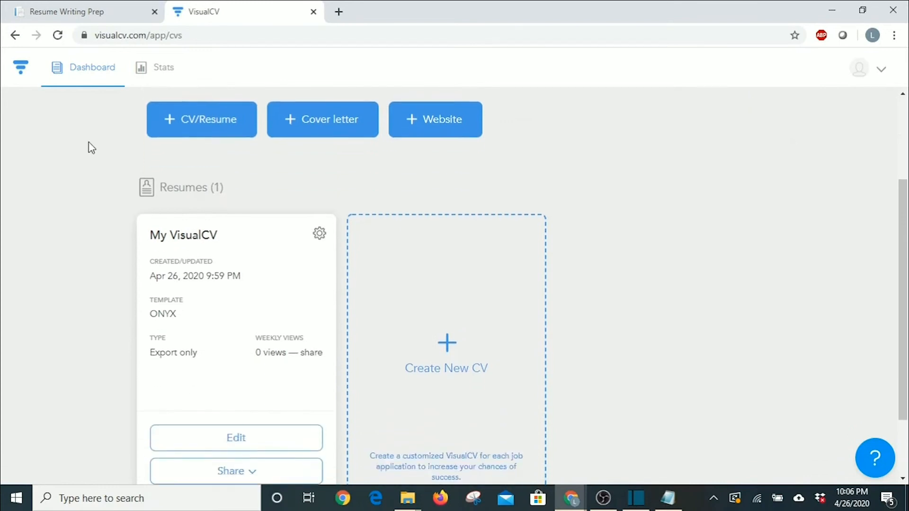
{"action": "scroll", "coordinate": [91, 148], "scroll_direction": "down", "scroll_amount": 2}
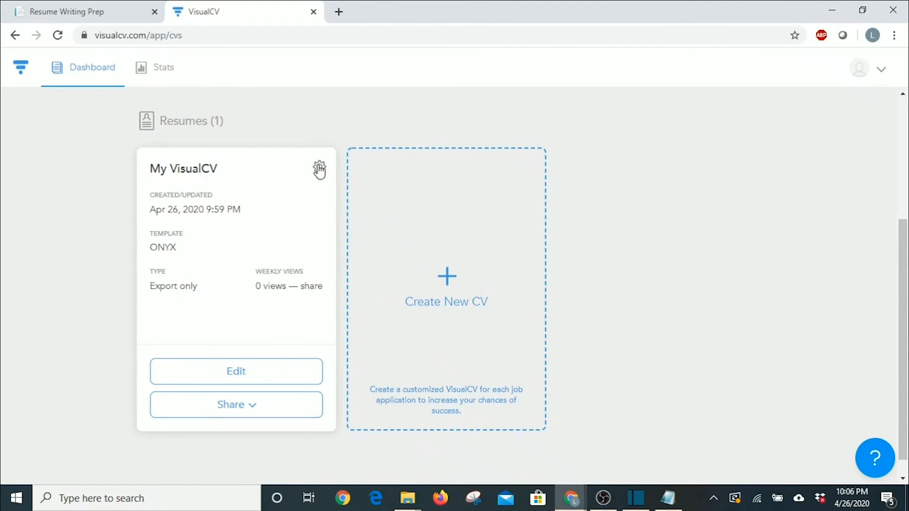
{"action": "left_click", "coordinate": [320, 169]}
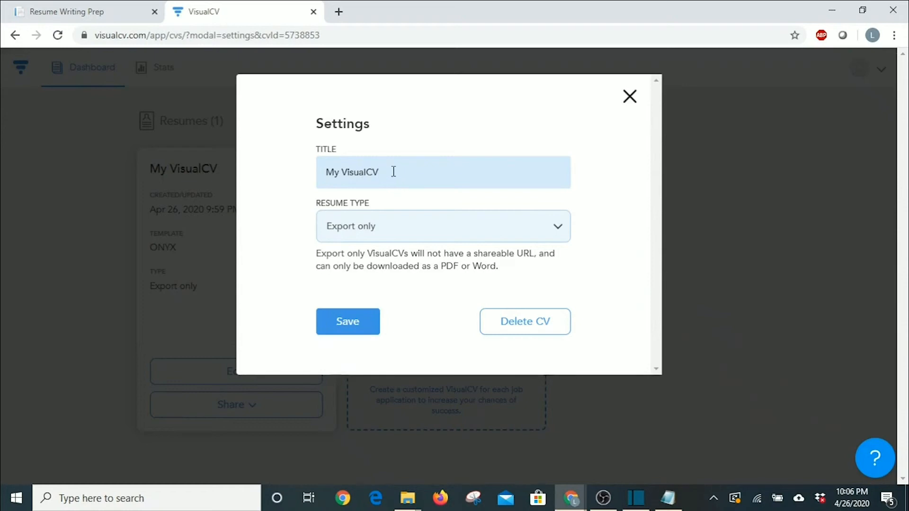
Replace the 'My VisualCV' title with the user's name followed by 'Resume'.
{"action": "left_click_drag", "start_coordinate": [391, 172], "coordinate": [307, 177]}
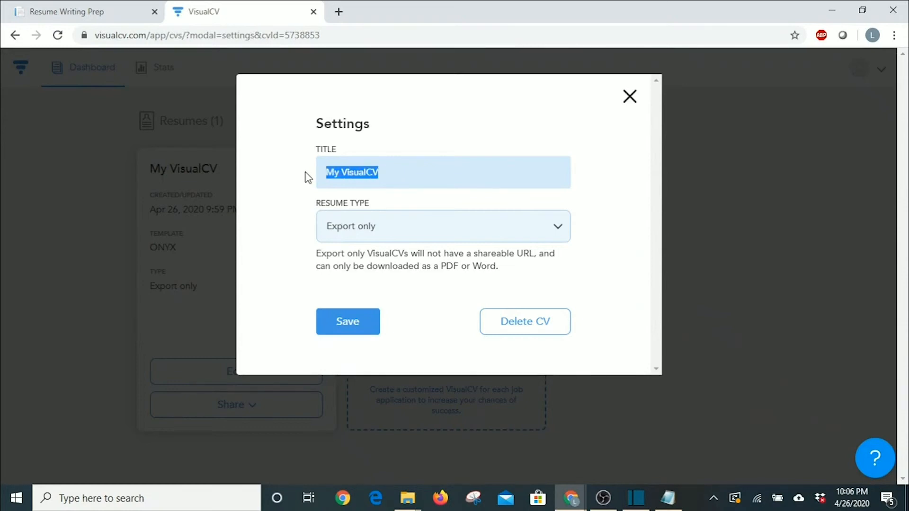
{"action": "type", "text": "James Kirk"}
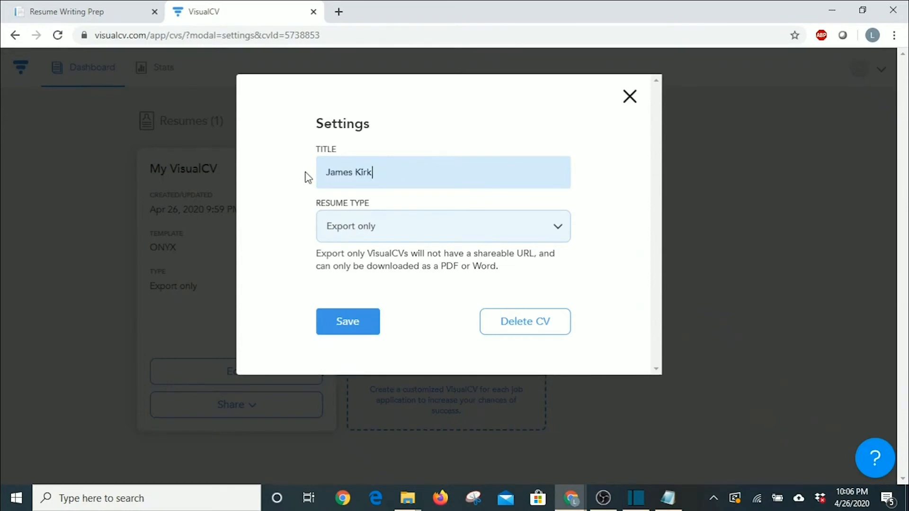
{"action": "type", "text": " RE"}
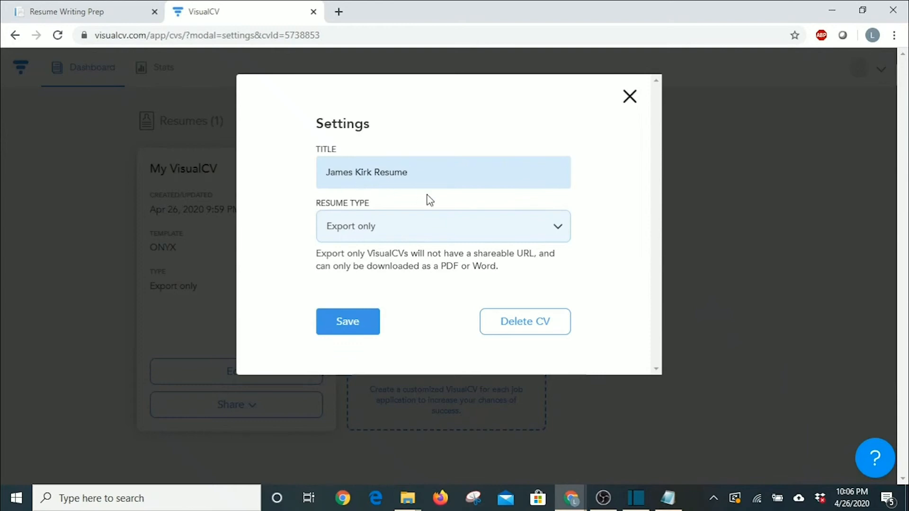
{"action": "left_click", "coordinate": [560, 232]}
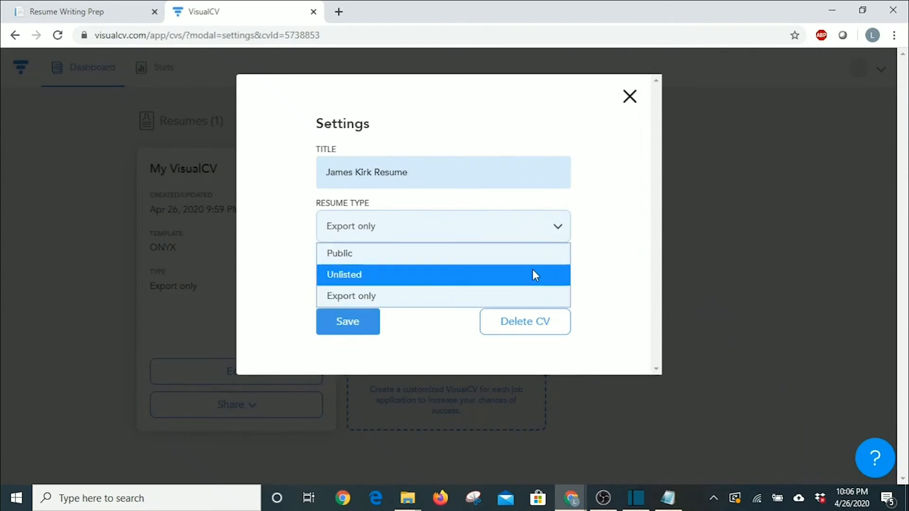
Set the resume type to Unlisted and save the resume settings.
{"action": "left_click", "coordinate": [587, 271]}
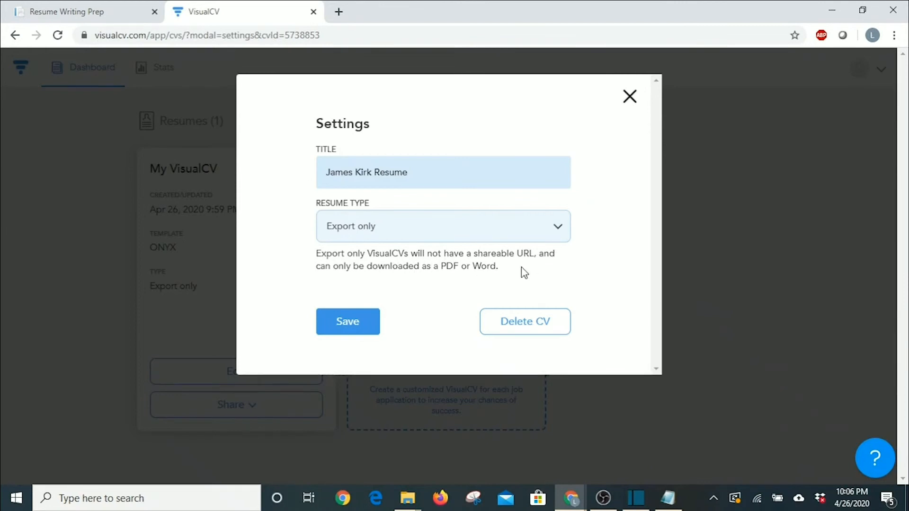
{"action": "left_click", "coordinate": [561, 230]}
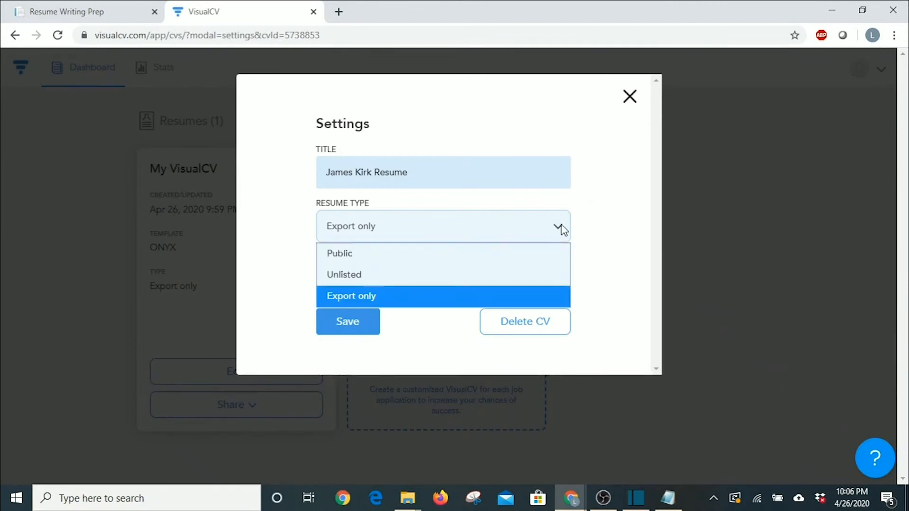
{"action": "left_click", "coordinate": [461, 276]}
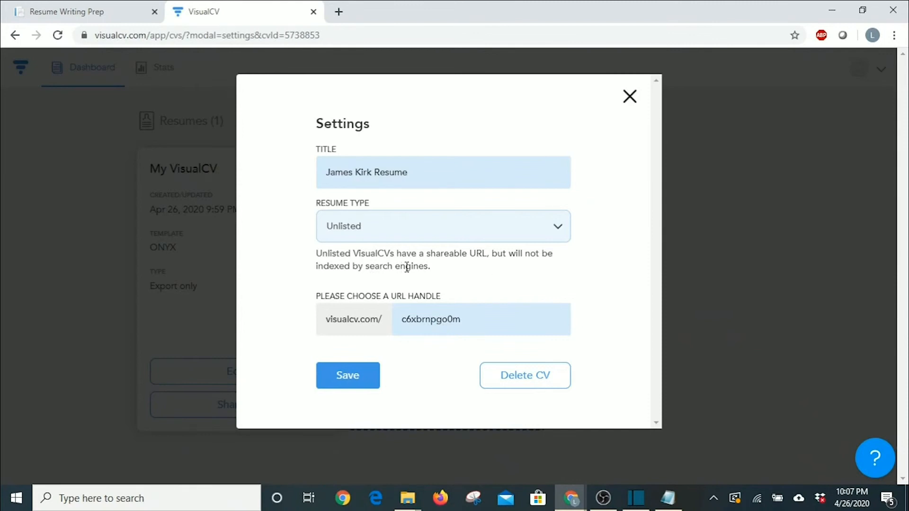
{"action": "left_click", "coordinate": [558, 228]}
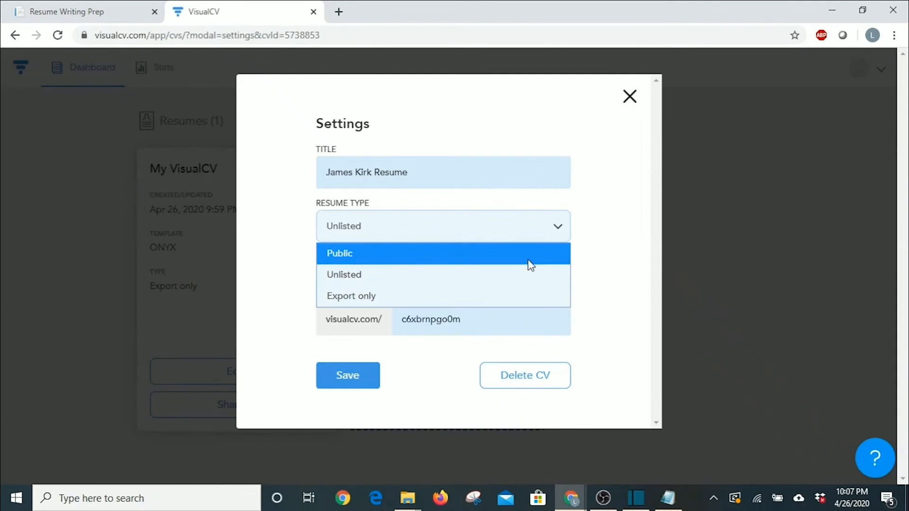
{"action": "left_click", "coordinate": [522, 273]}
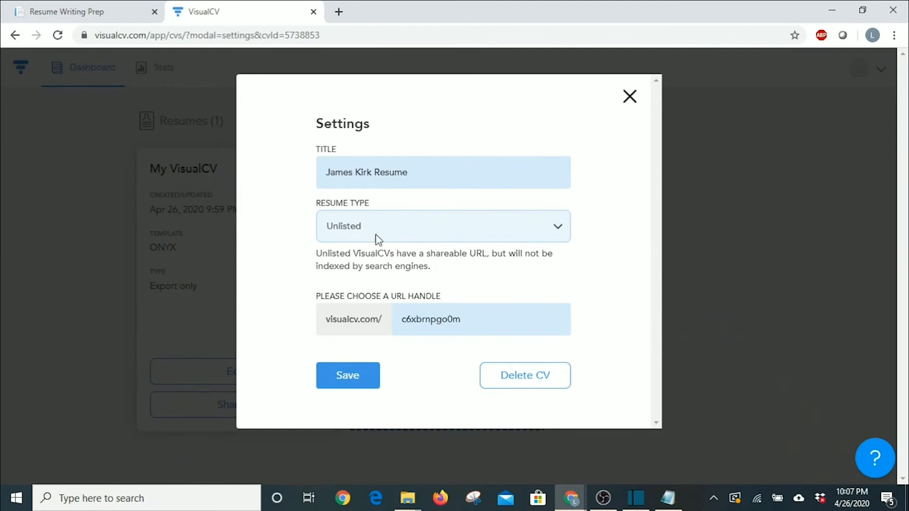
{"action": "left_click", "coordinate": [348, 376]}
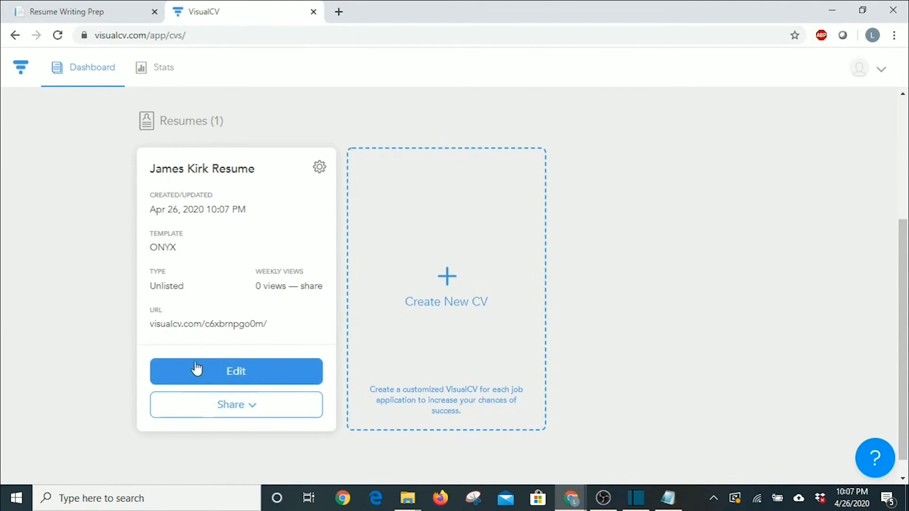
Open the renamed resume for editing from its Dashboard card.
{"action": "left_click", "coordinate": [237, 370]}
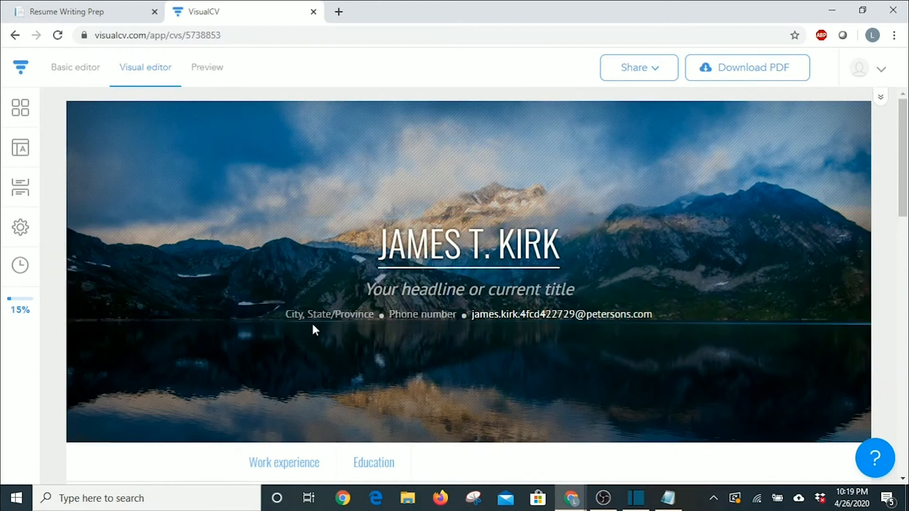
{"action": "left_click", "coordinate": [323, 314]}
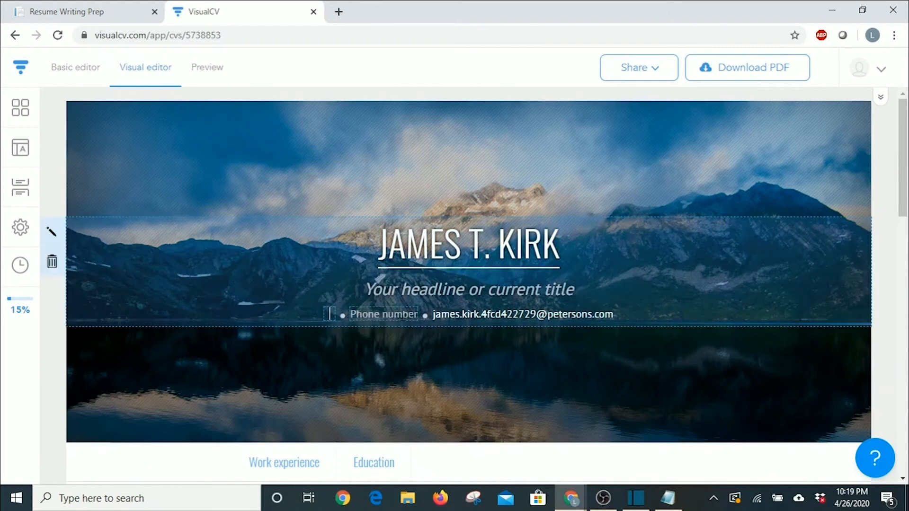
{"action": "left_click", "coordinate": [393, 362]}
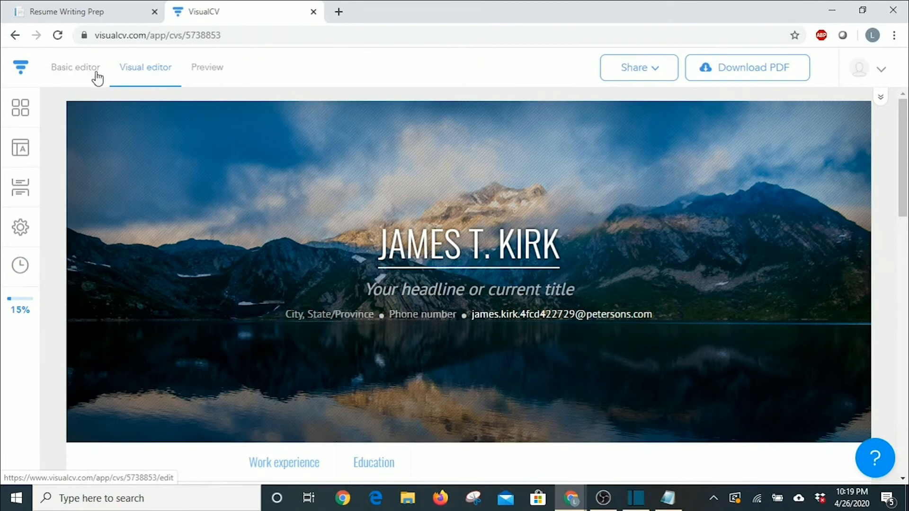
In the Basic editor's profile details, correct the e-mail field and enter the phone number.
{"action": "left_click", "coordinate": [70, 74]}
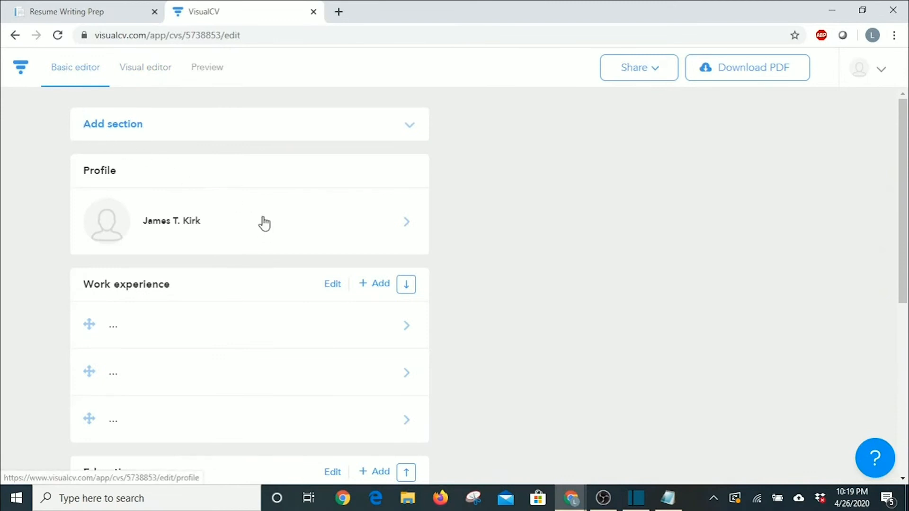
{"action": "scroll", "coordinate": [269, 216], "scroll_direction": "down", "scroll_amount": 5}
{"action": "scroll", "coordinate": [290, 311], "scroll_direction": "up", "scroll_amount": 5}
{"action": "left_click", "coordinate": [405, 230]}
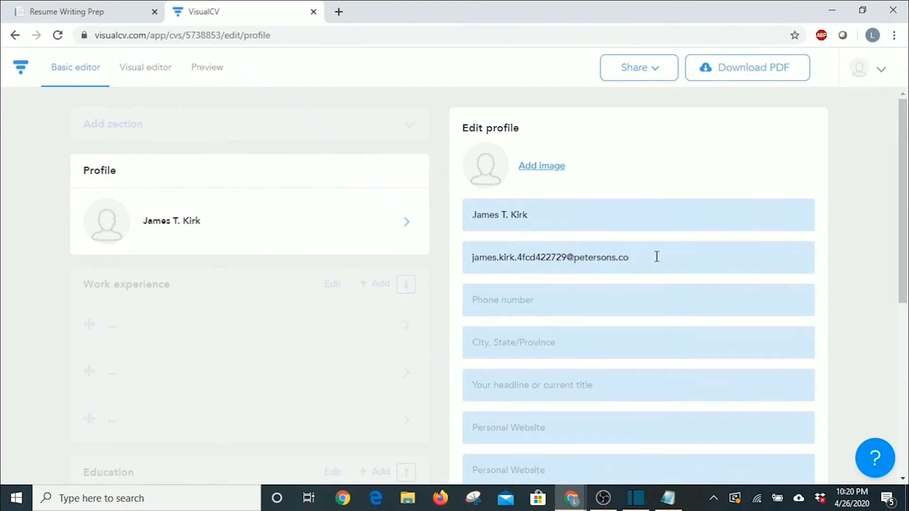
{"action": "key", "text": "BackSpace"}
{"action": "key", "text": "BackSpace"}
{"action": "key", "text": "BackSpace"}
{"action": "key", "text": "BackSpace"}
{"action": "key", "text": "BackSpace"}
{"action": "key", "text": "BackSpace"}
{"action": "key", "text": "BackSpace"}
{"action": "key", "text": "BackSpace"}
{"action": "key", "text": "BackSpace"}
{"action": "key", "text": "BackSpace"}
{"action": "key", "text": "BackSpace"}
{"action": "key", "text": "BackSpace"}
{"action": "key", "text": "BackSpace"}
{"action": "key", "text": "BackSpace"}
{"action": "key", "text": "BackSpace"}
{"action": "key", "text": "BackSpace"}
{"action": "key", "text": "BackSpace"}
{"action": "key", "text": "BackSpace"}
{"action": "key", "text": "BackSpace"}
{"action": "key", "text": "BackSpace"}
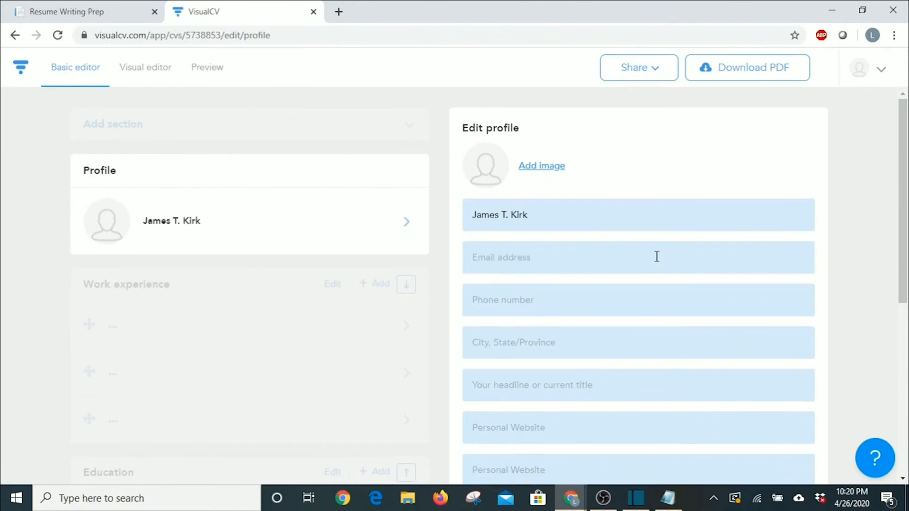
{"action": "type", "text": "james.kirk@s"}
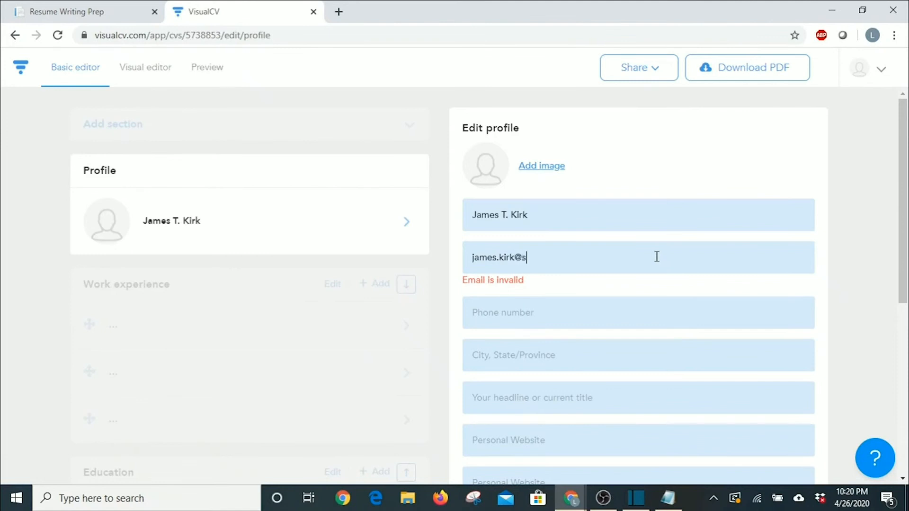
{"action": "type", "text": "tarfleet.gov"}
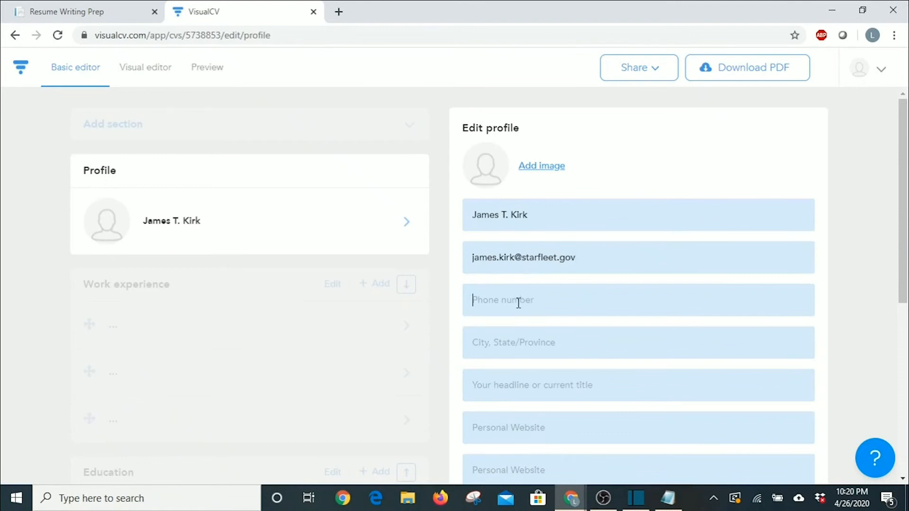
{"action": "type", "text": "555.555.1234"}
Set the city to 'San Francisco, California, Earth' and paste the headline 'Captain - Starfleet - United Federation of Planets'.
{"action": "scroll", "coordinate": [540, 308], "scroll_direction": "down", "scroll_amount": 1}
{"action": "left_click", "coordinate": [543, 277]}
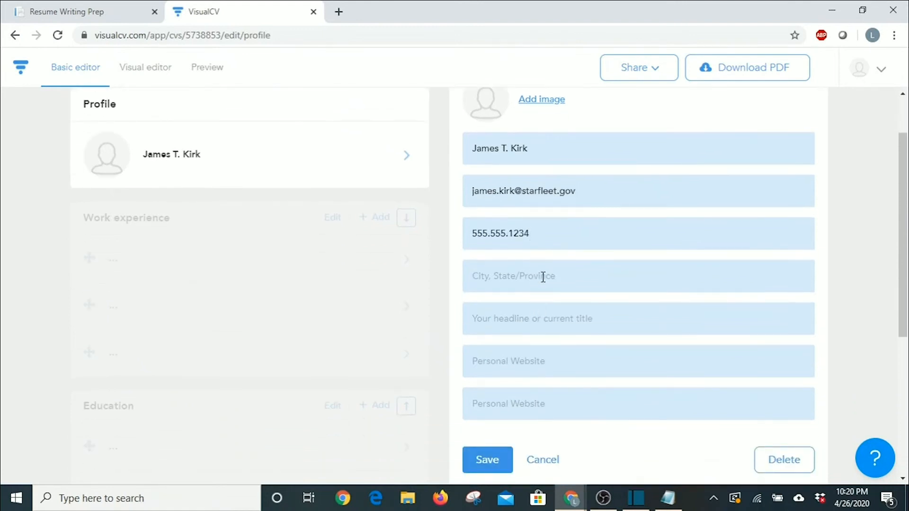
{"action": "type", "text": "San Francisco, California, Earth"}
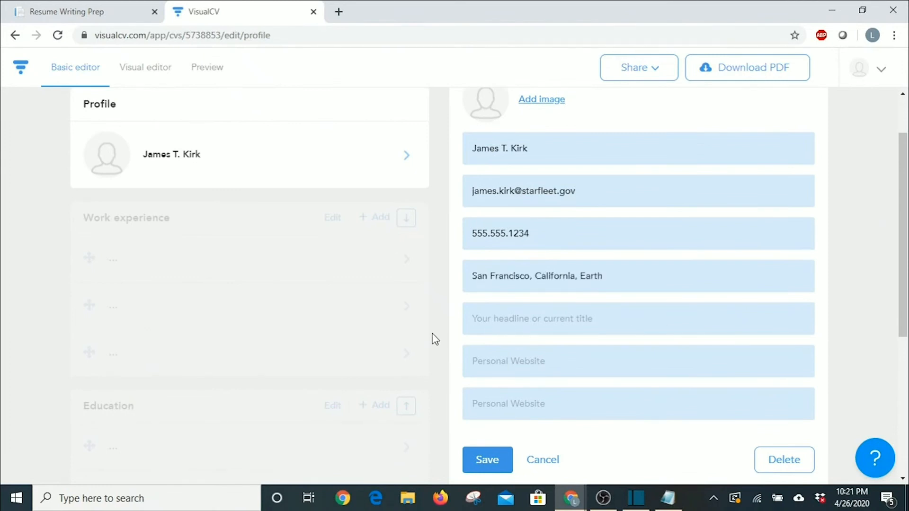
{"action": "type", "text": "Captain - Starfleet - United Federation of Planets"}
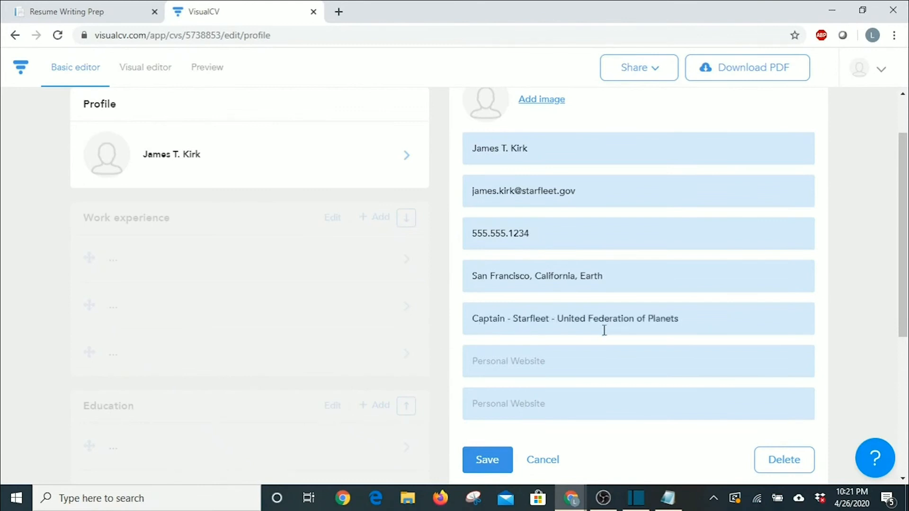
{"action": "scroll", "coordinate": [606, 341], "scroll_direction": "down", "scroll_amount": 1}
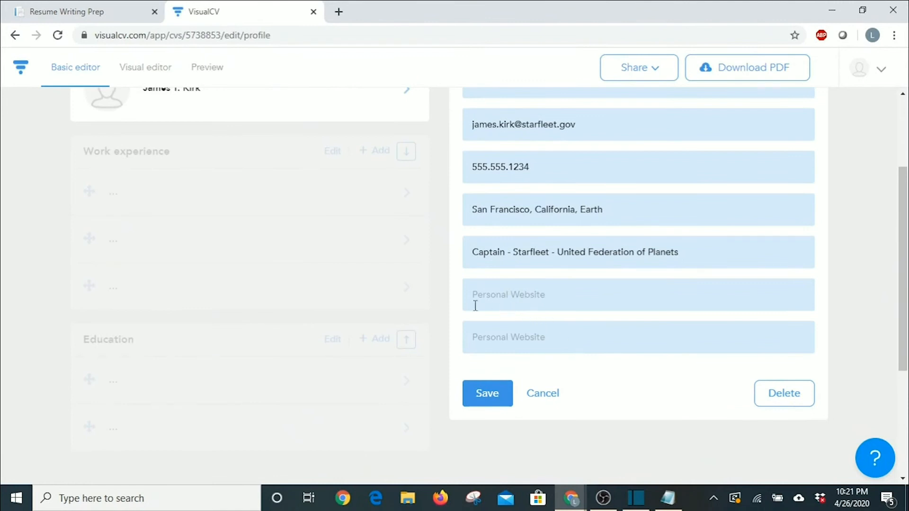
{"action": "scroll", "coordinate": [566, 313], "scroll_direction": "up", "scroll_amount": 3}
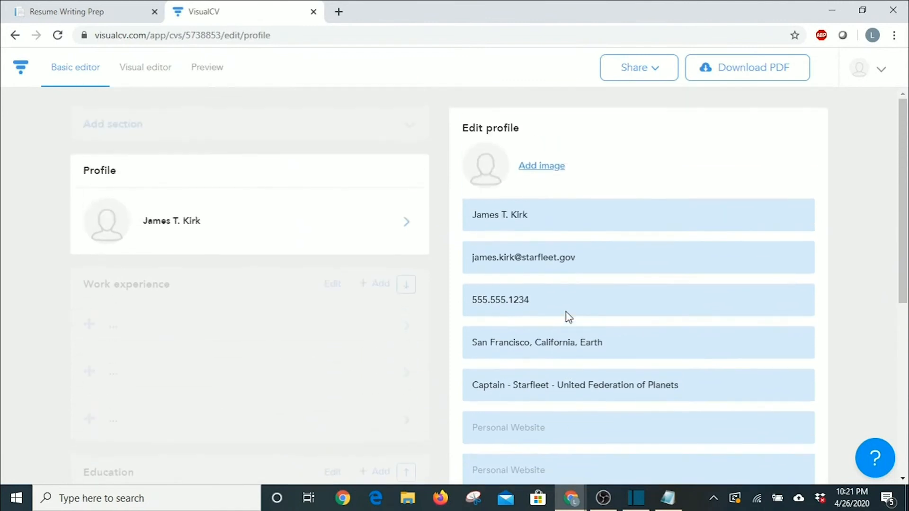
{"action": "scroll", "coordinate": [567, 311], "scroll_direction": "down", "scroll_amount": 5}
{"action": "scroll", "coordinate": [536, 363], "scroll_direction": "up", "scroll_amount": 5}
Upload kirk_headshot as the profile photo and keep it.
{"action": "left_click", "coordinate": [546, 175]}
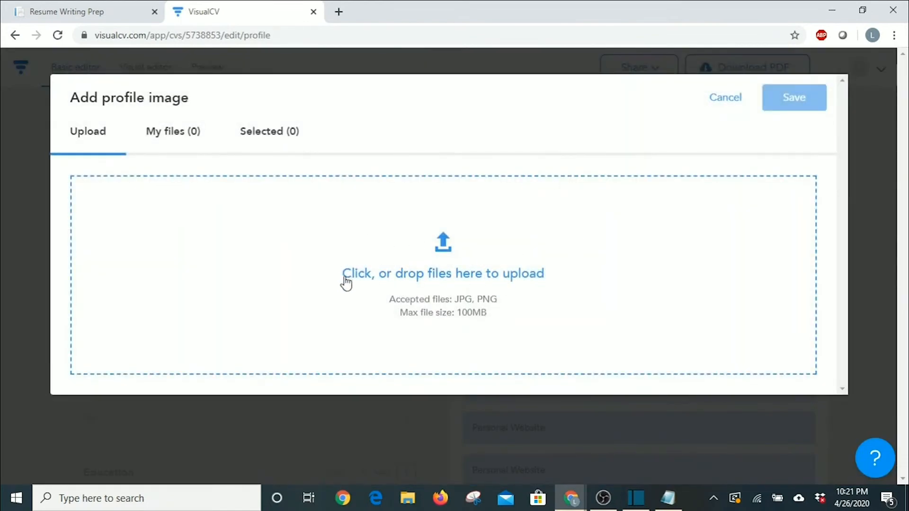
{"action": "left_click", "coordinate": [464, 269]}
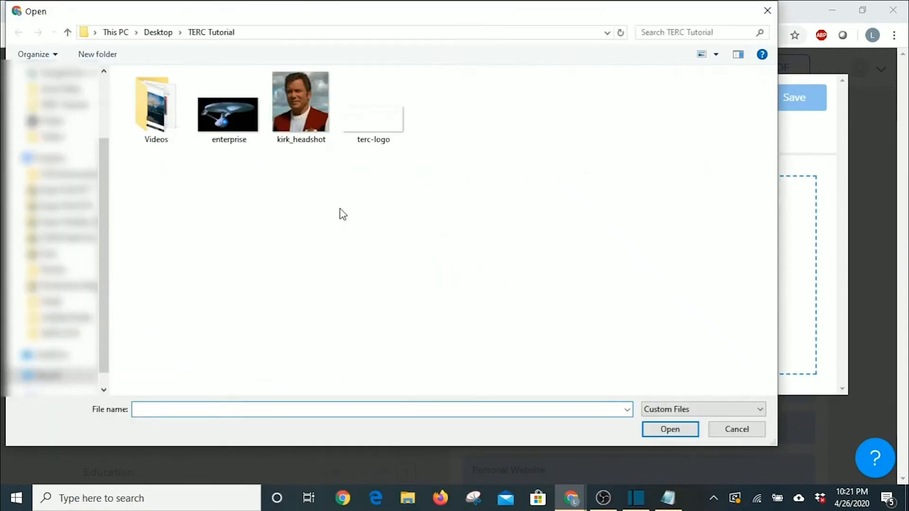
{"action": "left_click", "coordinate": [294, 105]}
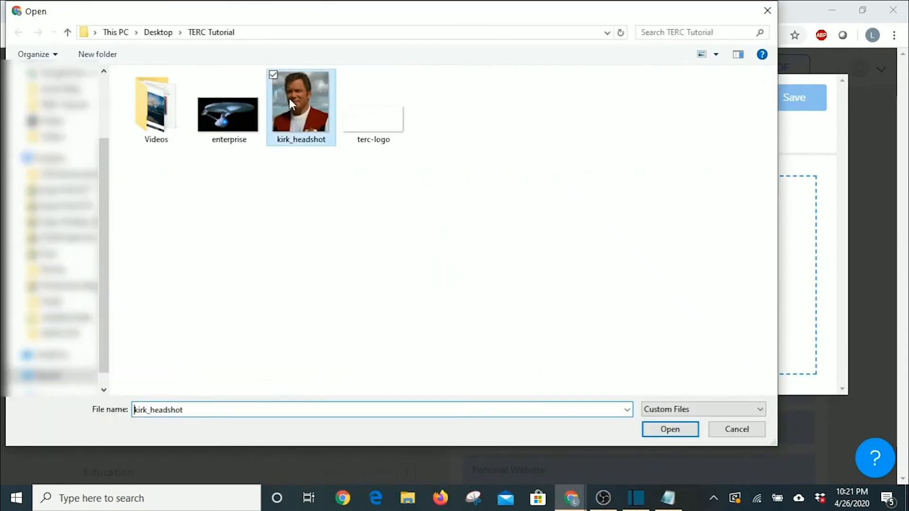
{"action": "left_click", "coordinate": [670, 430]}
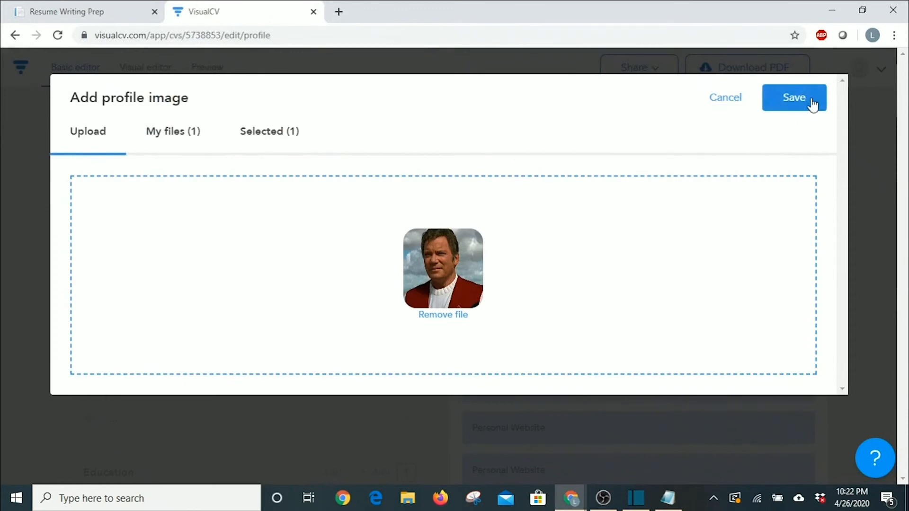
{"action": "left_click", "coordinate": [795, 104]}
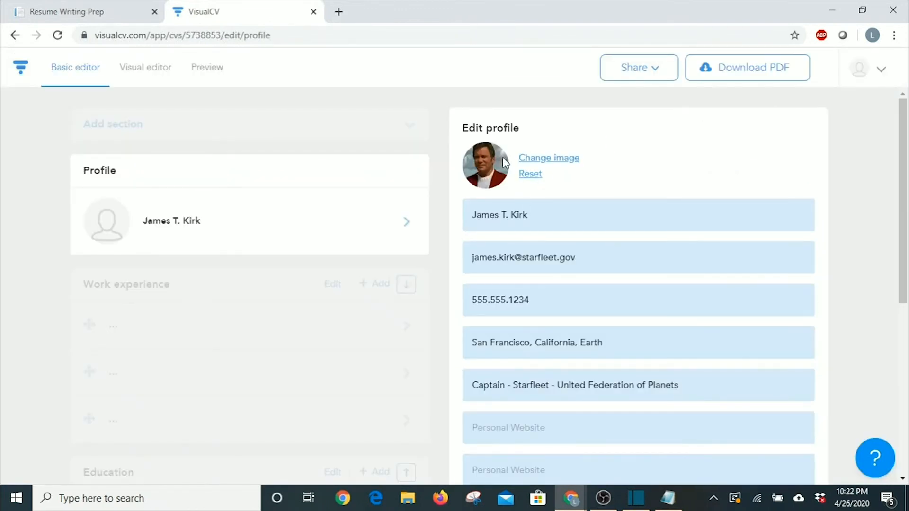
Save the profile details and view the resume in the Visual editor.
{"action": "scroll", "coordinate": [607, 174], "scroll_direction": "down", "scroll_amount": 5}
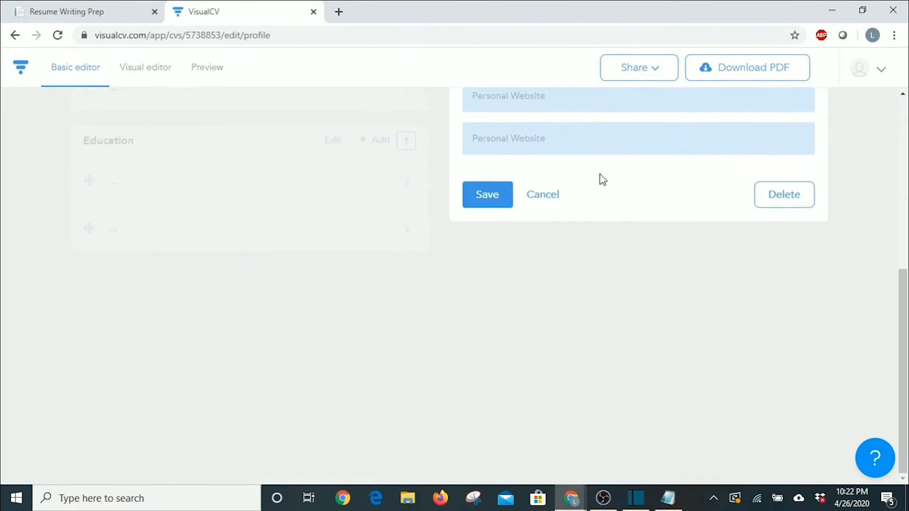
{"action": "scroll", "coordinate": [597, 185], "scroll_direction": "up", "scroll_amount": 5}
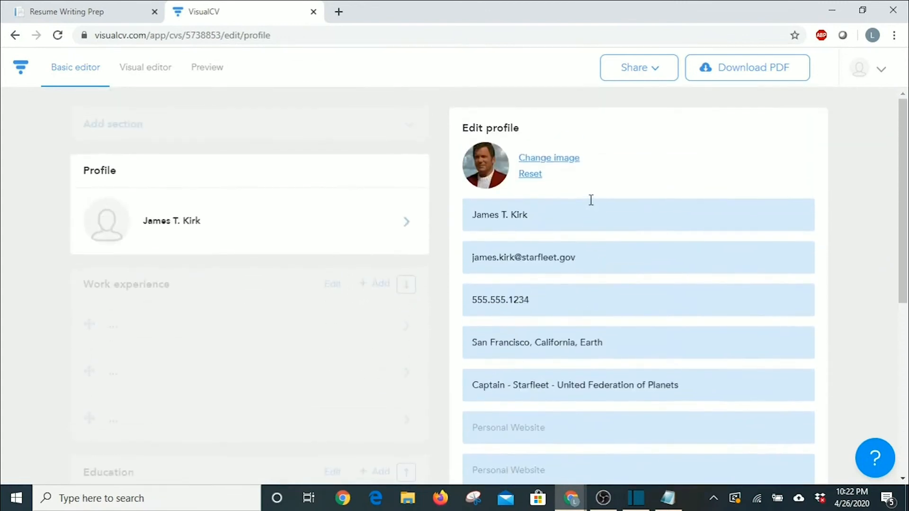
{"action": "scroll", "coordinate": [591, 199], "scroll_direction": "down", "scroll_amount": 2}
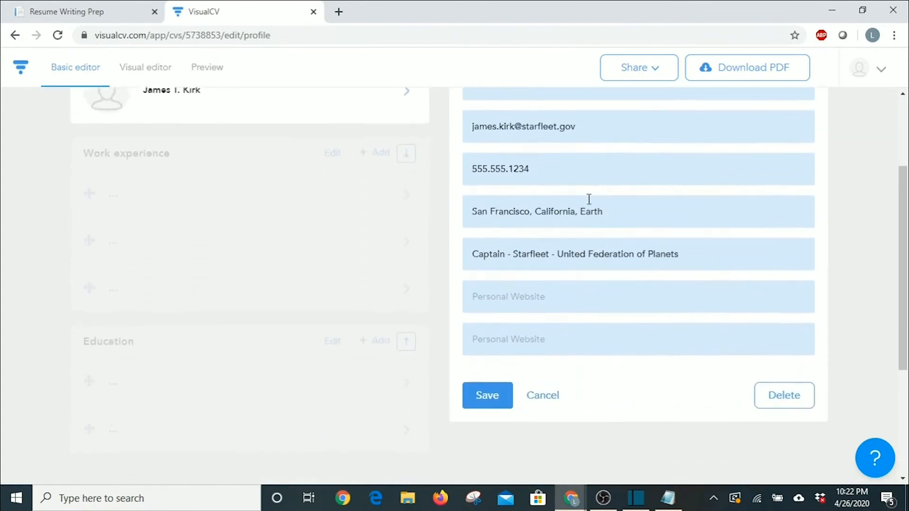
{"action": "left_click", "coordinate": [487, 394]}
{"action": "scroll", "coordinate": [274, 276], "scroll_direction": "up", "scroll_amount": 3}
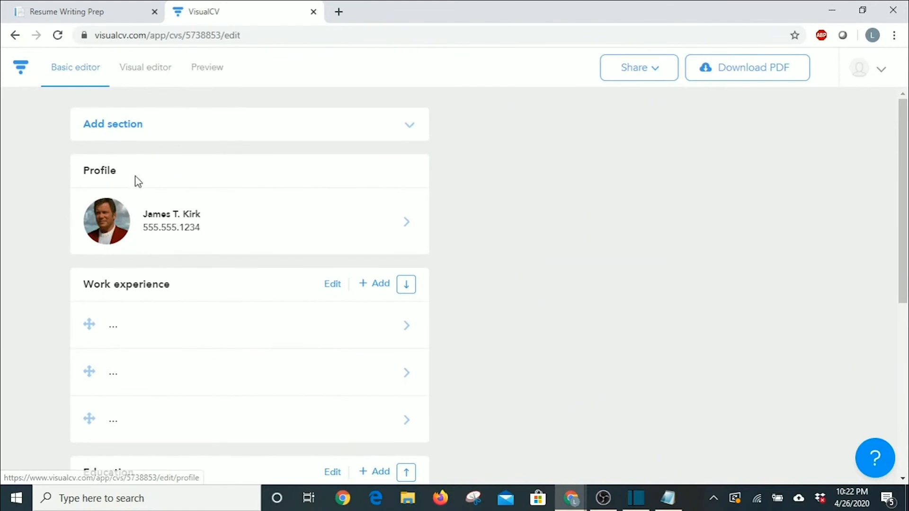
{"action": "left_click", "coordinate": [144, 70]}
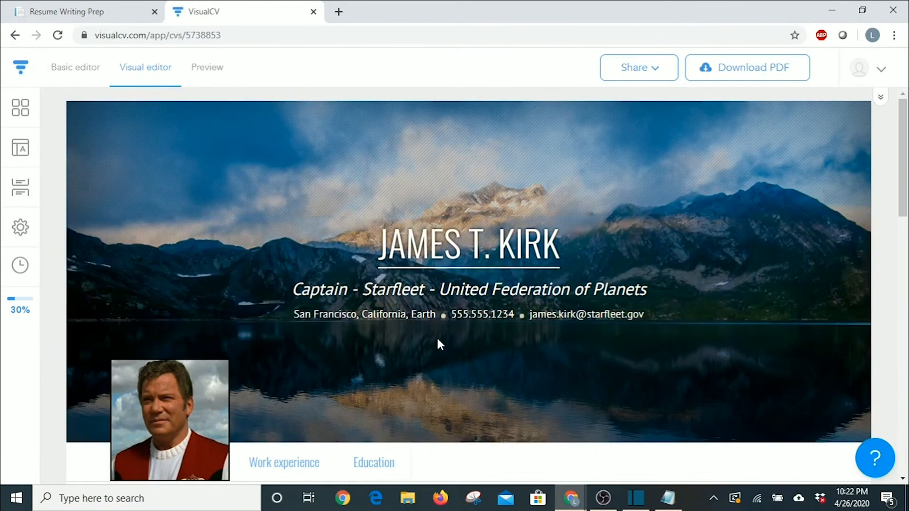
{"action": "scroll", "coordinate": [439, 344], "scroll_direction": "down", "scroll_amount": 3}
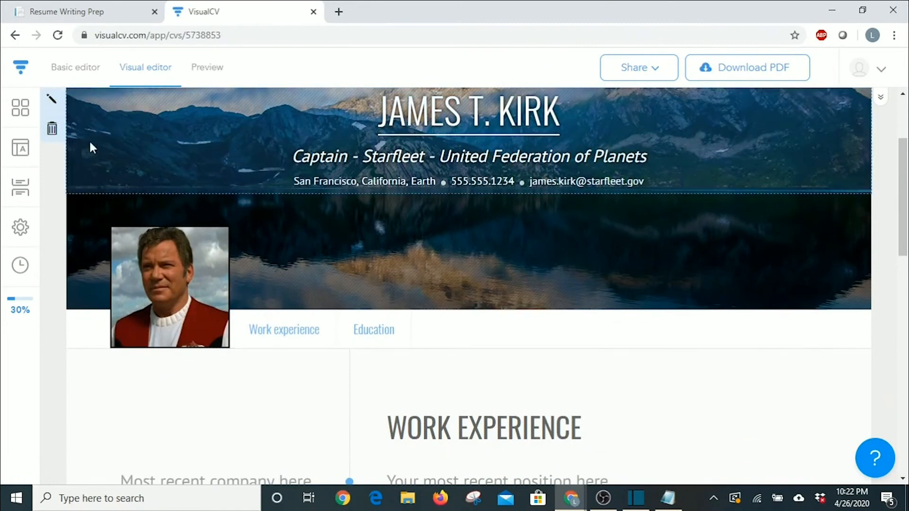
{"action": "left_click", "coordinate": [72, 72]}
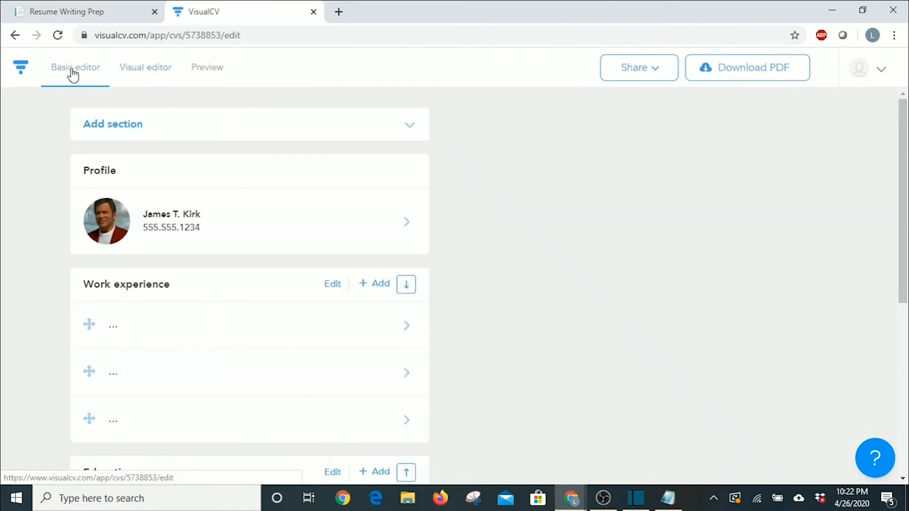
Fill the first work entry: Captain, USS Enterprise NCC 1701-A, Starfleet - United Federation of Planets, three-paragraph description.
{"action": "scroll", "coordinate": [251, 237], "scroll_direction": "down", "scroll_amount": 1}
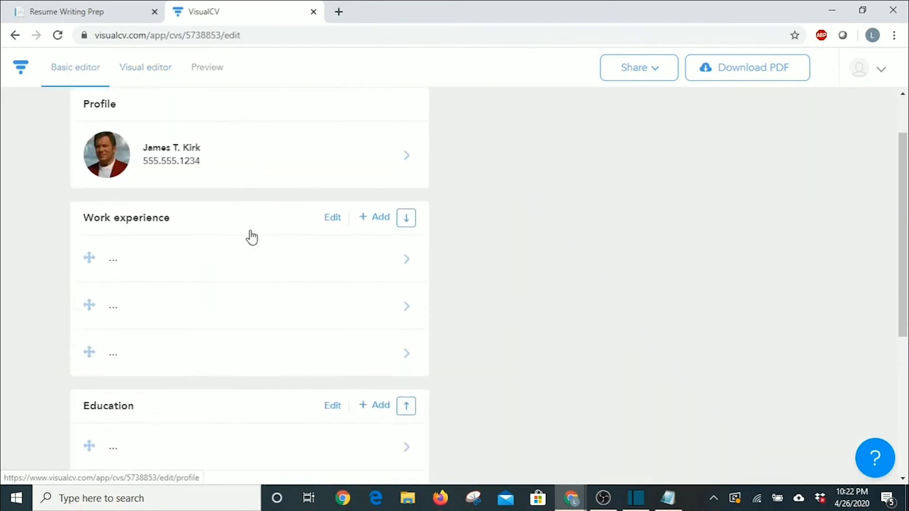
{"action": "scroll", "coordinate": [121, 292], "scroll_direction": "down", "scroll_amount": 1}
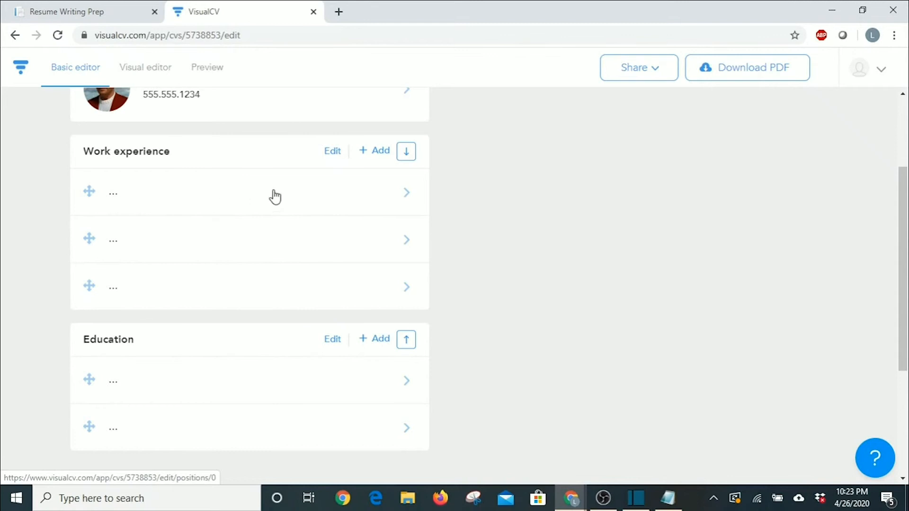
{"action": "left_click", "coordinate": [409, 202]}
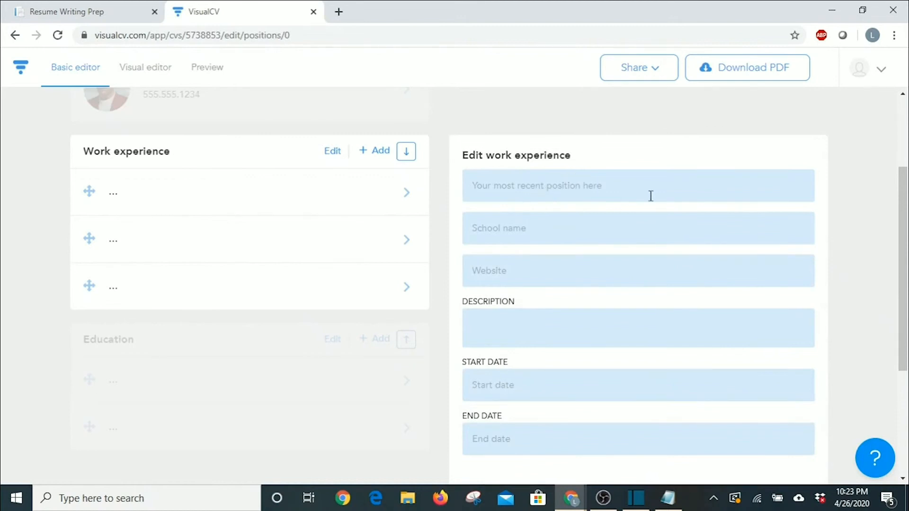
{"action": "left_click", "coordinate": [626, 187]}
{"action": "type", "text": "Captain, USS Enterprise NCC 1701-A"}
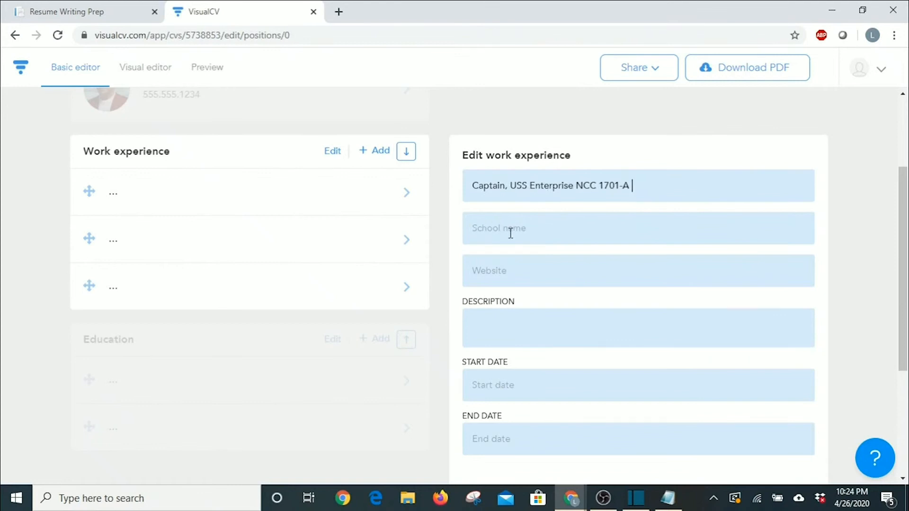
{"action": "left_click", "coordinate": [488, 231]}
{"action": "type", "text": "Starfleet - United Federation of Planets"}
{"action": "scroll", "coordinate": [483, 255], "scroll_direction": "down", "scroll_amount": 1}
{"action": "left_click", "coordinate": [483, 255]}
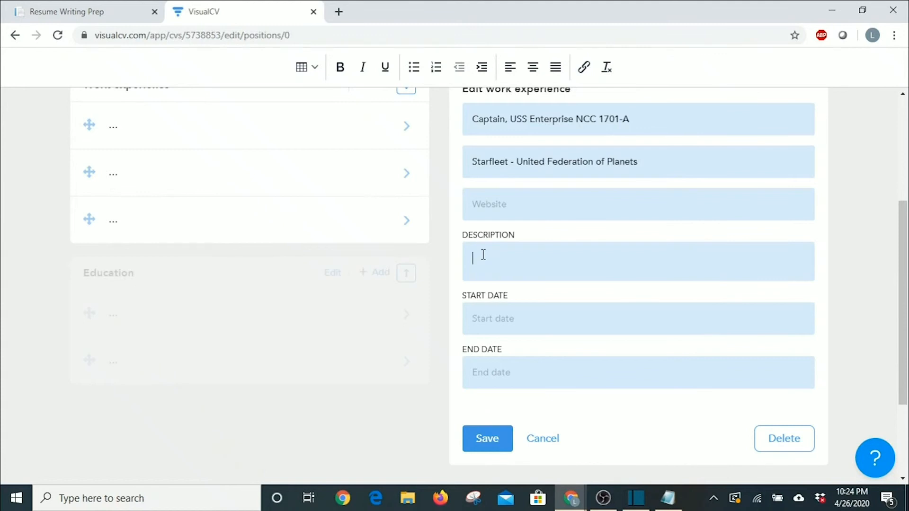
{"action": "type", "text": "Saved humanity from extinction from a probe of unknown origin by transporting two humpbacked whales through time to the 23rd century using only a skeleton crew and a stolen Klingon Bird of Prey Foiled an assassination plot against the Federation President and saved the historic Khitomer Peace Conference by defeating the traitorous Klingon Captain Chang in ship-to-ship combat.  Demonstrated masterful command ability by defeating the devious designs of Khan Noonien Singh and his band of genetically engineered supermen in ship-to-ship combat with a crew of inexperienced cadets."}
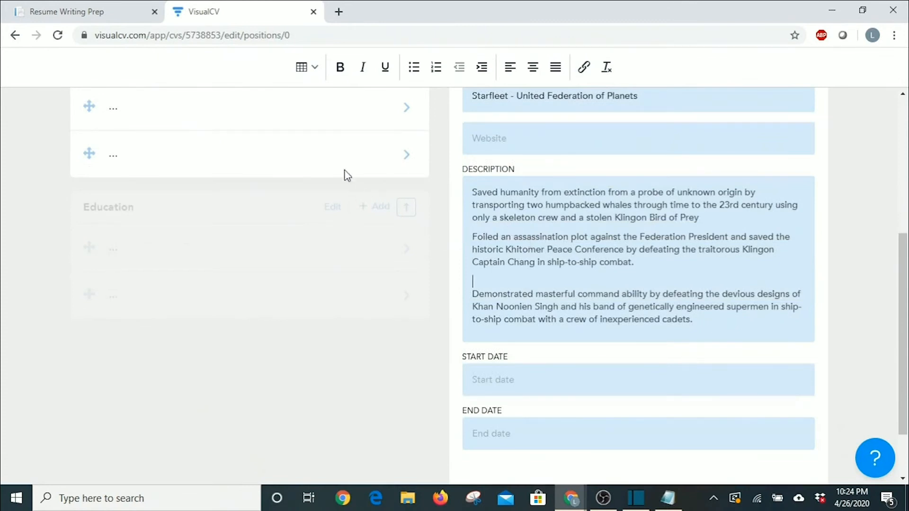
{"action": "left_click", "coordinate": [316, 69]}
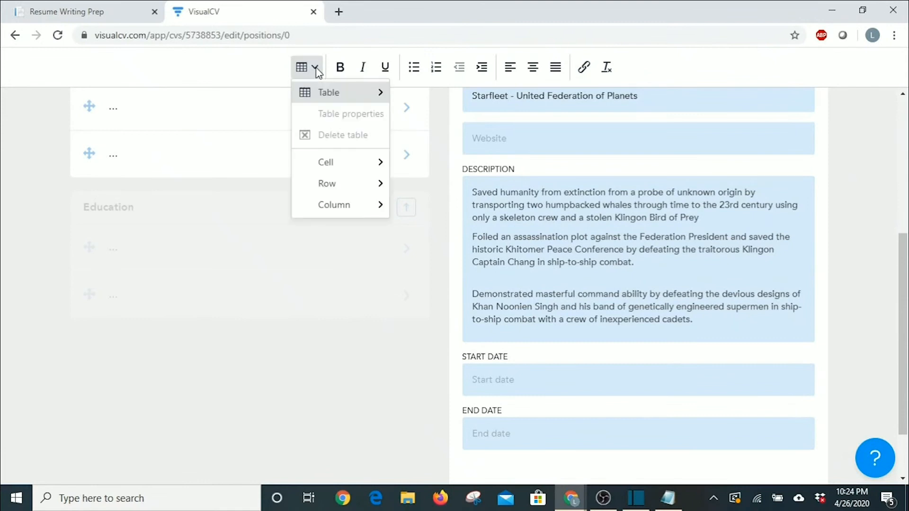
{"action": "mouse_move", "coordinate": [317, 88]}
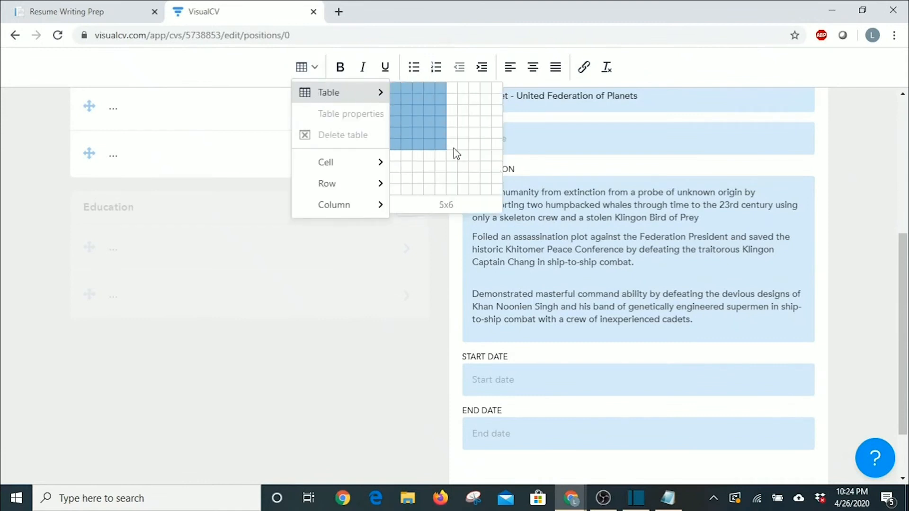
{"action": "mouse_move", "coordinate": [349, 157]}
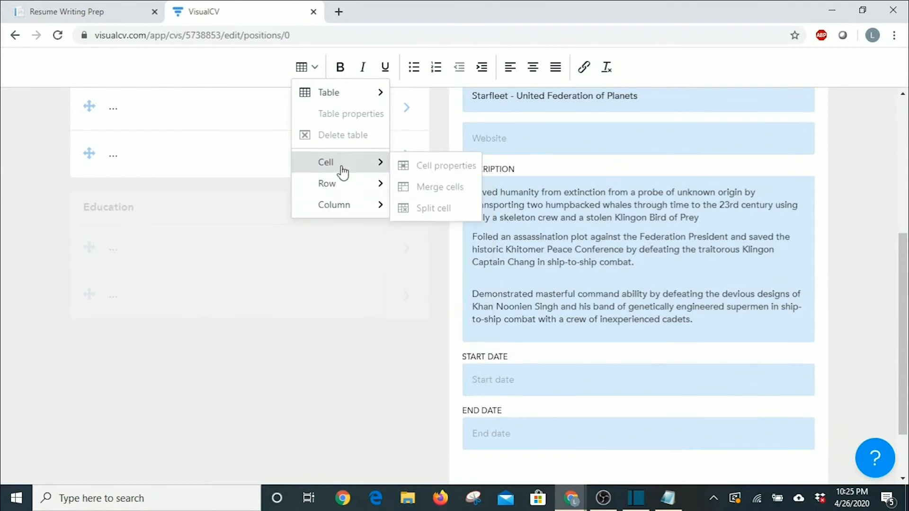
{"action": "mouse_move", "coordinate": [342, 191]}
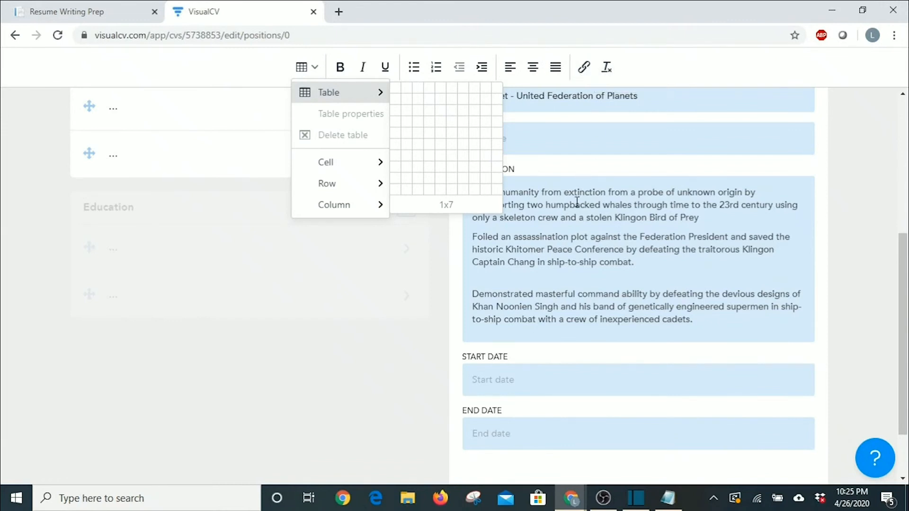
{"action": "left_click", "coordinate": [576, 203]}
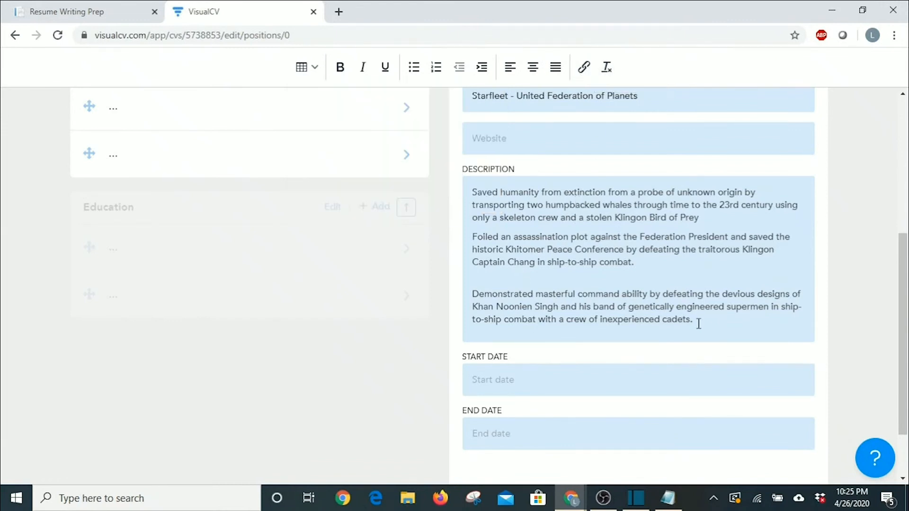
Bullet the three description paragraphs, set dates 2265–2293, and save the Captain entry.
{"action": "left_click_drag", "start_coordinate": [698, 324], "coordinate": [468, 192]}
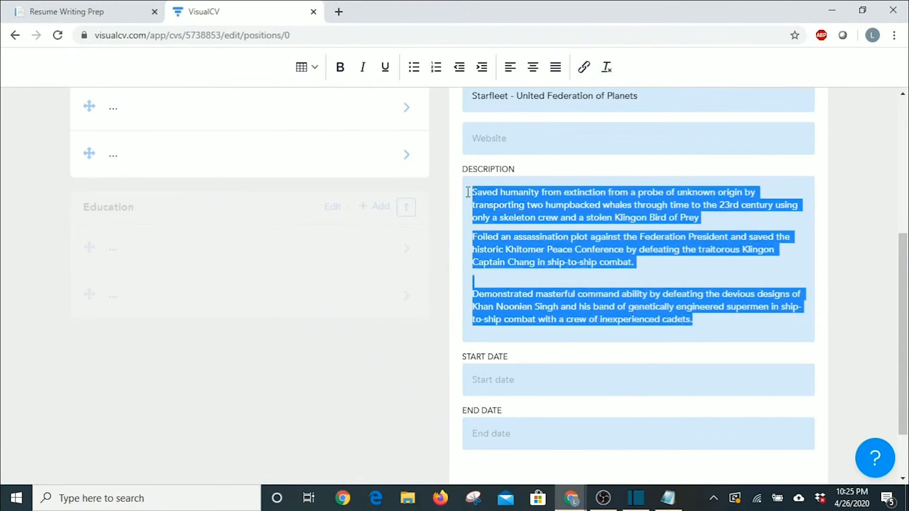
{"action": "left_click", "coordinate": [414, 67]}
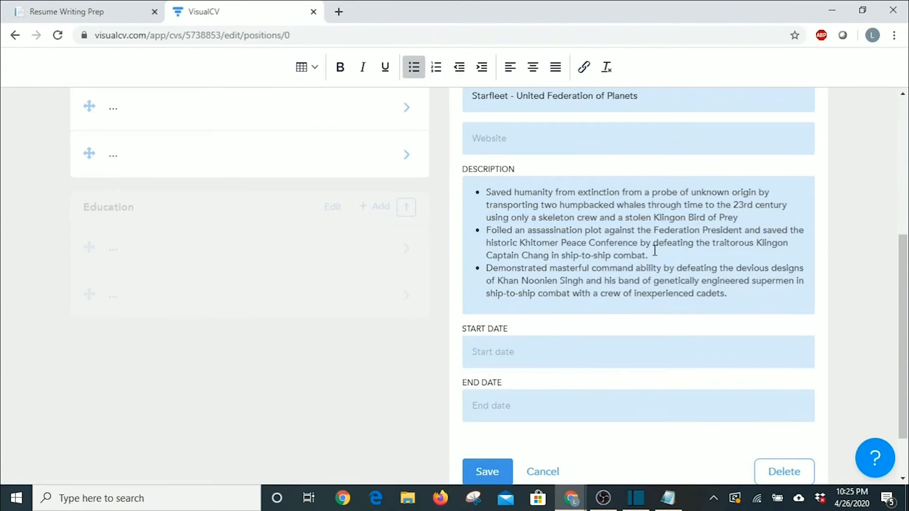
{"action": "left_click", "coordinate": [485, 346]}
{"action": "type", "text": "2265"}
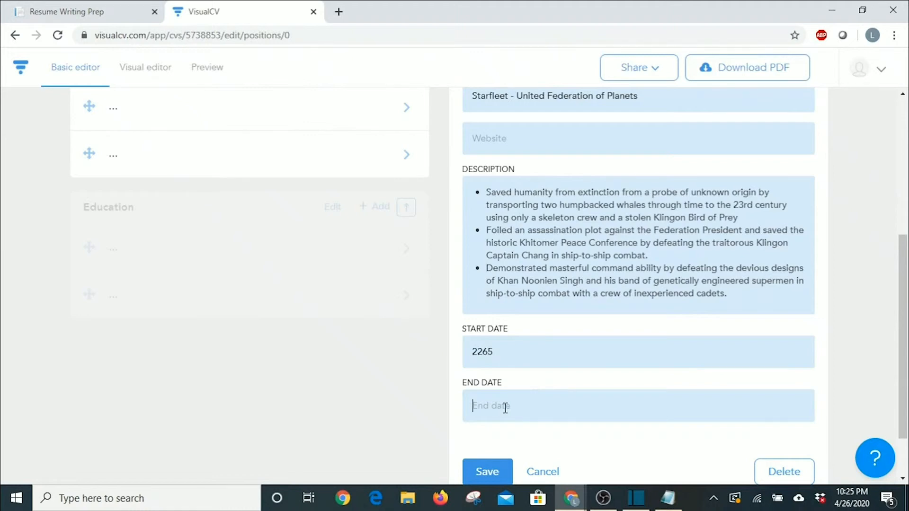
{"action": "type", "text": "2293"}
{"action": "scroll", "coordinate": [502, 402], "scroll_direction": "down", "scroll_amount": 1}
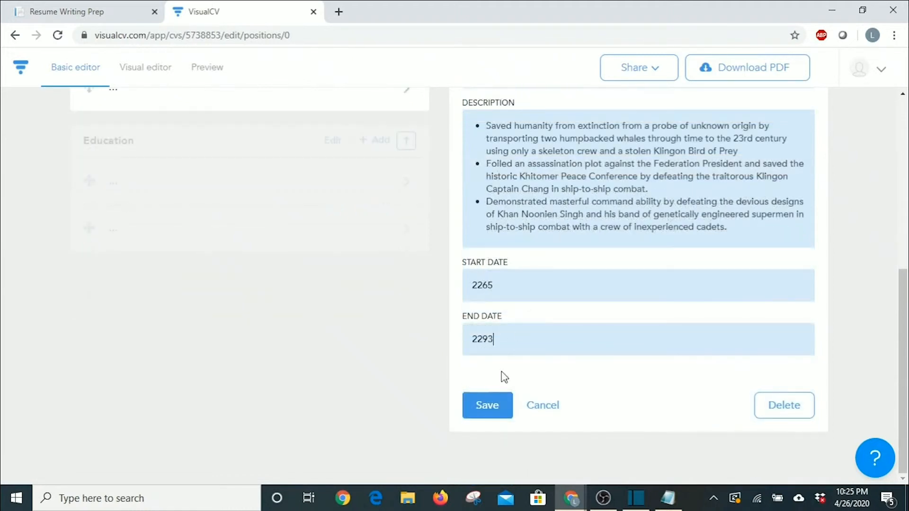
{"action": "left_click", "coordinate": [505, 410]}
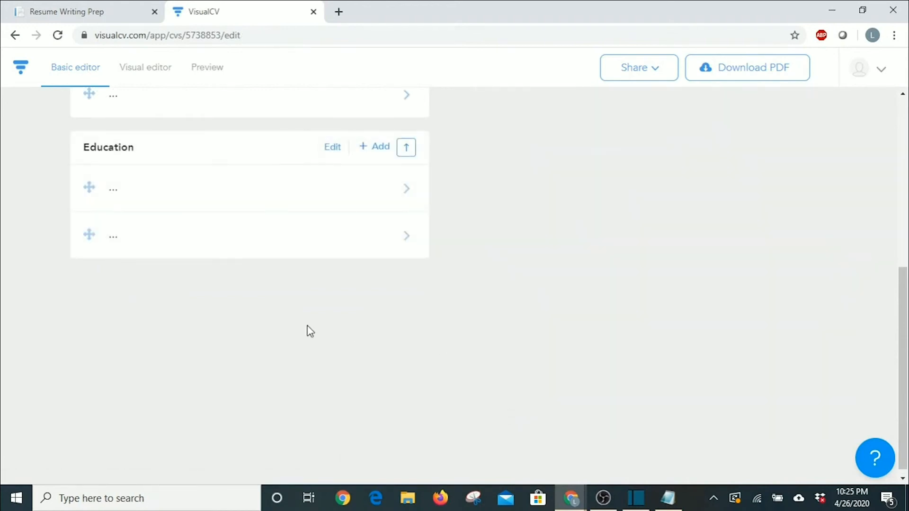
{"action": "scroll", "coordinate": [309, 330], "scroll_direction": "up", "scroll_amount": 5}
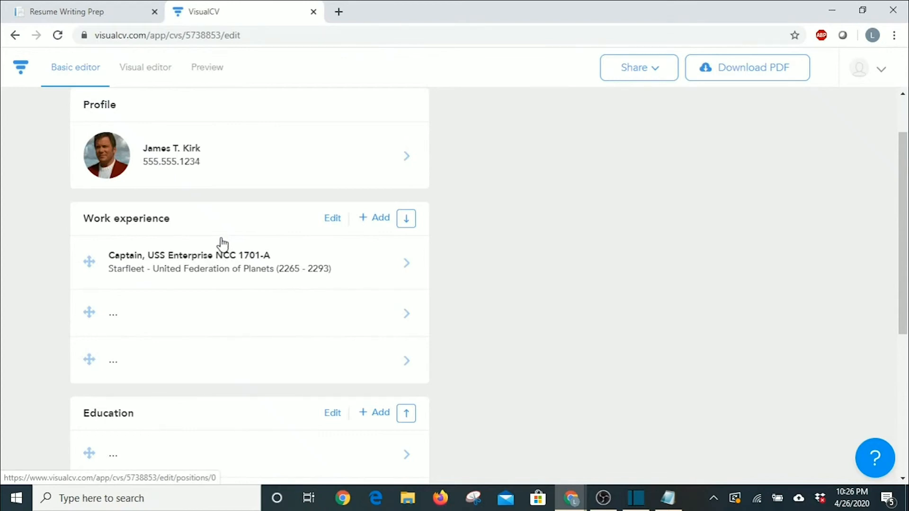
Review the Captain entry under Work Experience in the Visual editor, then return to the Basic editor.
{"action": "left_click", "coordinate": [138, 77]}
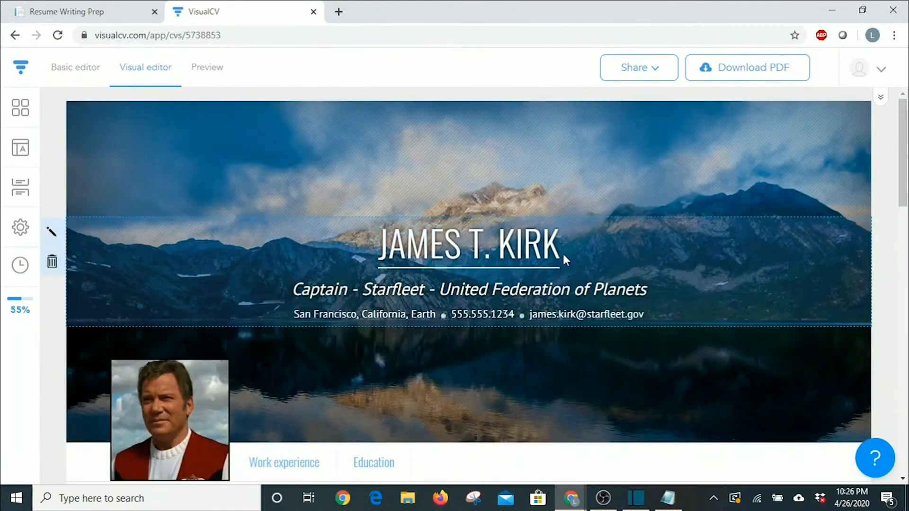
{"action": "scroll", "coordinate": [540, 294], "scroll_direction": "down", "scroll_amount": 5}
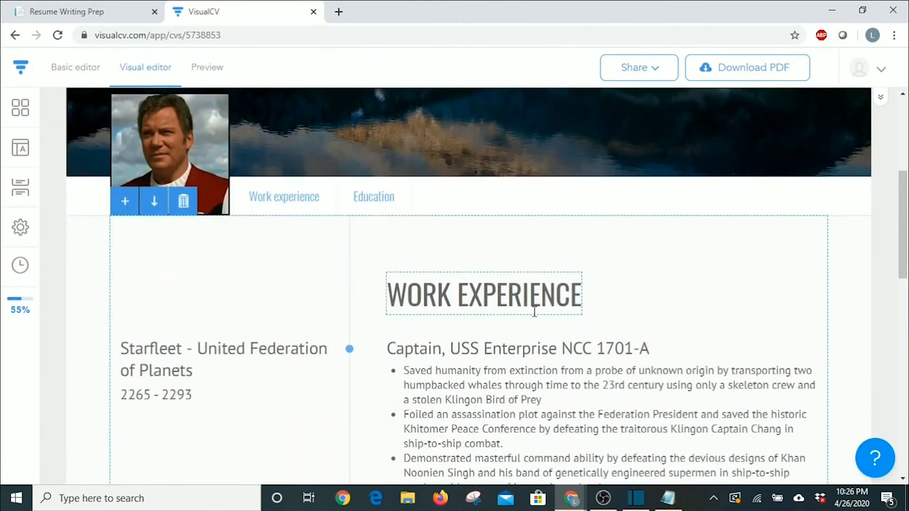
{"action": "scroll", "coordinate": [534, 311], "scroll_direction": "down", "scroll_amount": 3}
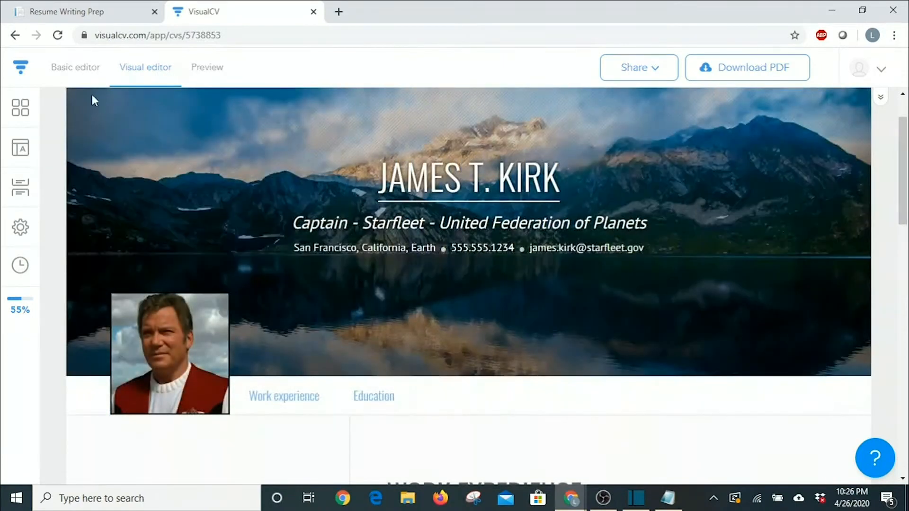
{"action": "left_click", "coordinate": [77, 69]}
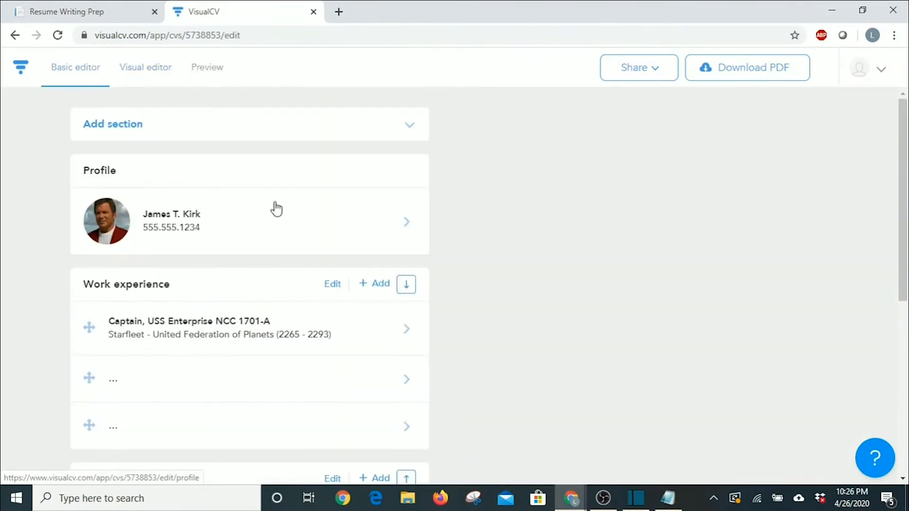
Scroll down the Basic editor's section list to the work entries.
{"action": "scroll", "coordinate": [274, 205], "scroll_direction": "down", "scroll_amount": 1}
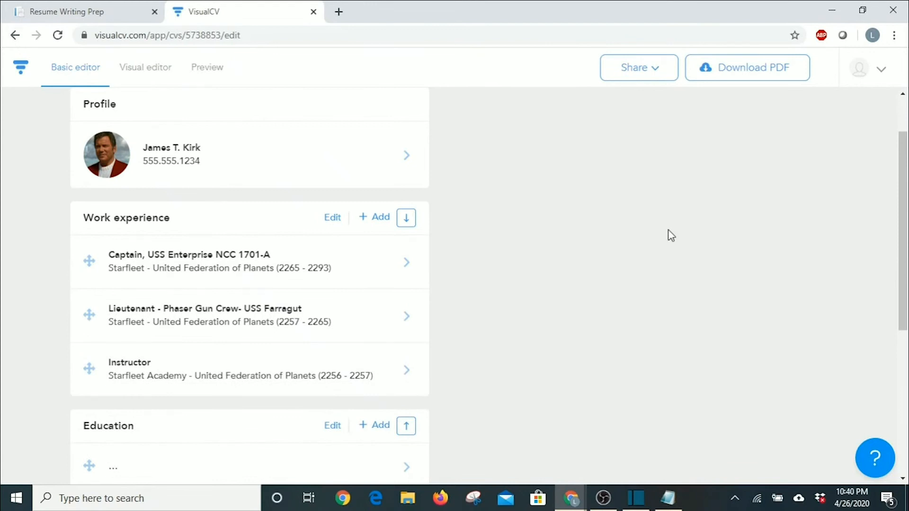
Scroll through the three Work Experience entries in the Visual editor and back up to the header.
{"action": "left_click", "coordinate": [146, 73]}
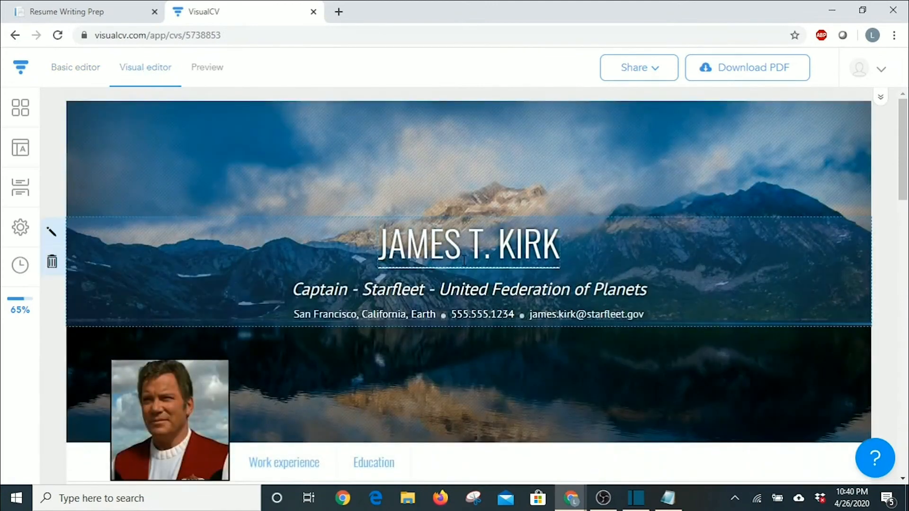
{"action": "scroll", "coordinate": [464, 260], "scroll_direction": "down", "scroll_amount": 7}
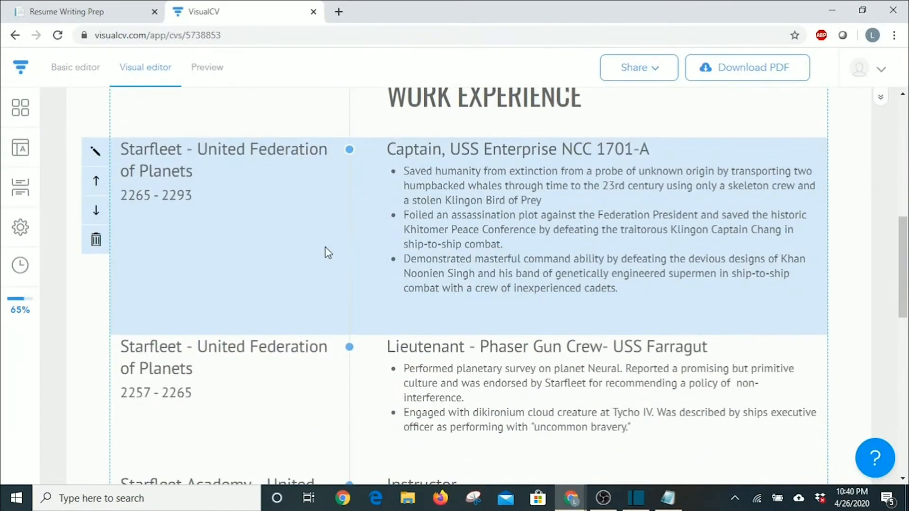
{"action": "scroll", "coordinate": [188, 376], "scroll_direction": "down", "scroll_amount": 3}
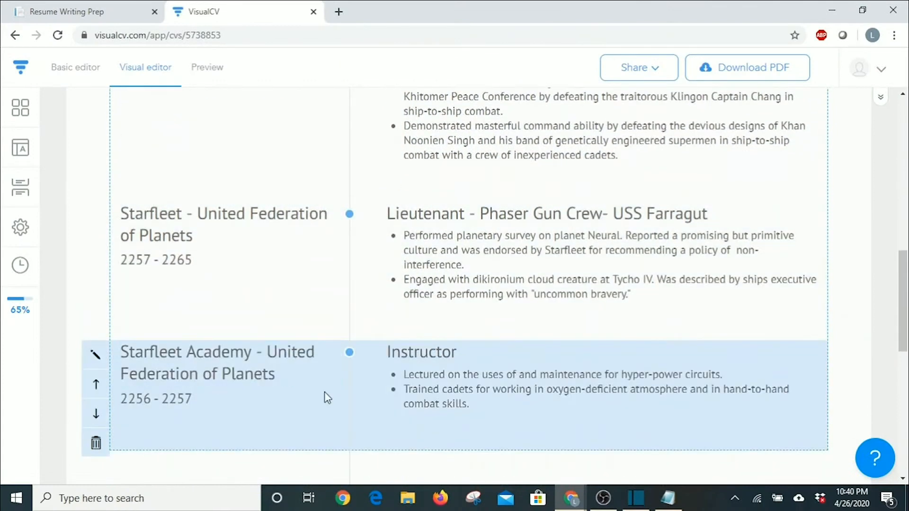
{"action": "scroll", "coordinate": [325, 391], "scroll_direction": "up", "scroll_amount": 3}
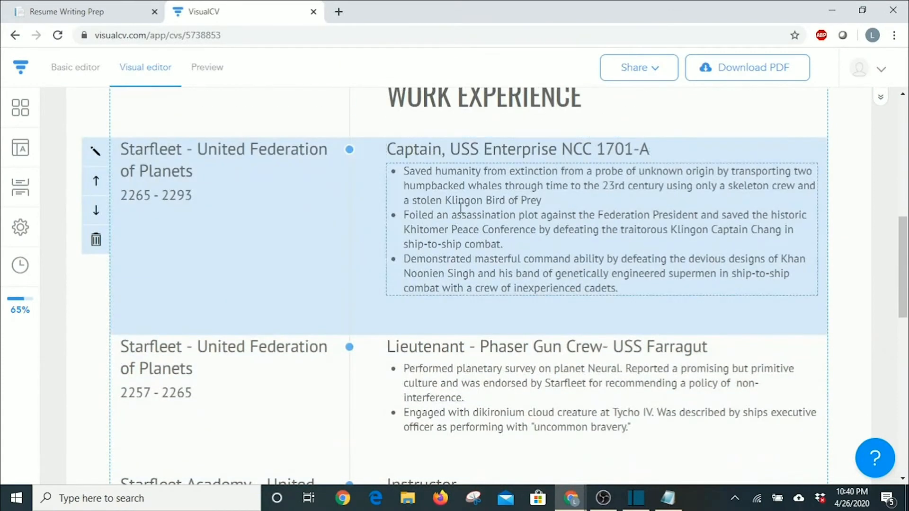
{"action": "scroll", "coordinate": [417, 195], "scroll_direction": "down", "scroll_amount": 3}
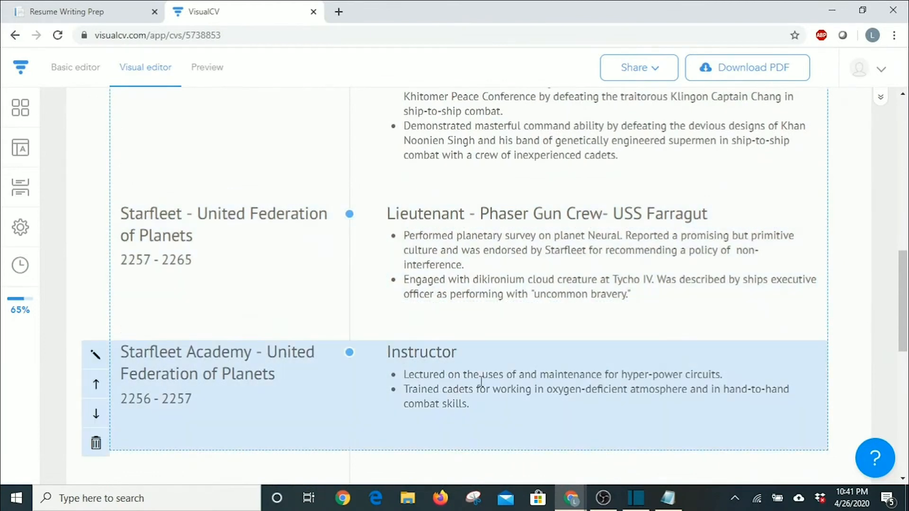
{"action": "scroll", "coordinate": [436, 374], "scroll_direction": "up", "scroll_amount": 3}
{"action": "scroll", "coordinate": [437, 369], "scroll_direction": "up", "scroll_amount": 6}
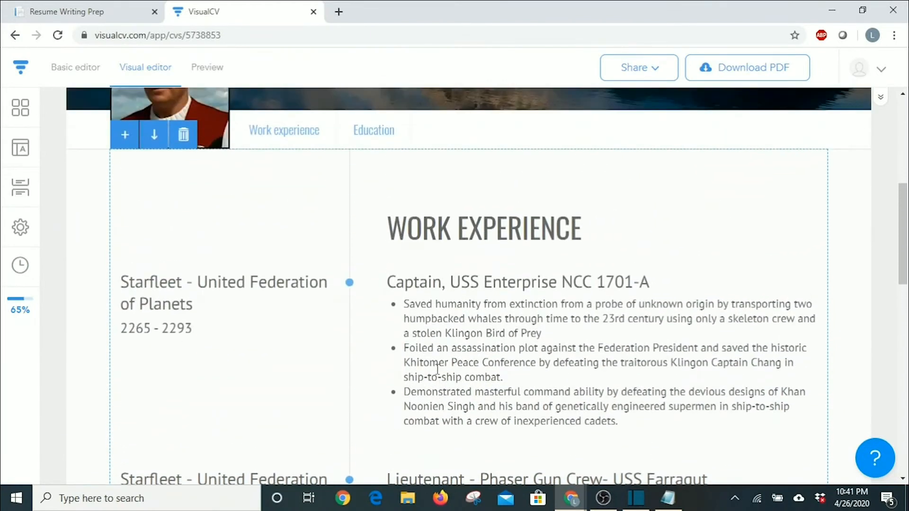
{"action": "scroll", "coordinate": [437, 370], "scroll_direction": "up", "scroll_amount": 3}
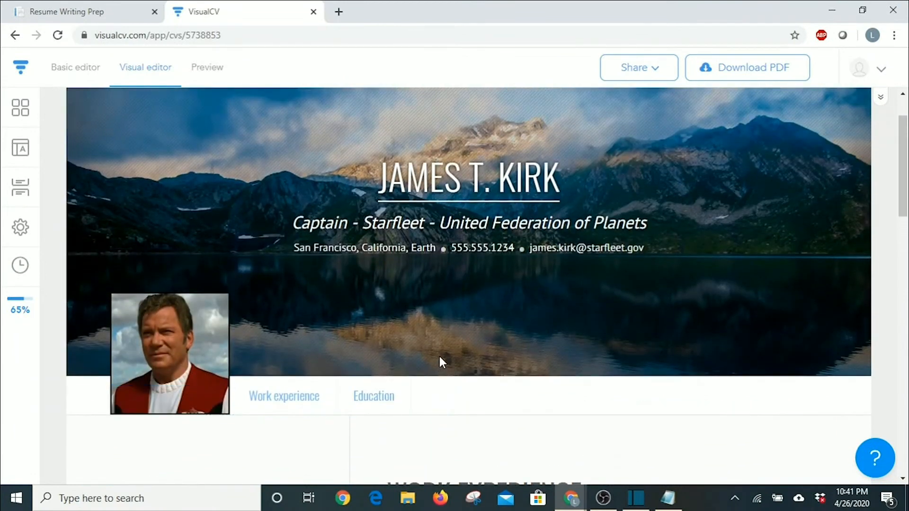
In the first Education entry, enter degree 'Ensign' and school 'Starfleet Academy - San Francisco, California'.
{"action": "mouse_move", "coordinate": [180, 214]}
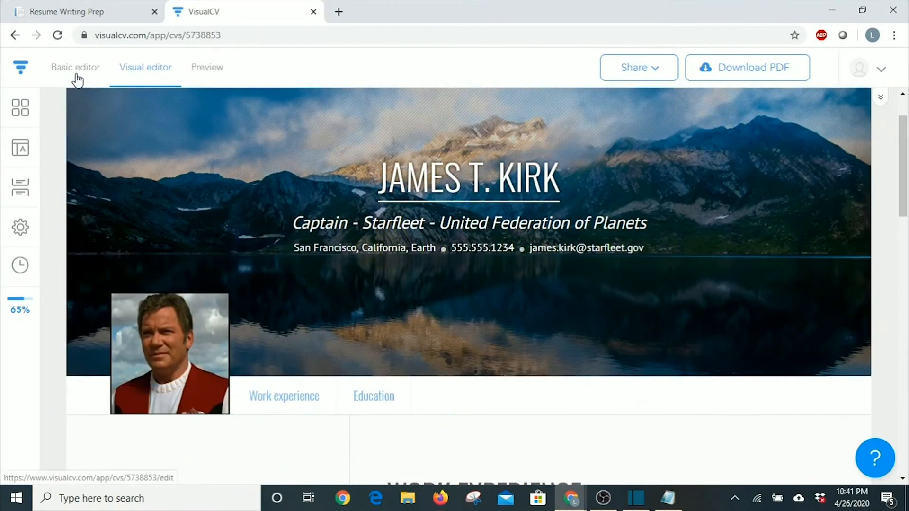
{"action": "left_click", "coordinate": [74, 68]}
{"action": "scroll", "coordinate": [362, 258], "scroll_direction": "down", "scroll_amount": 5}
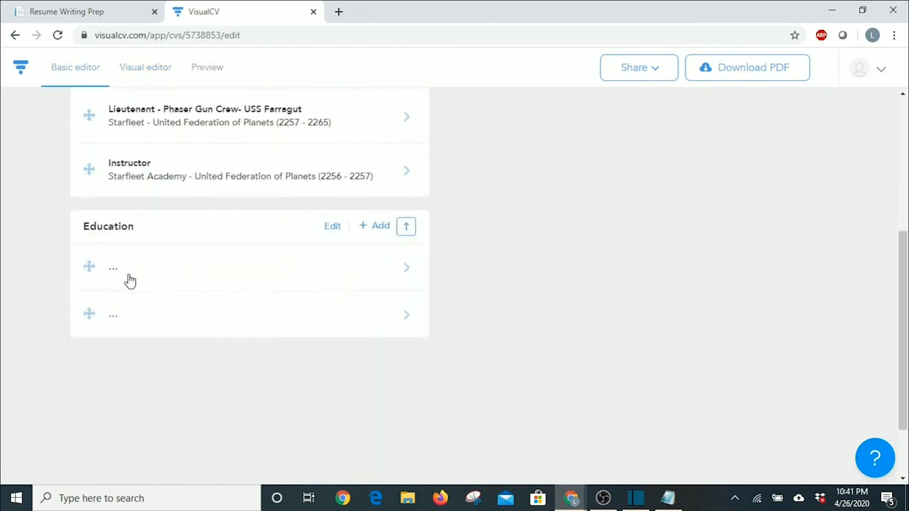
{"action": "left_click", "coordinate": [415, 270]}
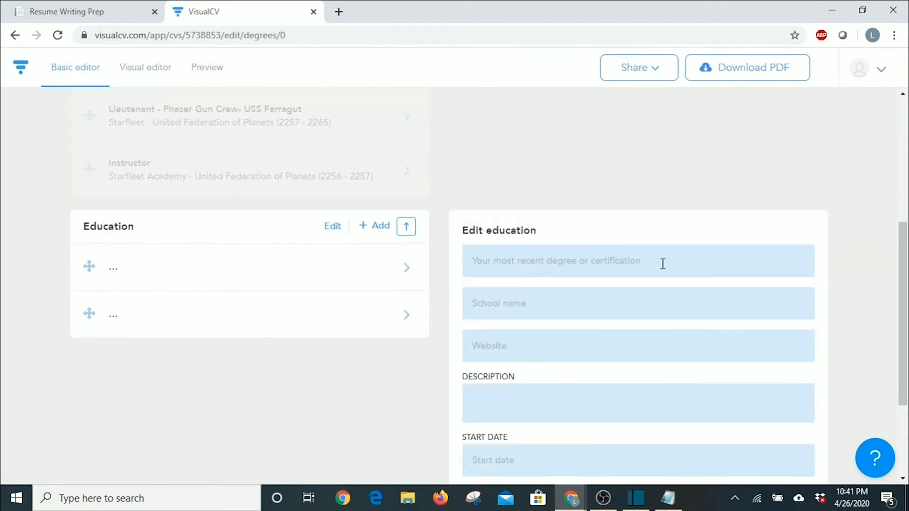
{"action": "scroll", "coordinate": [624, 288], "scroll_direction": "down", "scroll_amount": 1}
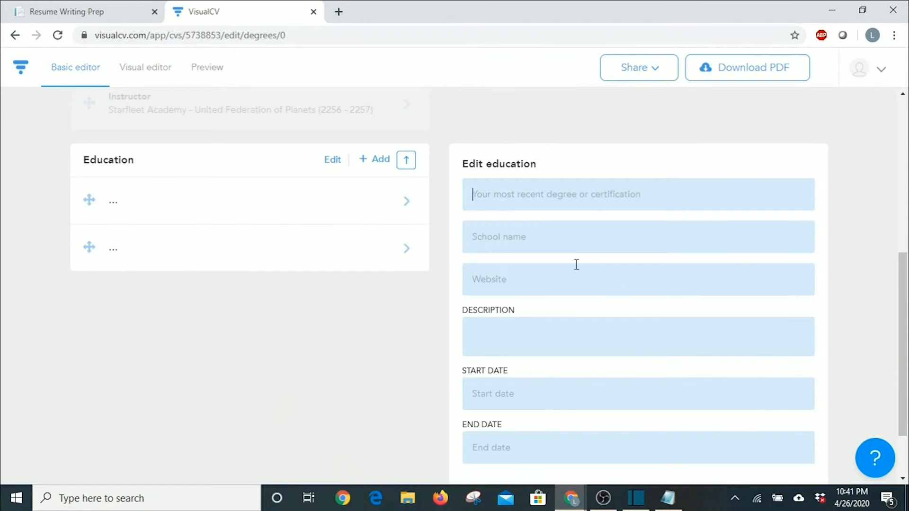
{"action": "type", "text": "Ensign"}
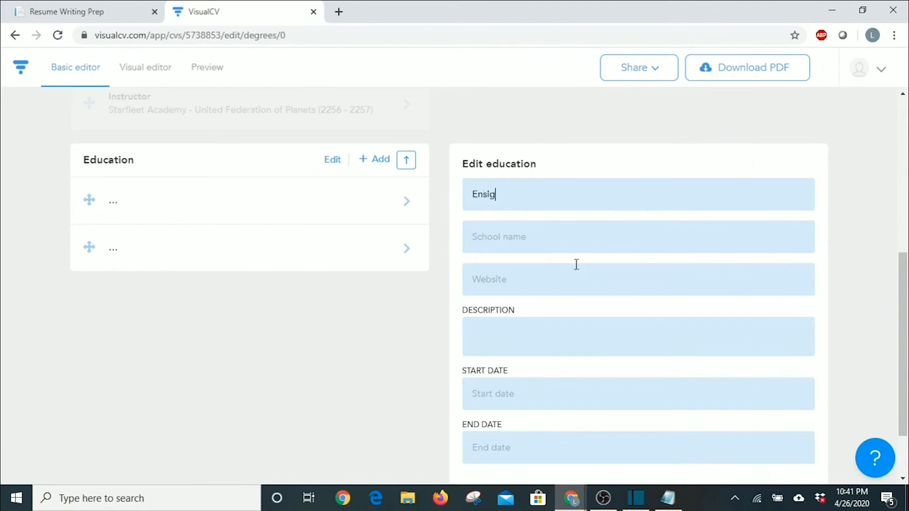
{"action": "left_click", "coordinate": [576, 241]}
{"action": "type", "text": "Starfleet Academy - San Francisco, California"}
Add the three achievement lines, set dates 2252–2256, and save the education entry.
{"action": "left_click", "coordinate": [563, 329]}
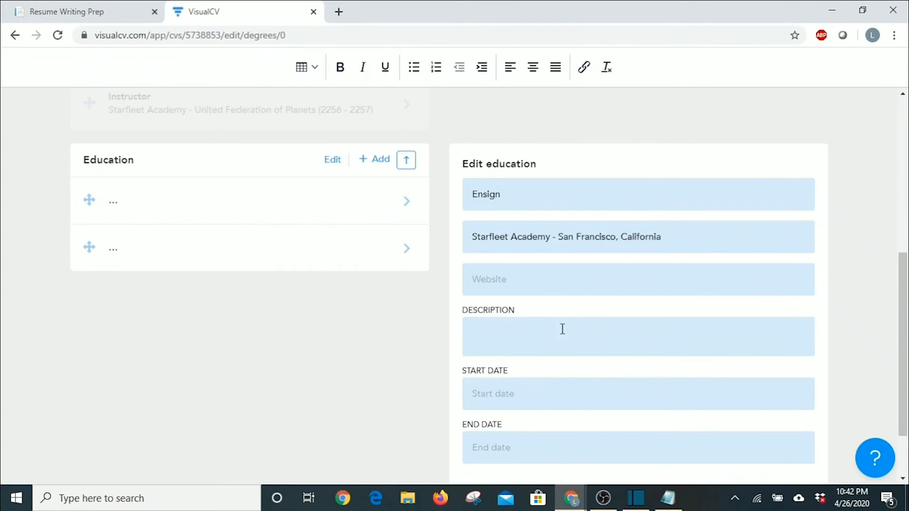
{"action": "type", "text": "Command Training Program Commendation of Original Thinking Awarded the Palm Leaf of Axanar Peace Mission"}
{"action": "key", "text": "Tab"}
{"action": "scroll", "coordinate": [520, 369], "scroll_direction": "down", "scroll_amount": 2}
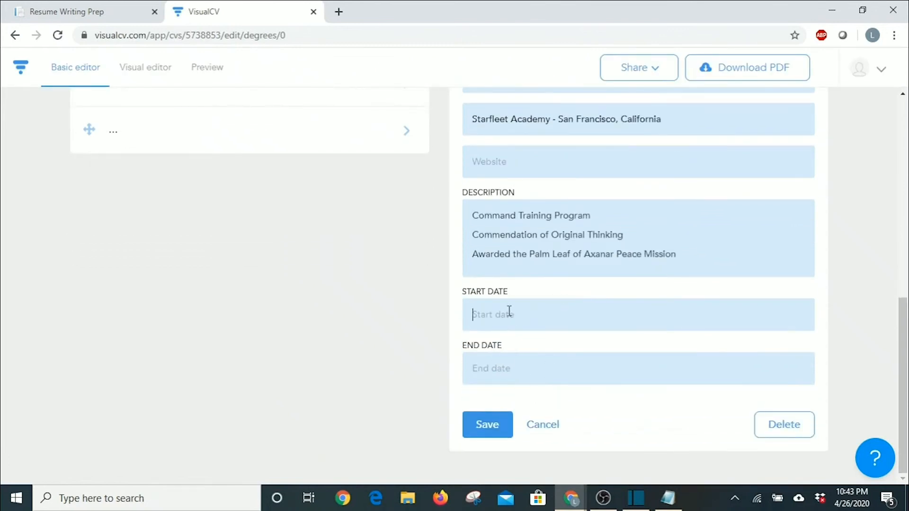
{"action": "type", "text": "2252"}
{"action": "key", "text": "Tab"}
{"action": "type", "text": "2256"}
{"action": "left_click", "coordinate": [488, 426]}
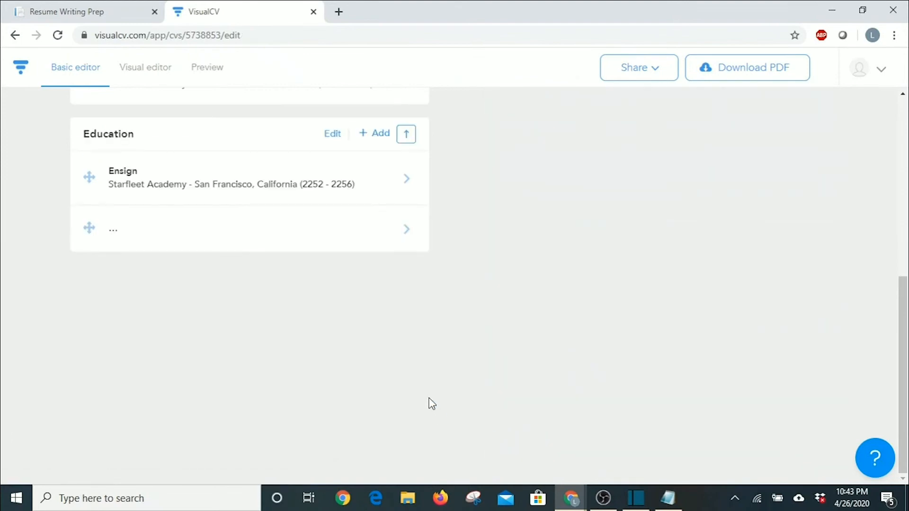
{"action": "left_click", "coordinate": [124, 71]}
{"action": "scroll", "coordinate": [524, 303], "scroll_direction": "down", "scroll_amount": 5}
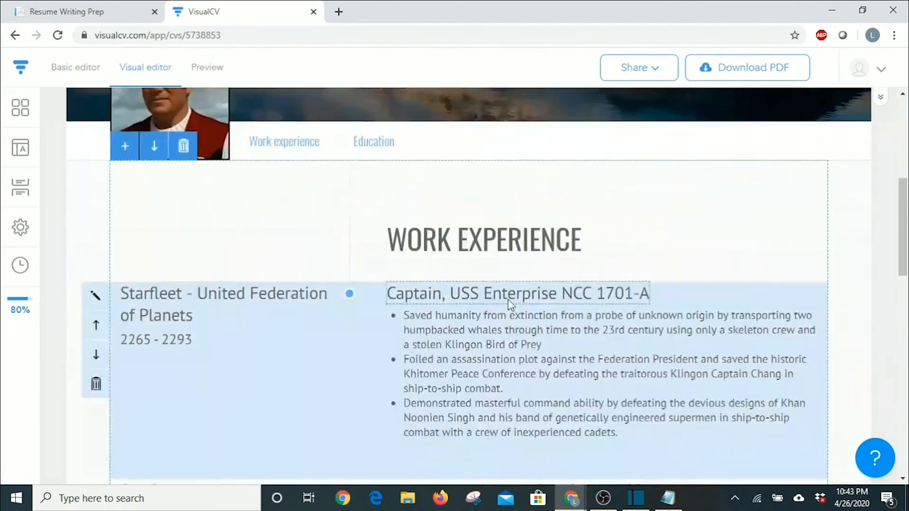
{"action": "scroll", "coordinate": [510, 303], "scroll_direction": "down", "scroll_amount": 12}
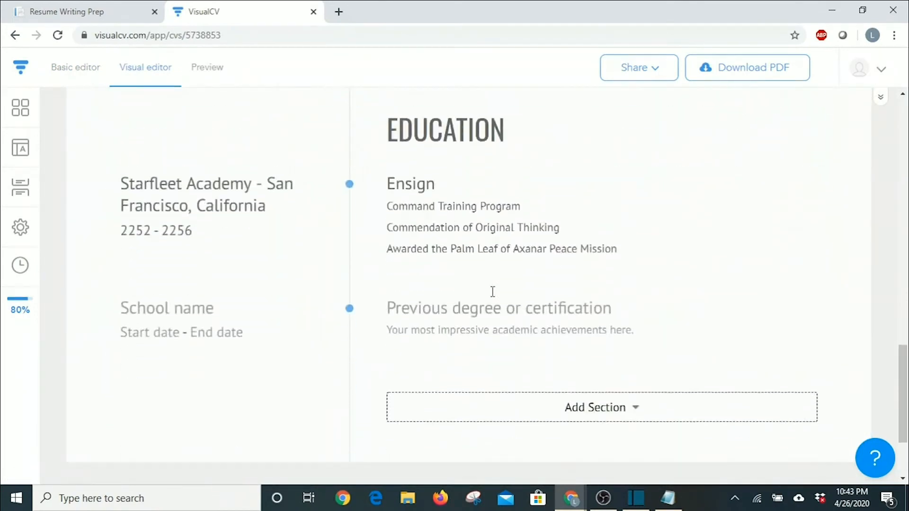
{"action": "scroll", "coordinate": [493, 291], "scroll_direction": "up", "scroll_amount": 1}
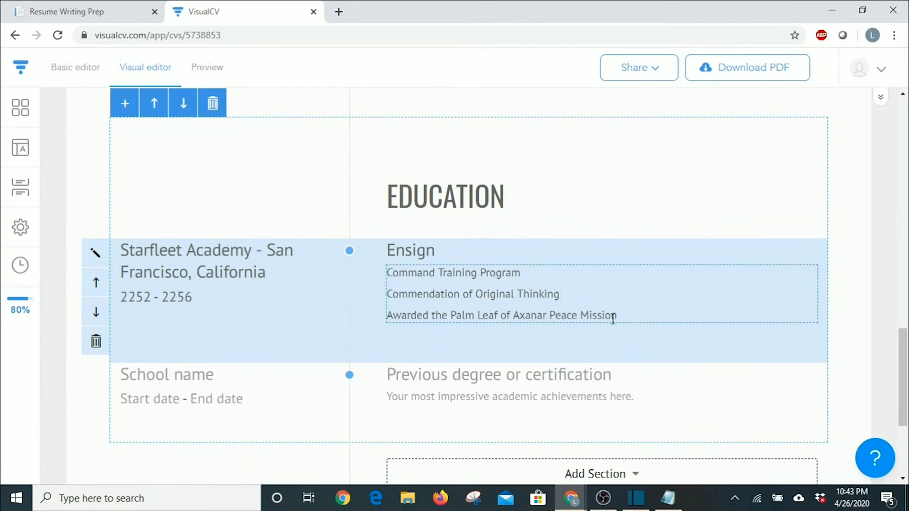
{"action": "scroll", "coordinate": [246, 236], "scroll_direction": "up", "scroll_amount": 2}
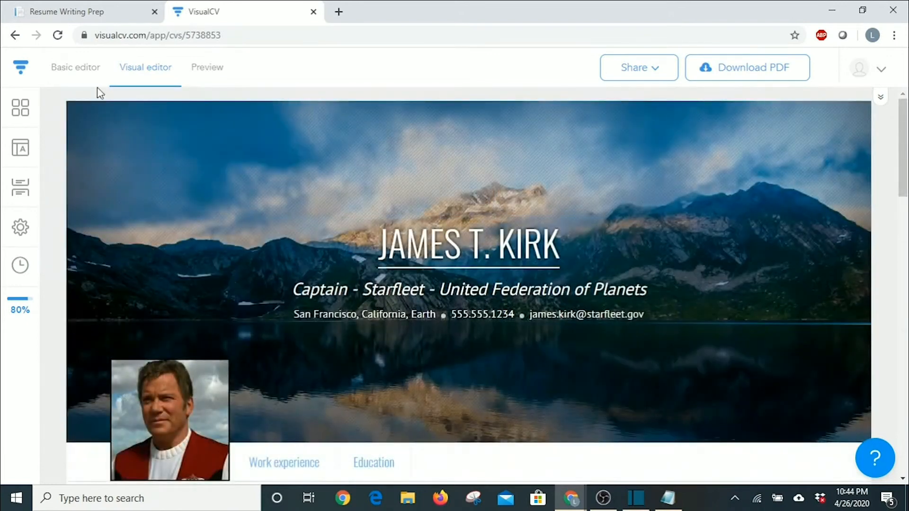
{"action": "left_click", "coordinate": [80, 70]}
{"action": "scroll", "coordinate": [297, 267], "scroll_direction": "down", "scroll_amount": 5}
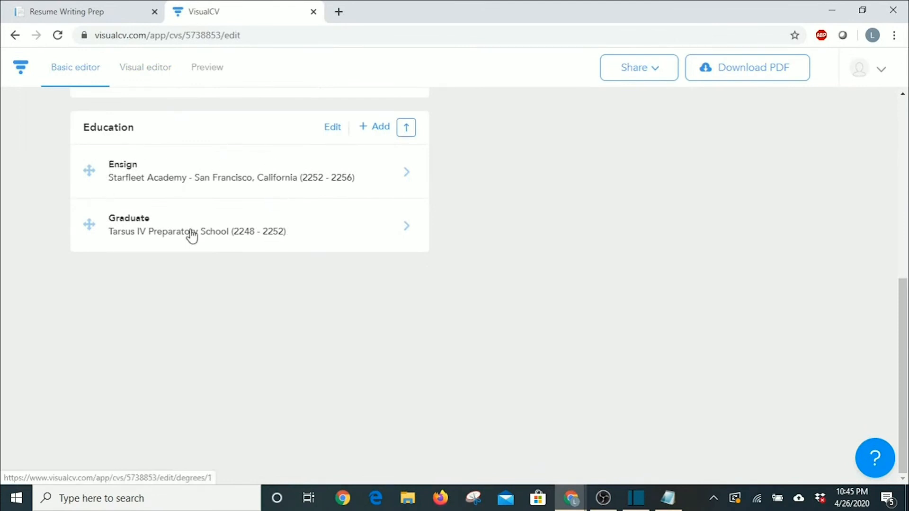
{"action": "scroll", "coordinate": [240, 287], "scroll_direction": "up", "scroll_amount": 2}
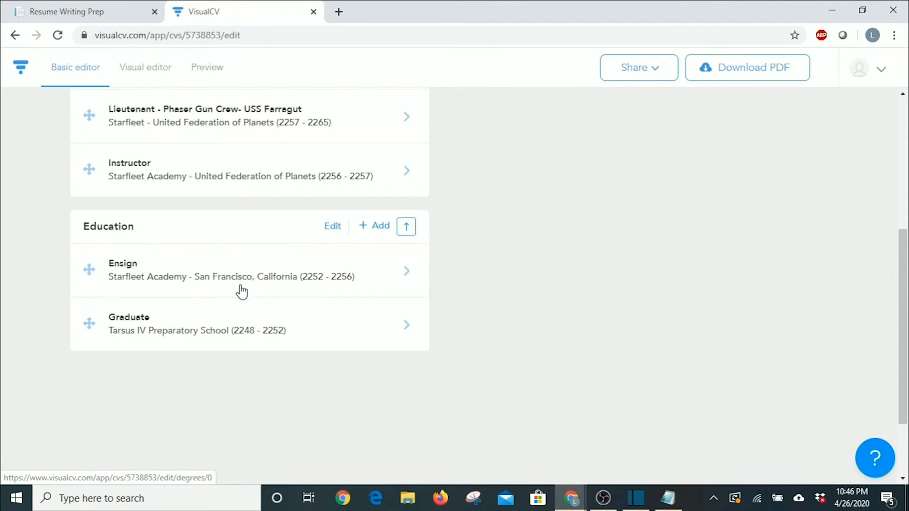
{"action": "scroll", "coordinate": [242, 289], "scroll_direction": "up", "scroll_amount": 5}
{"action": "scroll", "coordinate": [240, 289], "scroll_direction": "down", "scroll_amount": 7}
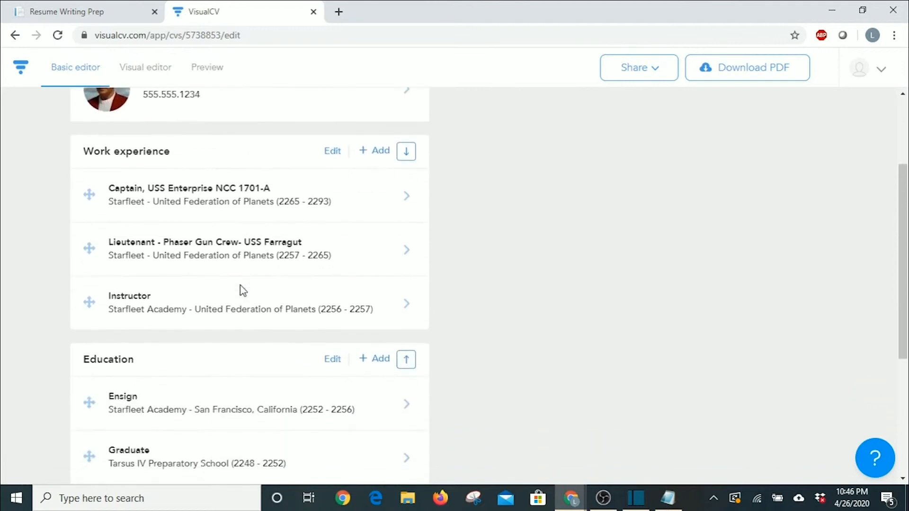
{"action": "scroll", "coordinate": [240, 290], "scroll_direction": "up", "scroll_amount": 4}
{"action": "scroll", "coordinate": [238, 300], "scroll_direction": "up", "scroll_amount": 3}
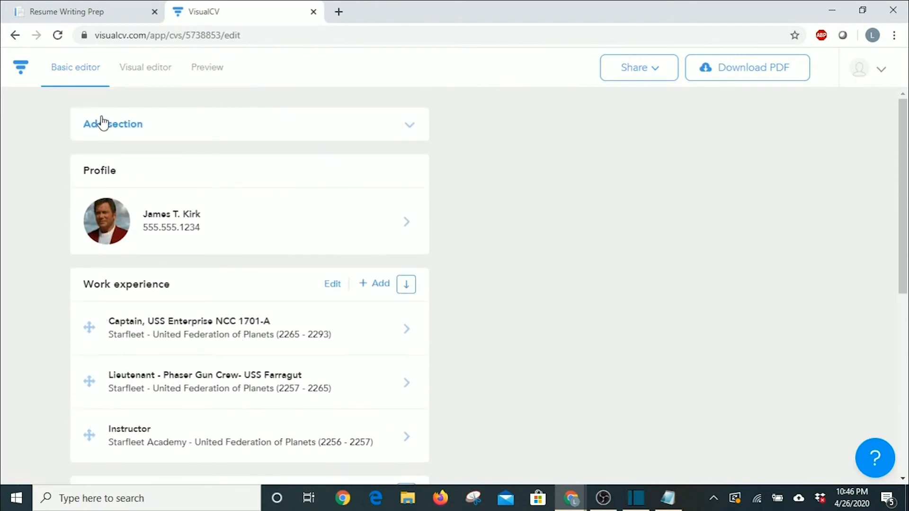
{"action": "left_click", "coordinate": [410, 126]}
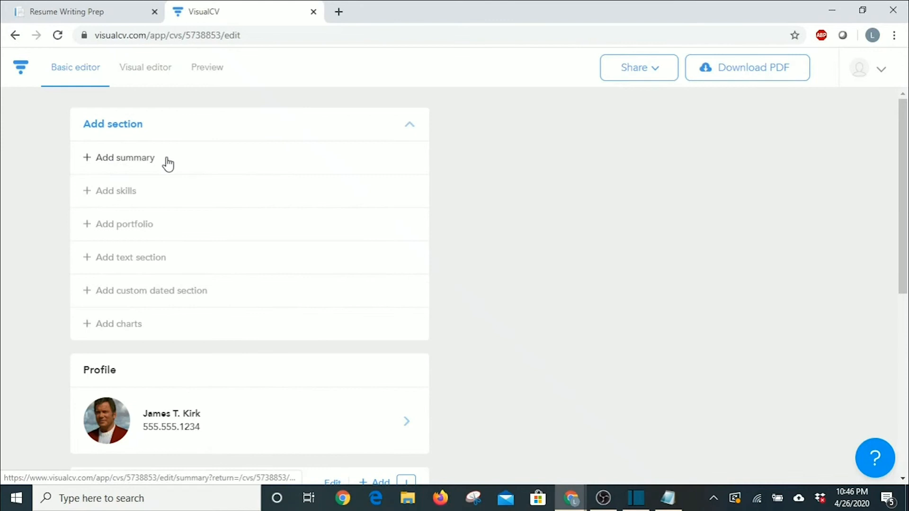
{"action": "left_click", "coordinate": [100, 191]}
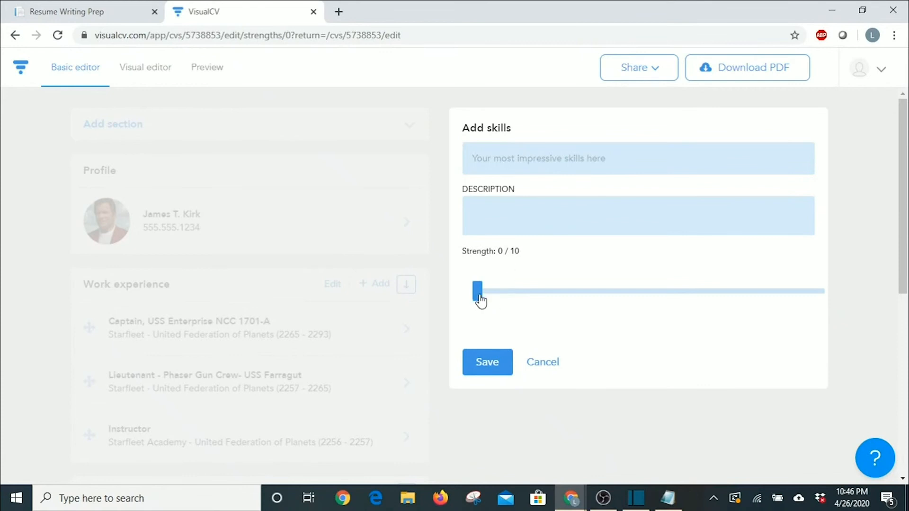
{"action": "left_click_drag", "start_coordinate": [480, 297], "coordinate": [477, 265]}
{"action": "left_click", "coordinate": [542, 370]}
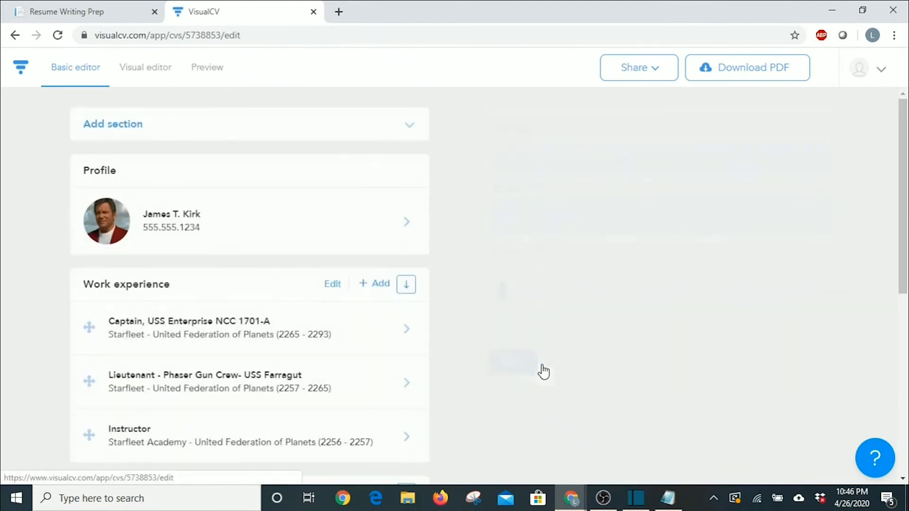
{"action": "left_click", "coordinate": [410, 129]}
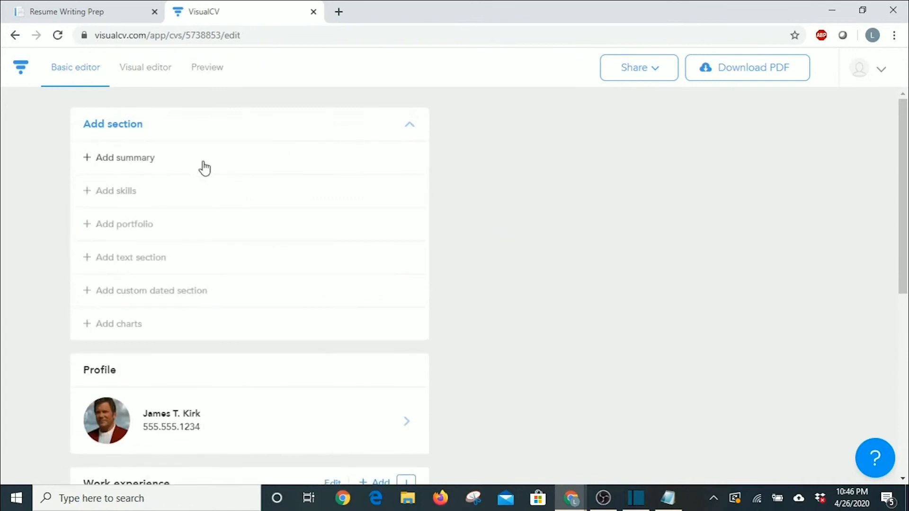
{"action": "left_click", "coordinate": [130, 229]}
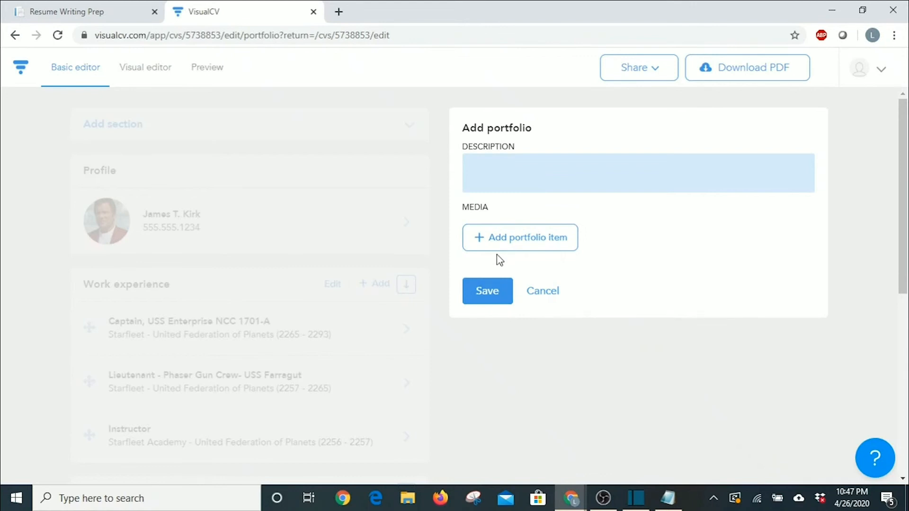
{"action": "left_click", "coordinate": [541, 296]}
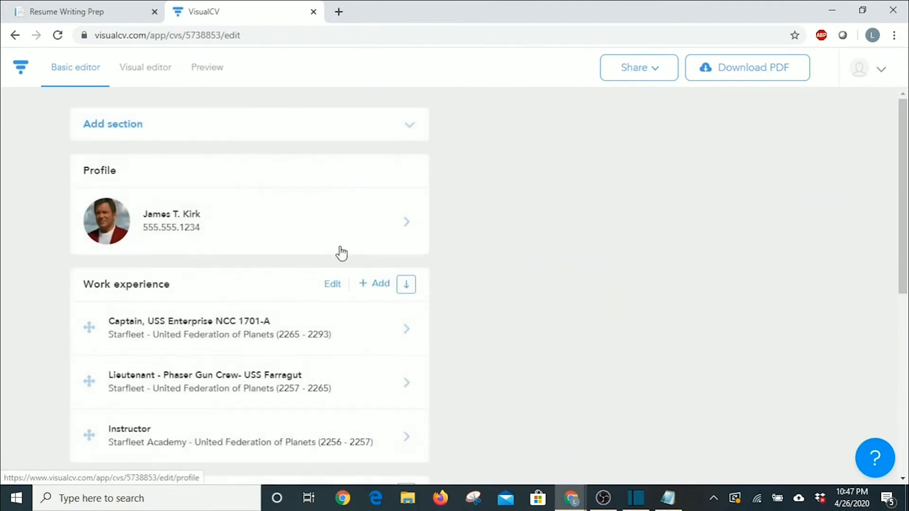
Add a Charts section and set its chart type to Bar.
{"action": "left_click", "coordinate": [293, 123]}
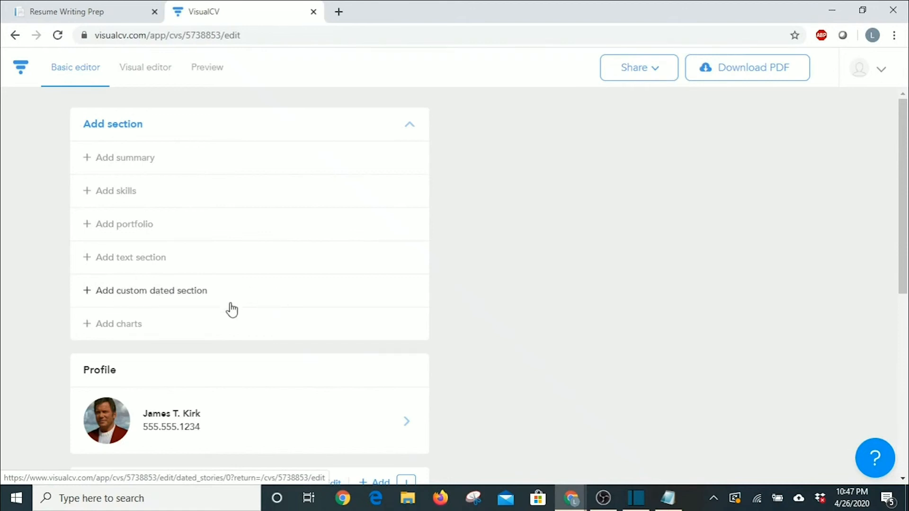
{"action": "left_click", "coordinate": [117, 336]}
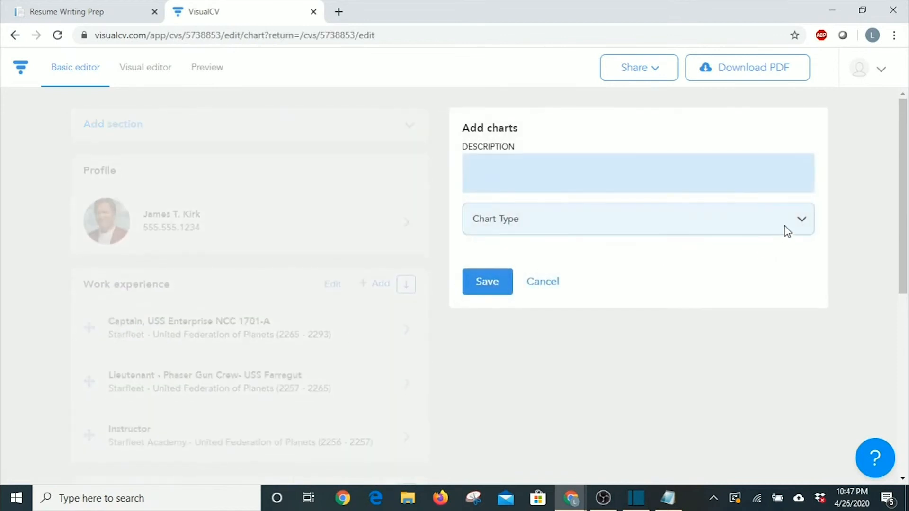
{"action": "left_click", "coordinate": [801, 223]}
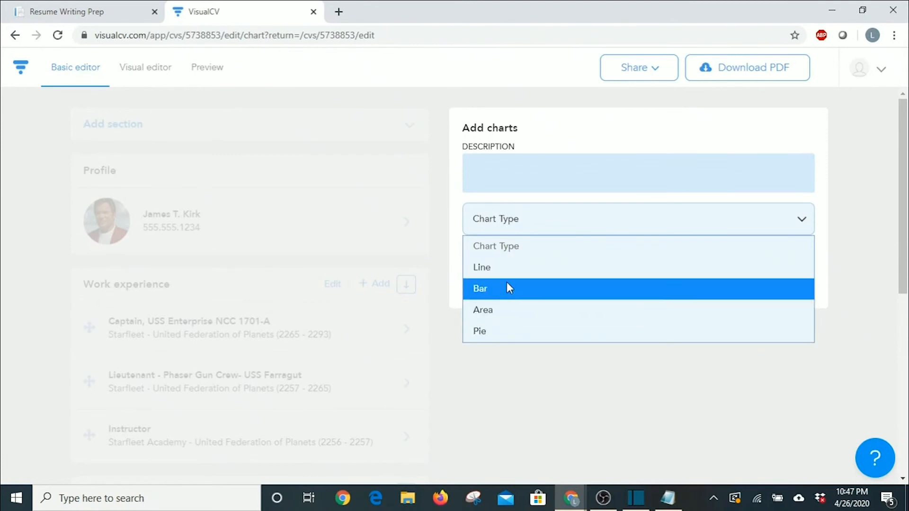
{"action": "left_click", "coordinate": [801, 223]}
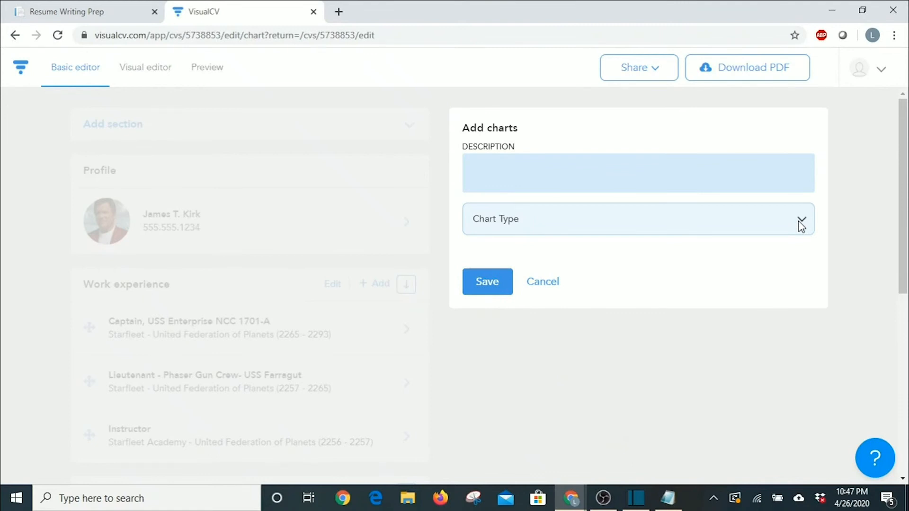
{"action": "left_click", "coordinate": [801, 226]}
{"action": "left_click", "coordinate": [645, 286]}
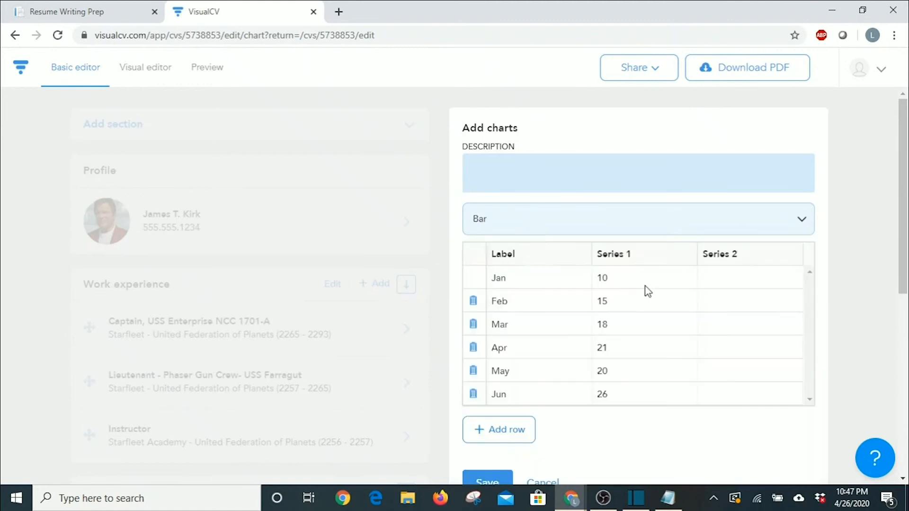
Check the Jan–Jun sample values, leaving Series 2 empty, and save the bar chart.
{"action": "scroll", "coordinate": [530, 308], "scroll_direction": "down", "scroll_amount": 2}
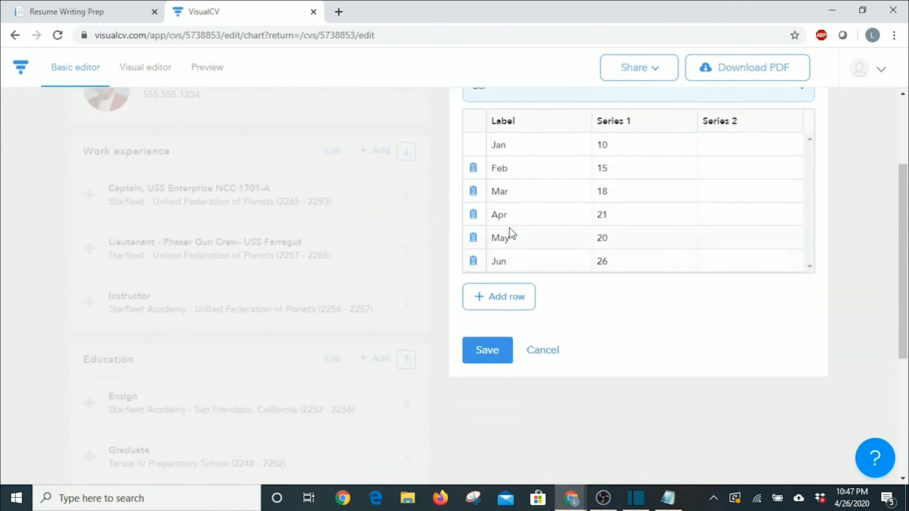
{"action": "scroll", "coordinate": [510, 229], "scroll_direction": "up", "scroll_amount": 2}
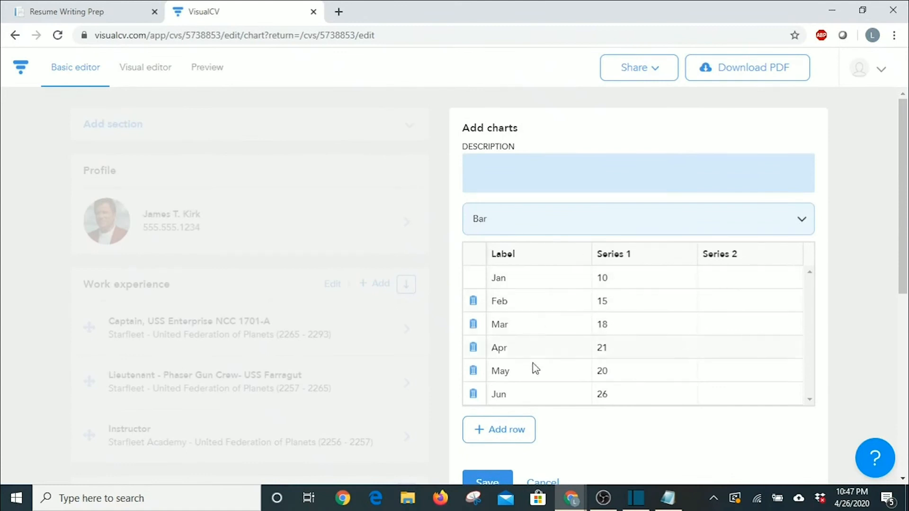
{"action": "left_click", "coordinate": [743, 282]}
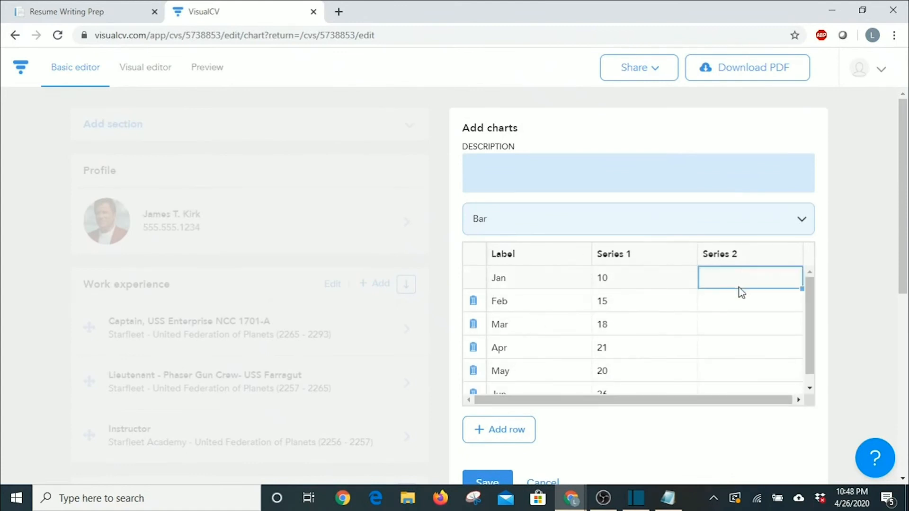
{"action": "left_click", "coordinate": [741, 303]}
{"action": "left_click", "coordinate": [738, 342]}
{"action": "left_click", "coordinate": [741, 374]}
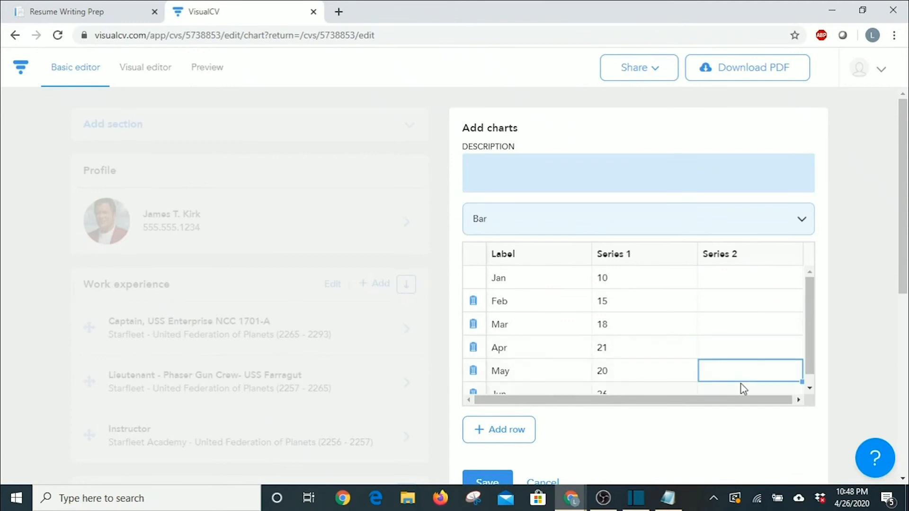
{"action": "left_click_drag", "start_coordinate": [810, 327], "coordinate": [810, 349]}
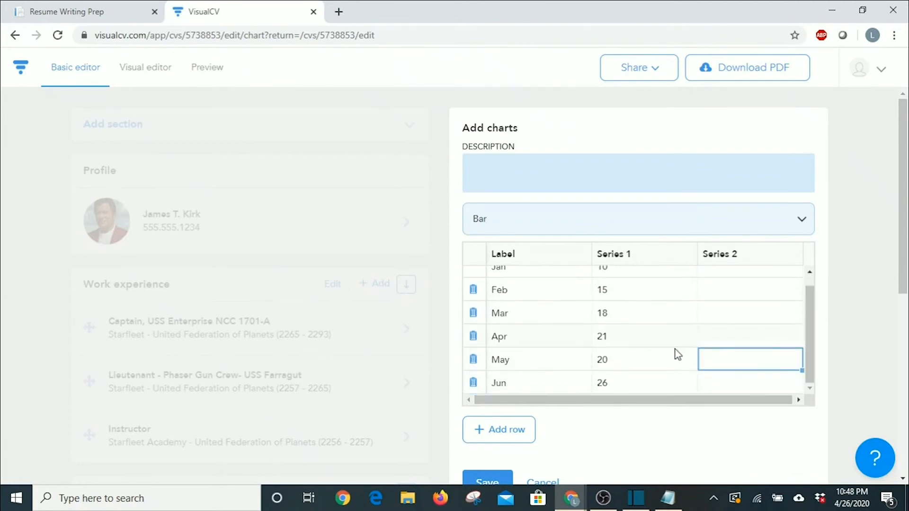
{"action": "scroll", "coordinate": [618, 348], "scroll_direction": "down", "scroll_amount": 3}
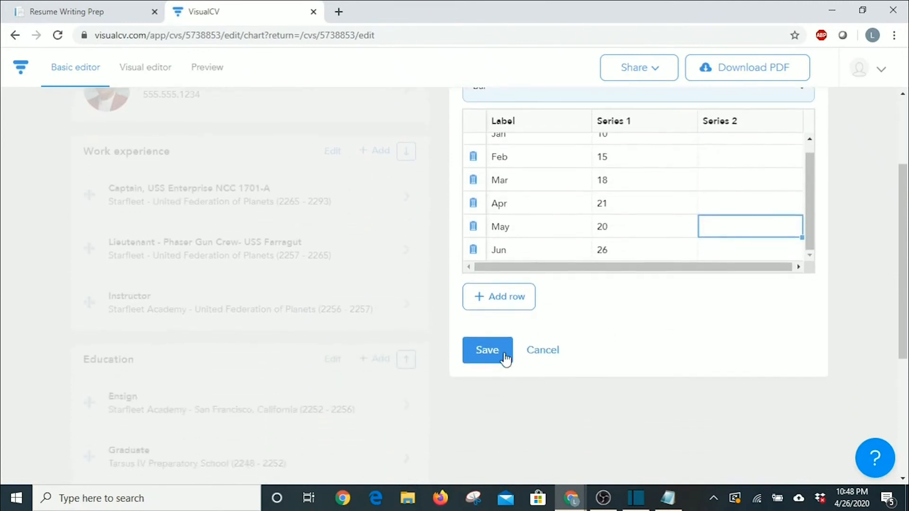
{"action": "left_click", "coordinate": [487, 352]}
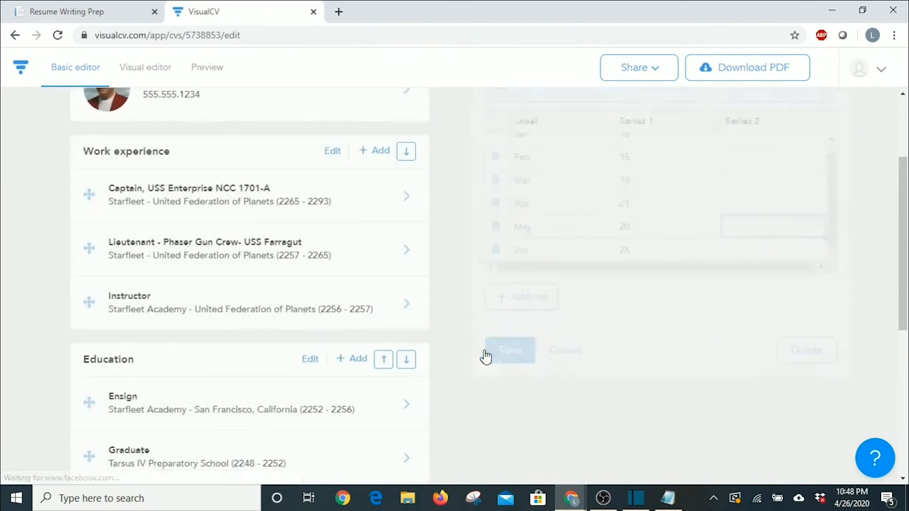
{"action": "scroll", "coordinate": [240, 260], "scroll_direction": "down", "scroll_amount": 6}
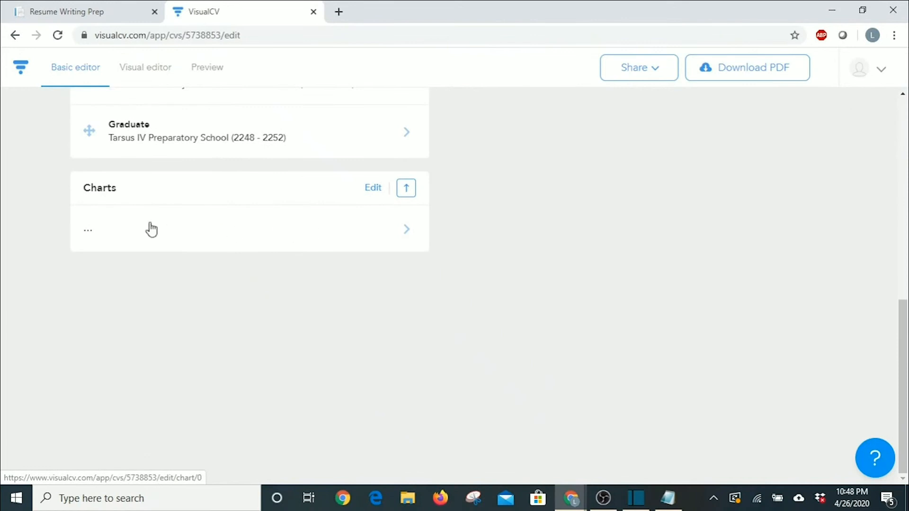
{"action": "left_click", "coordinate": [138, 78]}
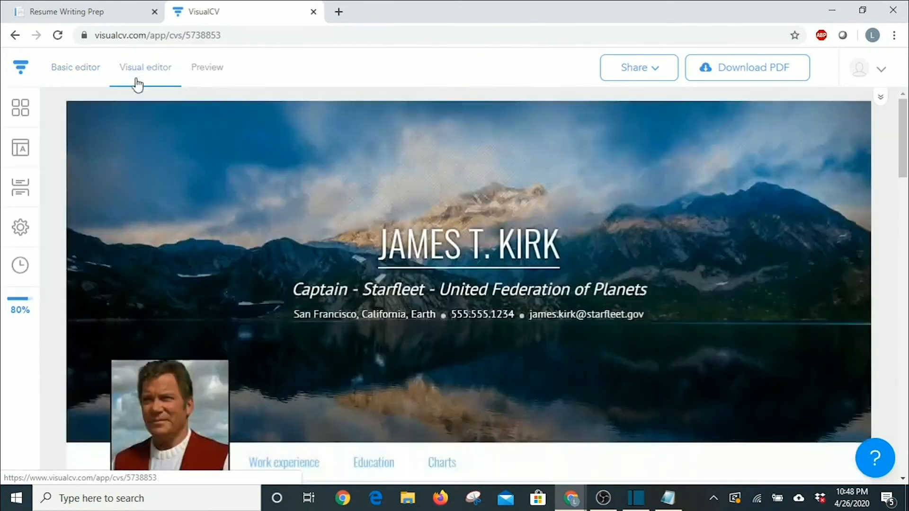
{"action": "scroll", "coordinate": [308, 255], "scroll_direction": "down", "scroll_amount": 7}
{"action": "scroll", "coordinate": [293, 246], "scroll_direction": "down", "scroll_amount": 15}
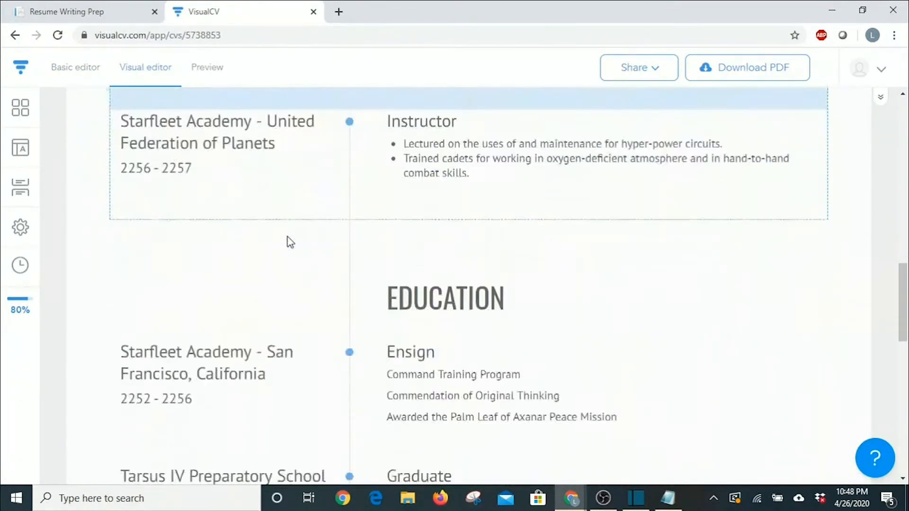
{"action": "scroll", "coordinate": [286, 233], "scroll_direction": "down", "scroll_amount": 4}
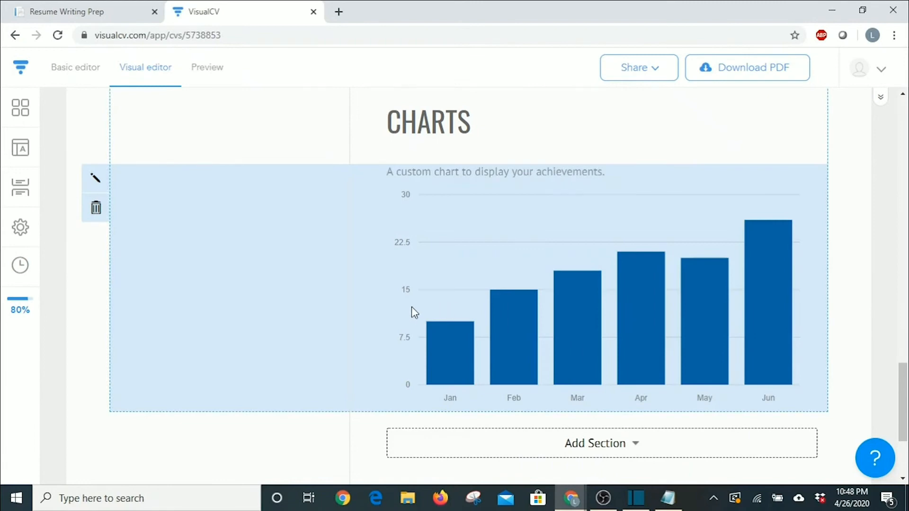
{"action": "scroll", "coordinate": [511, 360], "scroll_direction": "up", "scroll_amount": 20}
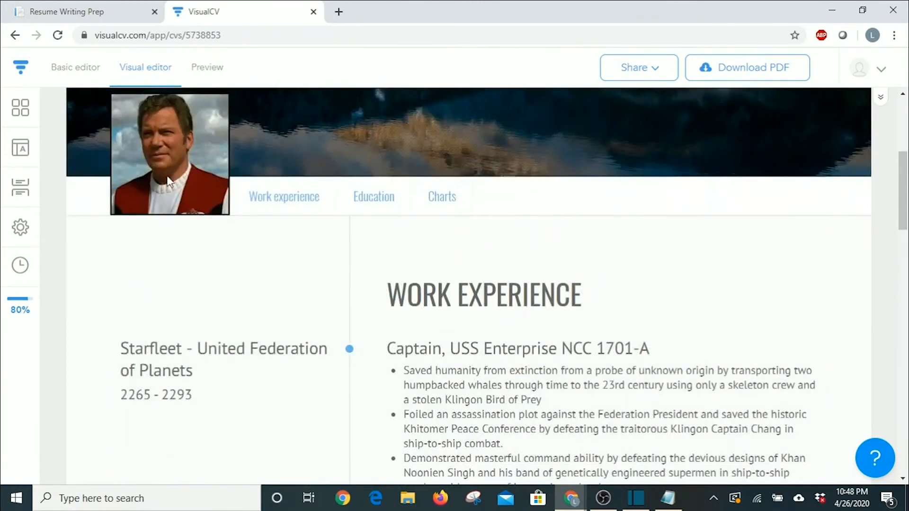
{"action": "left_click", "coordinate": [84, 67]}
{"action": "scroll", "coordinate": [239, 238], "scroll_direction": "down", "scroll_amount": 10}
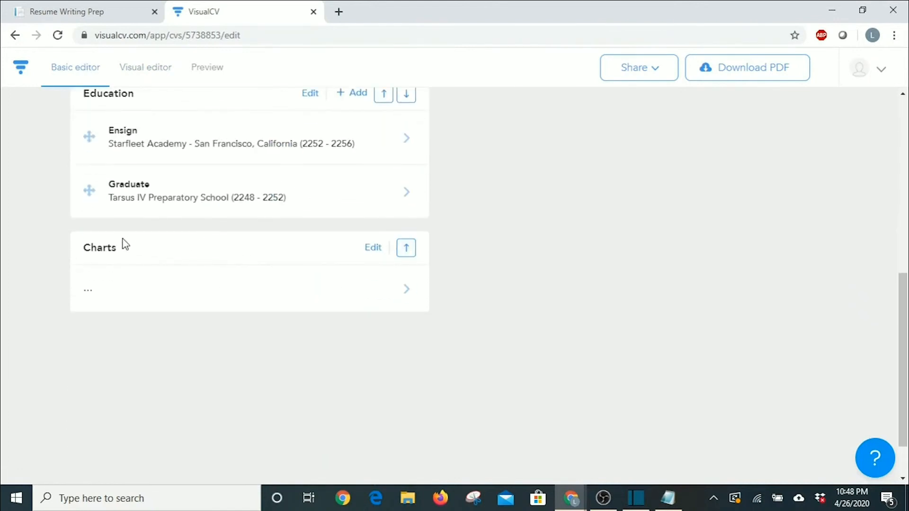
Delete the Charts section through its settings and confirm the permanent deletion.
{"action": "left_click", "coordinate": [379, 251]}
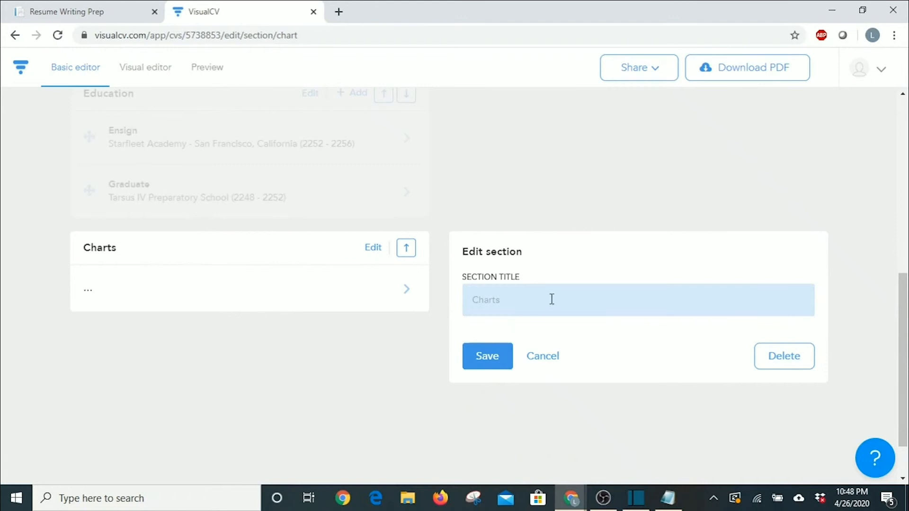
{"action": "left_click", "coordinate": [800, 372]}
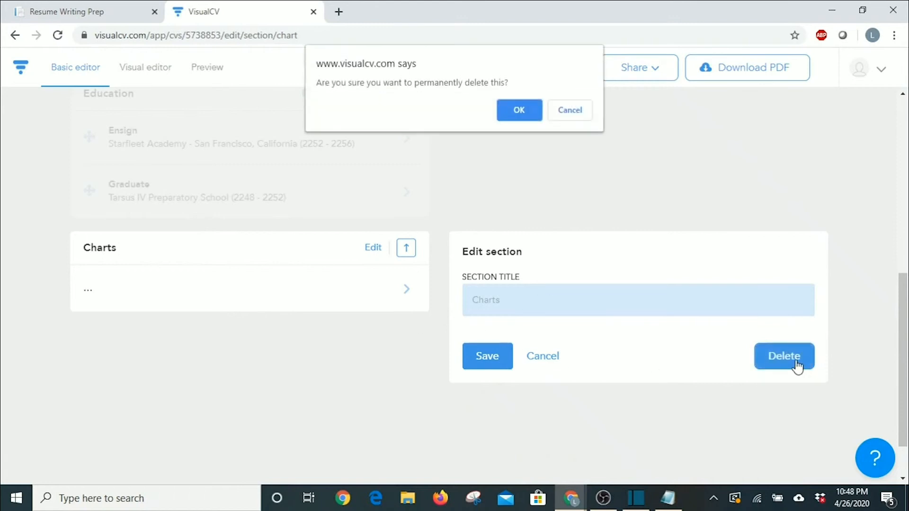
{"action": "left_click", "coordinate": [510, 109]}
{"action": "scroll", "coordinate": [230, 302], "scroll_direction": "up", "scroll_amount": 4}
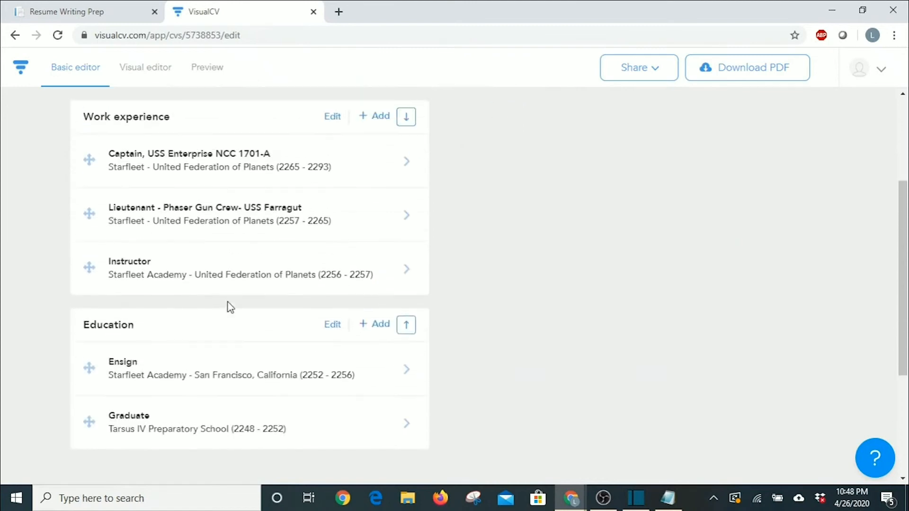
{"action": "scroll", "coordinate": [228, 302], "scroll_direction": "up", "scroll_amount": 3}
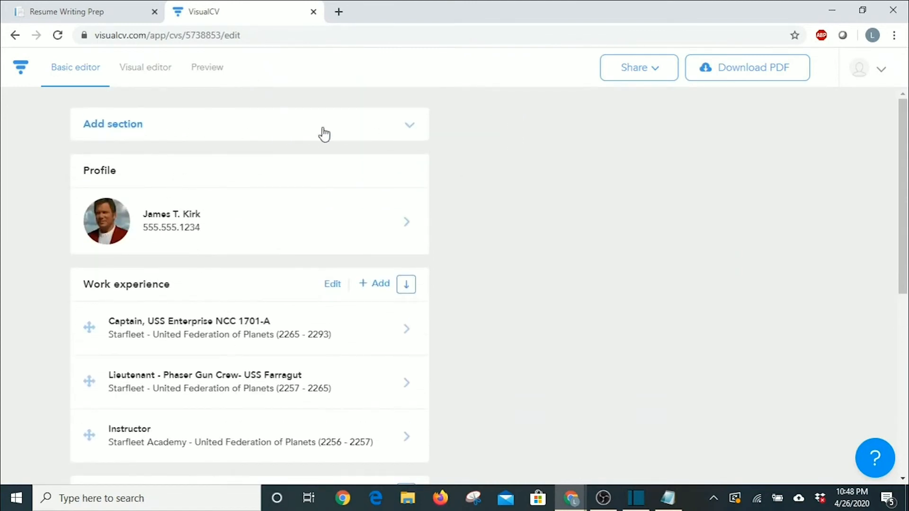
Add a Summary section with the pasted starship-captain paragraph and save it.
{"action": "left_click", "coordinate": [406, 127]}
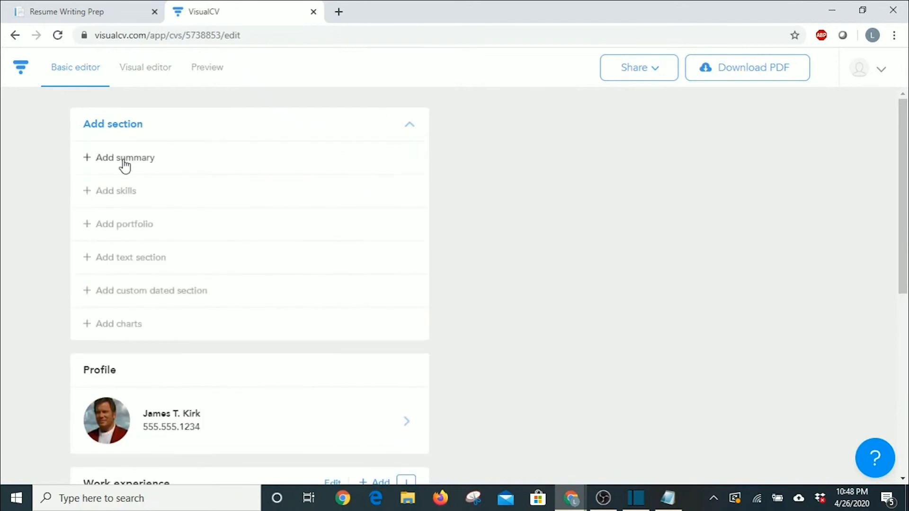
{"action": "left_click", "coordinate": [125, 163]}
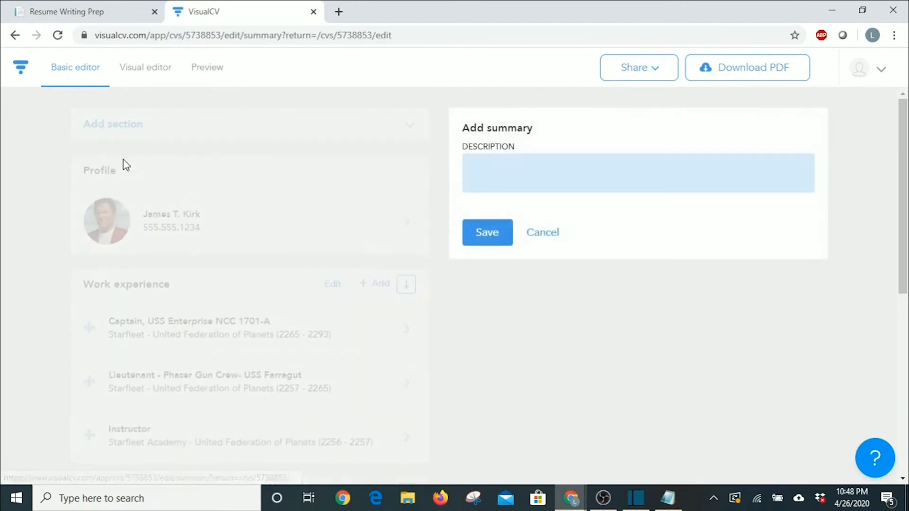
{"action": "left_click", "coordinate": [496, 169]}
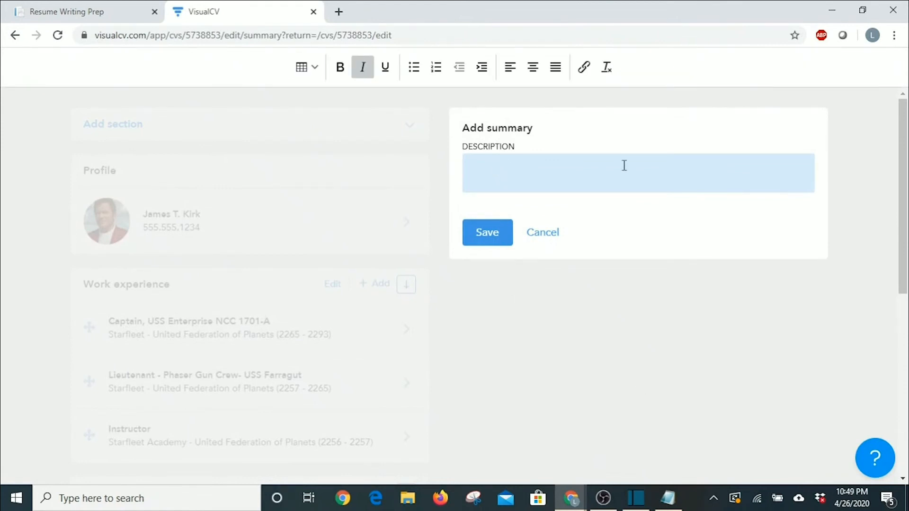
{"action": "type", "text": "Highly efficient results driven and capable starship captain with a proven ability to effectively develop, manage, and control a diverse crew from many different backgrounds Having a proven track record of quickly understanding a mission's vision, and objective and then communicating this to crew under my command. Enjoying challenging missions & able to work to an excellent standard under immense pressure whilst presenting a positive image to crew and alien races."}
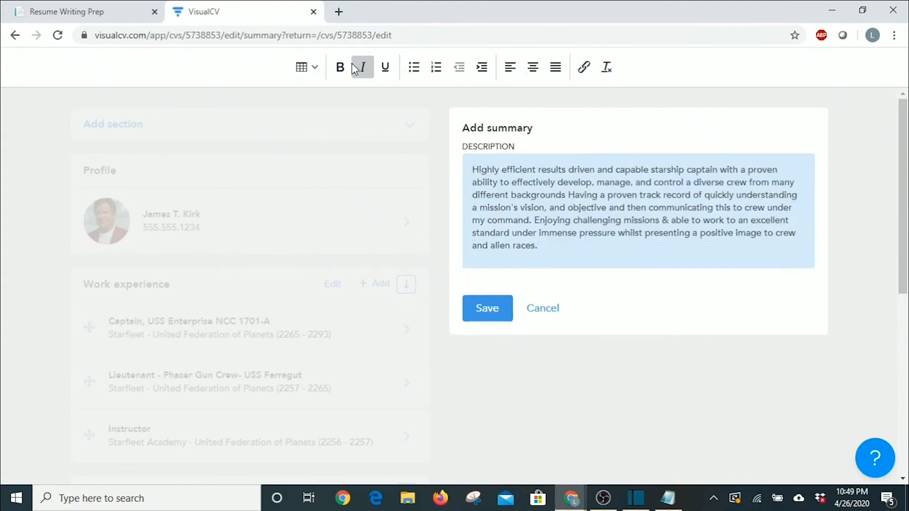
{"action": "left_click", "coordinate": [483, 314]}
{"action": "scroll", "coordinate": [188, 325], "scroll_direction": "down", "scroll_amount": 1}
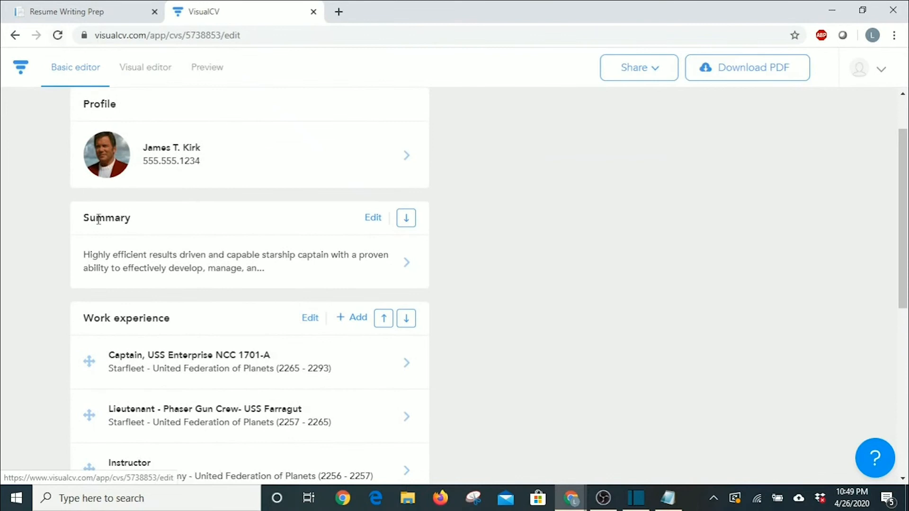
Review the new summary in the Visual editor.
{"action": "left_click", "coordinate": [142, 70]}
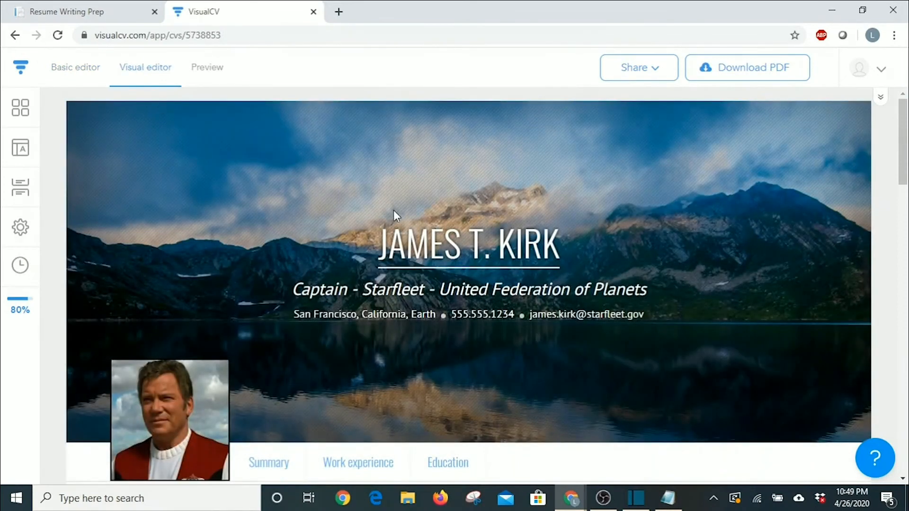
{"action": "scroll", "coordinate": [558, 305], "scroll_direction": "down", "scroll_amount": 5}
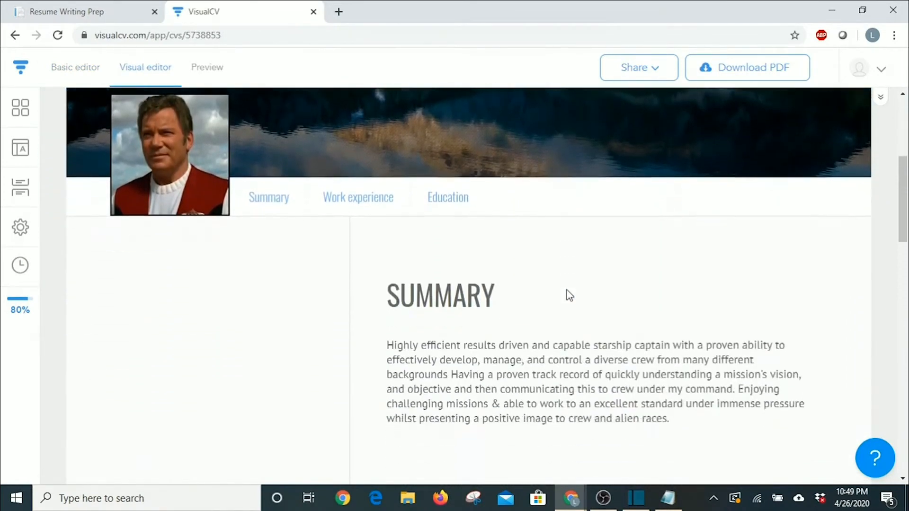
{"action": "scroll", "coordinate": [569, 296], "scroll_direction": "down", "scroll_amount": 2}
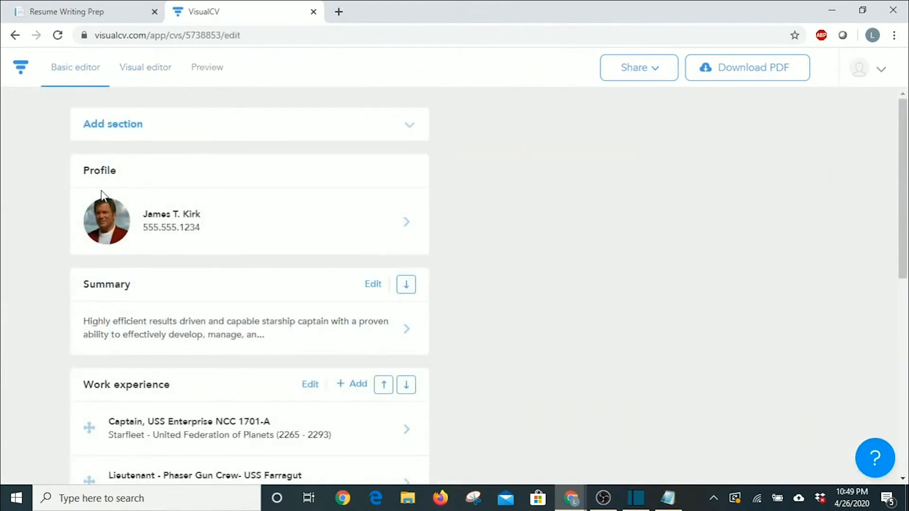
Add a new text section containing a one-row, three-column table.
{"action": "left_click", "coordinate": [411, 132]}
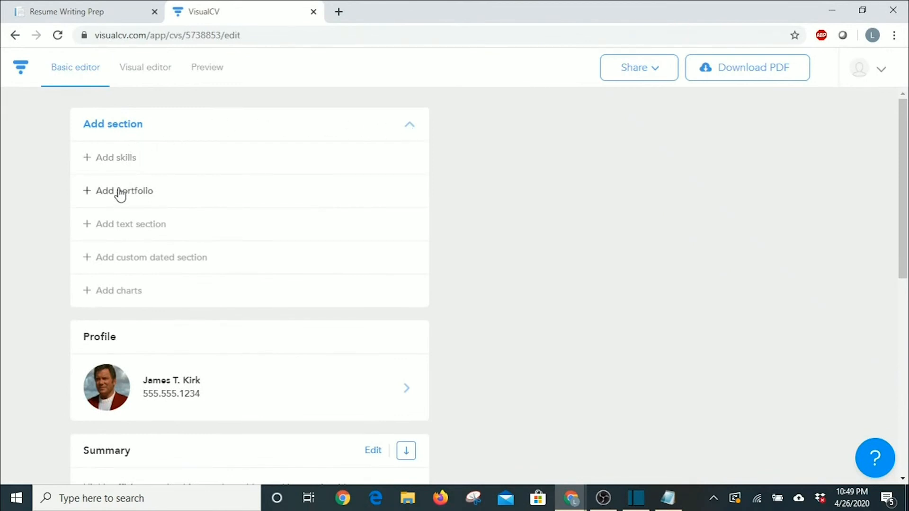
{"action": "left_click", "coordinate": [127, 227]}
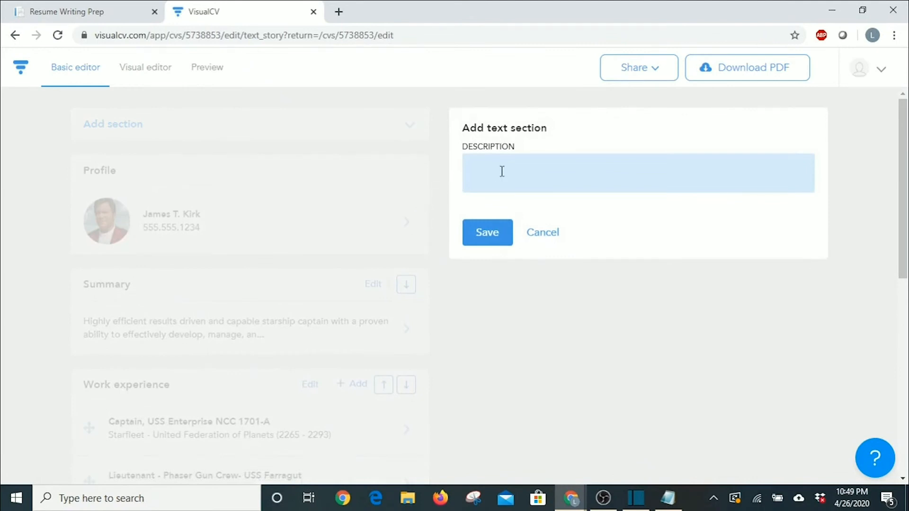
{"action": "left_click", "coordinate": [524, 166]}
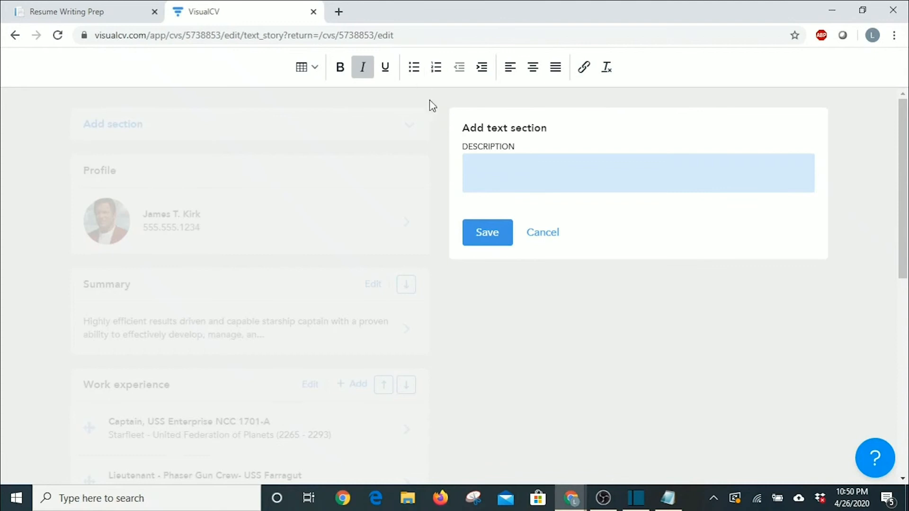
{"action": "left_click", "coordinate": [309, 67]}
{"action": "mouse_move", "coordinate": [312, 95]}
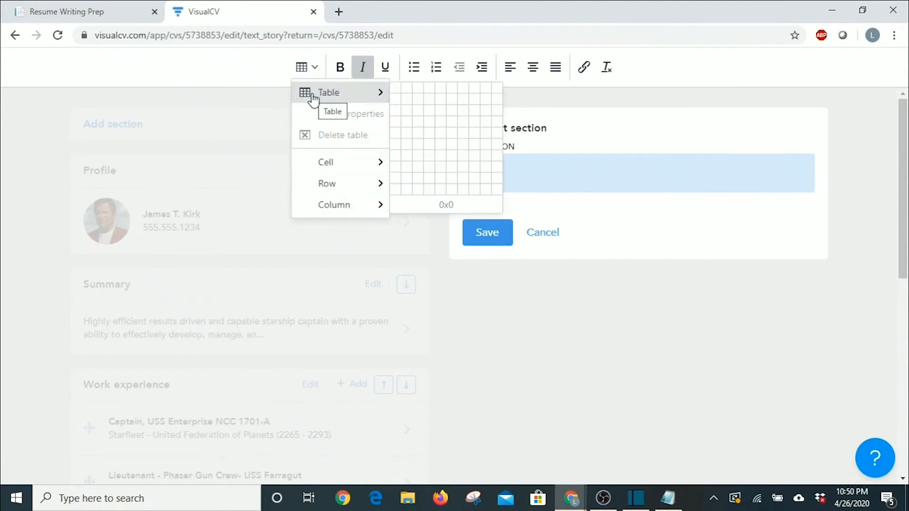
{"action": "left_click", "coordinate": [420, 96]}
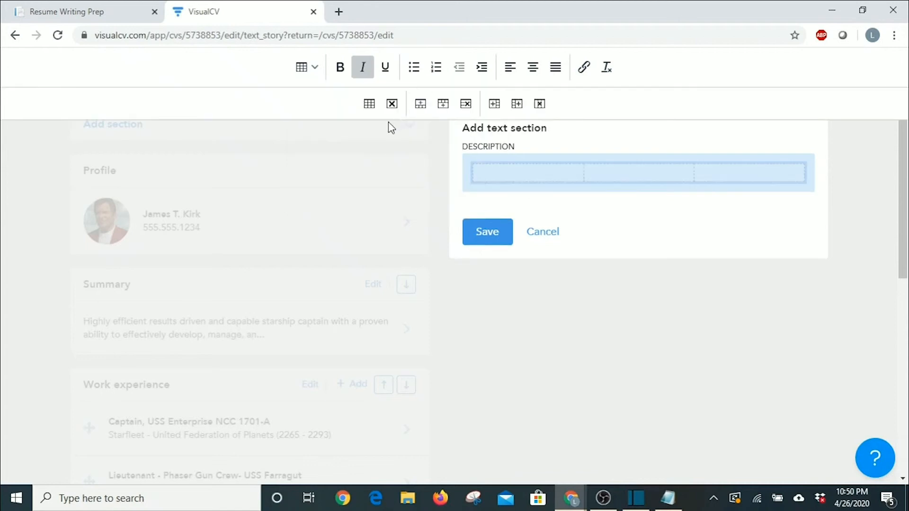
Fill the cells with bulleted Antiquing, Rock Climbing and Camping, then save the section.
{"action": "left_click", "coordinate": [413, 69]}
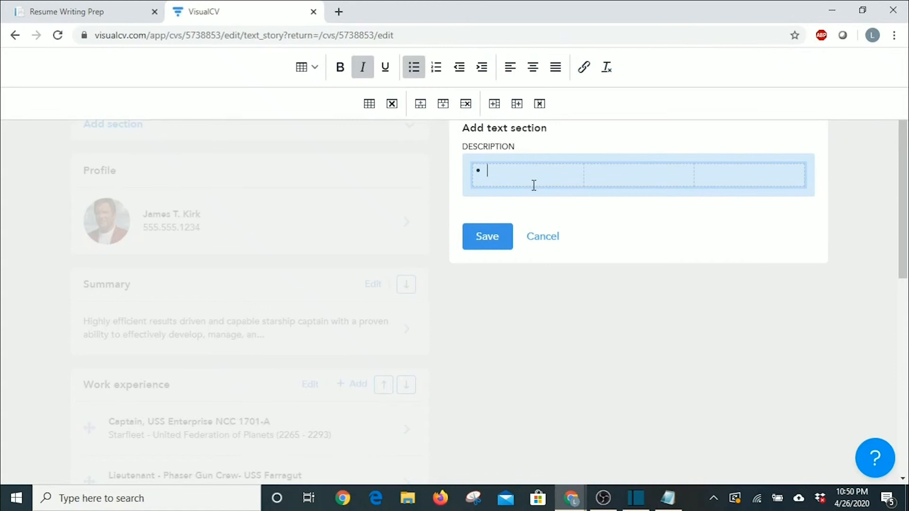
{"action": "type", "text": "Antiquing"}
{"action": "left_click", "coordinate": [616, 177]}
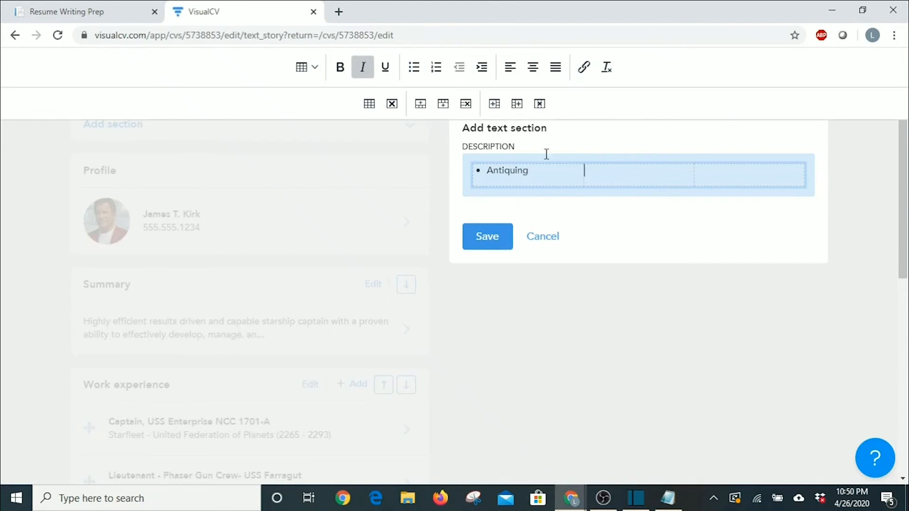
{"action": "left_click", "coordinate": [414, 67]}
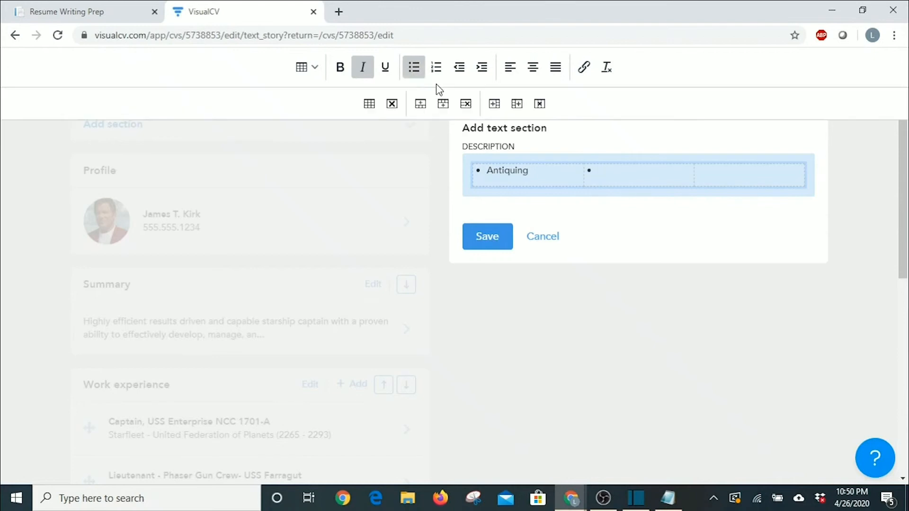
{"action": "type", "text": "Rock Climbing"}
{"action": "left_click", "coordinate": [720, 179]}
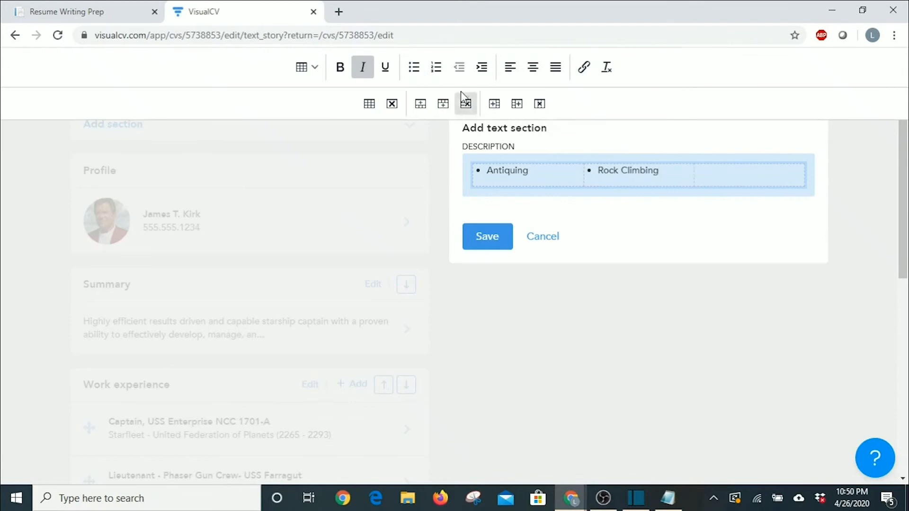
{"action": "left_click", "coordinate": [413, 67]}
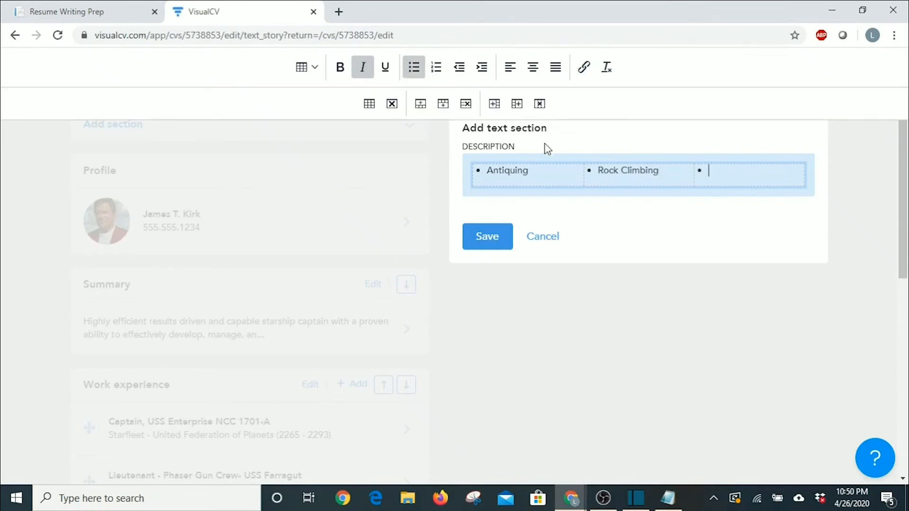
{"action": "type", "text": "LCa"}
{"action": "key", "text": "BackSpace"}
{"action": "key", "text": "BackSpace"}
{"action": "key", "text": "BackSpace"}
{"action": "type", "text": "Camping"}
{"action": "left_click", "coordinate": [494, 237]}
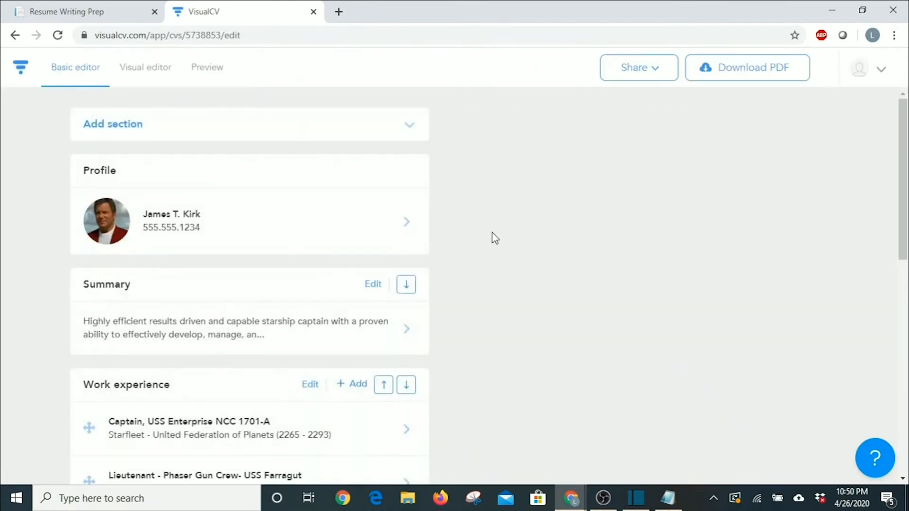
Retitle the text section 'Hobbies' and save it.
{"action": "scroll", "coordinate": [300, 250], "scroll_direction": "down", "scroll_amount": 4}
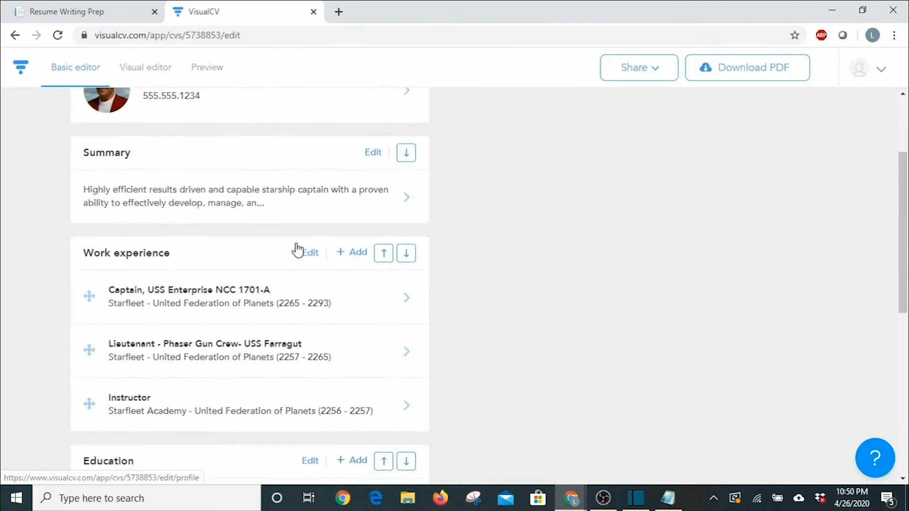
{"action": "scroll", "coordinate": [297, 249], "scroll_direction": "down", "scroll_amount": 7}
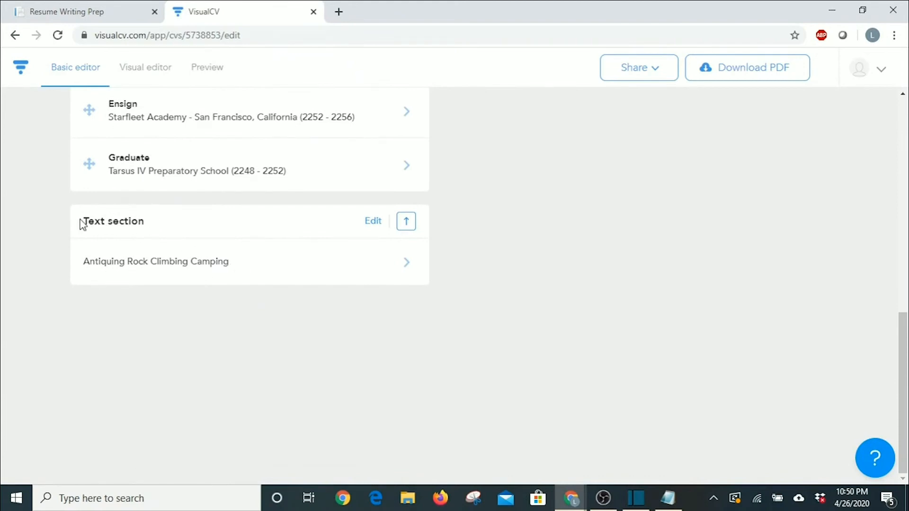
{"action": "left_click", "coordinate": [371, 224]}
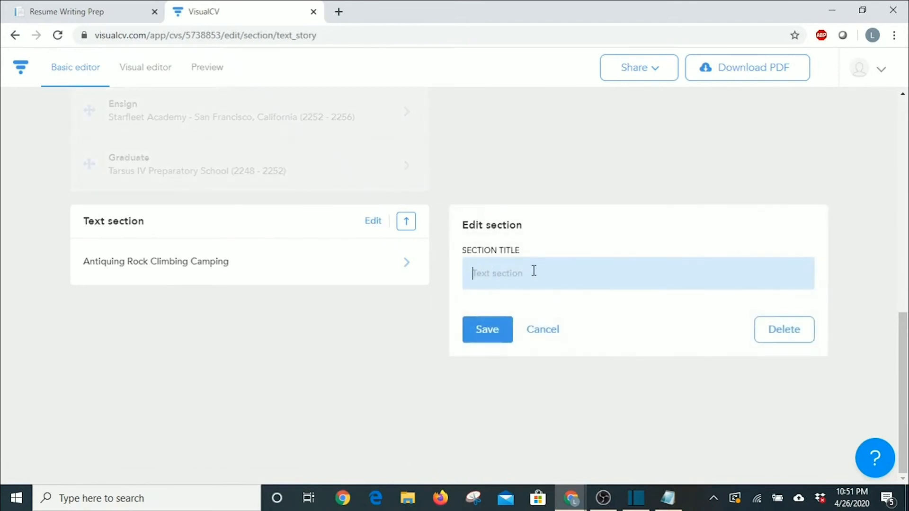
{"action": "type", "text": "Hobbies"}
{"action": "left_click", "coordinate": [500, 331]}
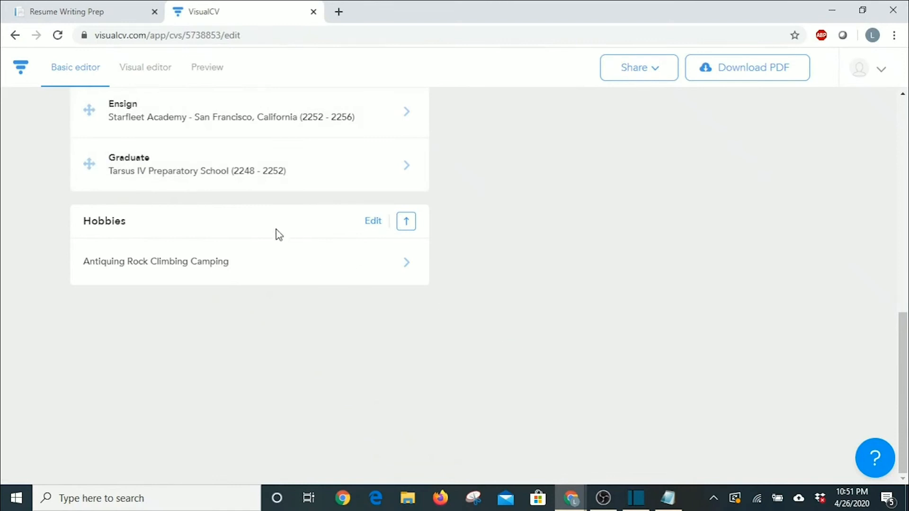
{"action": "scroll", "coordinate": [275, 238], "scroll_direction": "up", "scroll_amount": 10}
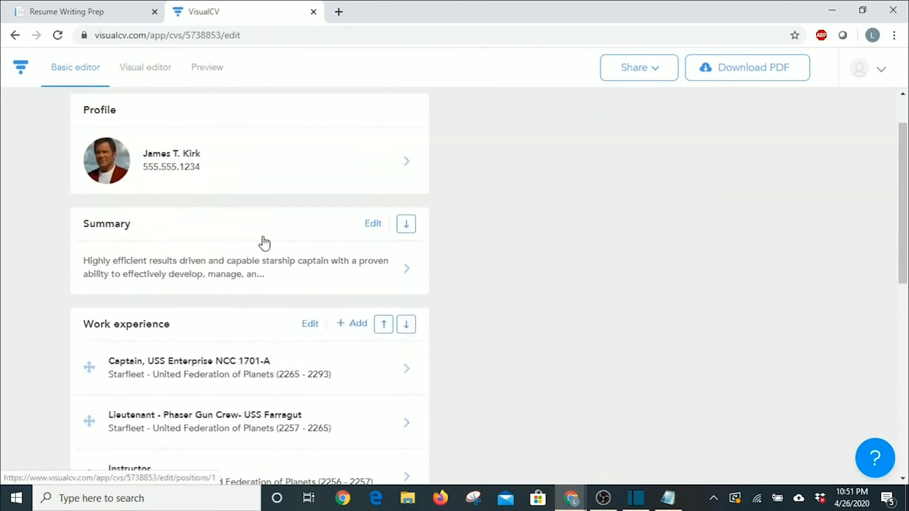
In the Visual editor, scroll down to the HOBBIES section listing Antiquing, Rock Climbing and Camping.
{"action": "left_click", "coordinate": [147, 73]}
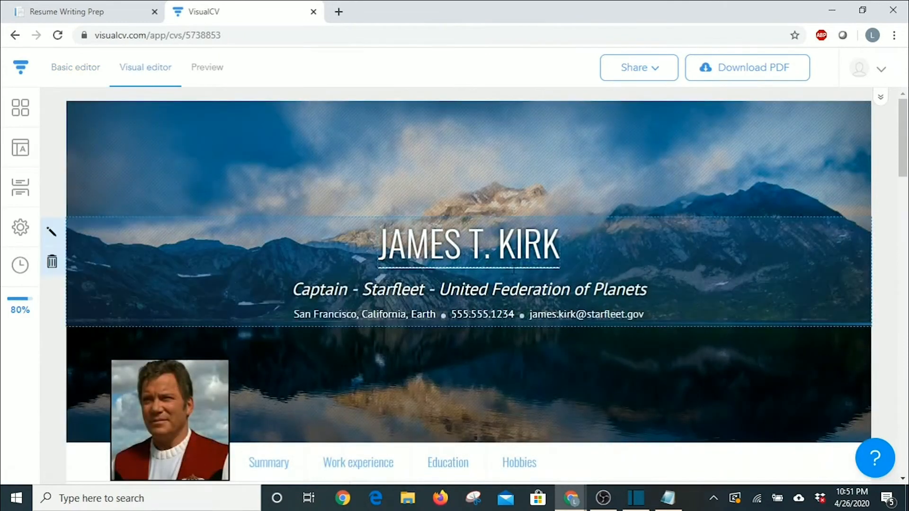
{"action": "scroll", "coordinate": [591, 359], "scroll_direction": "down", "scroll_amount": 5}
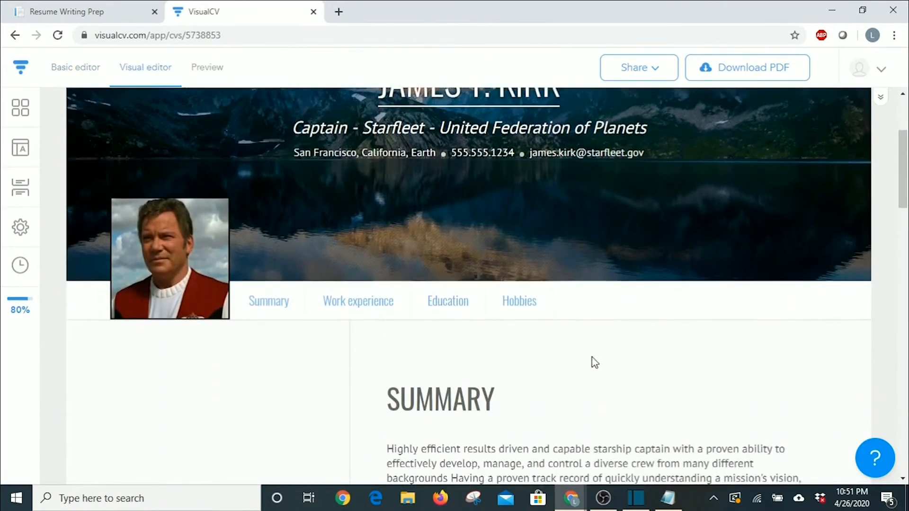
{"action": "scroll", "coordinate": [593, 359], "scroll_direction": "down", "scroll_amount": 8}
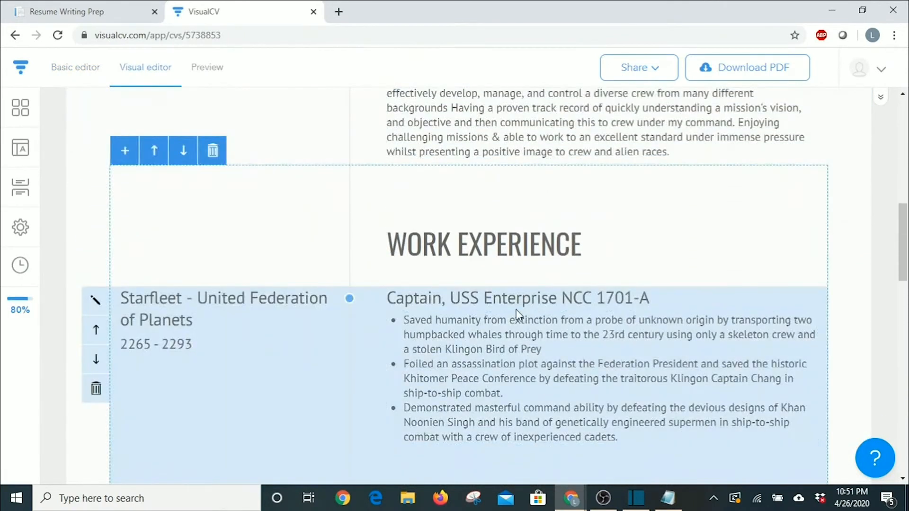
{"action": "scroll", "coordinate": [514, 314], "scroll_direction": "down", "scroll_amount": 10}
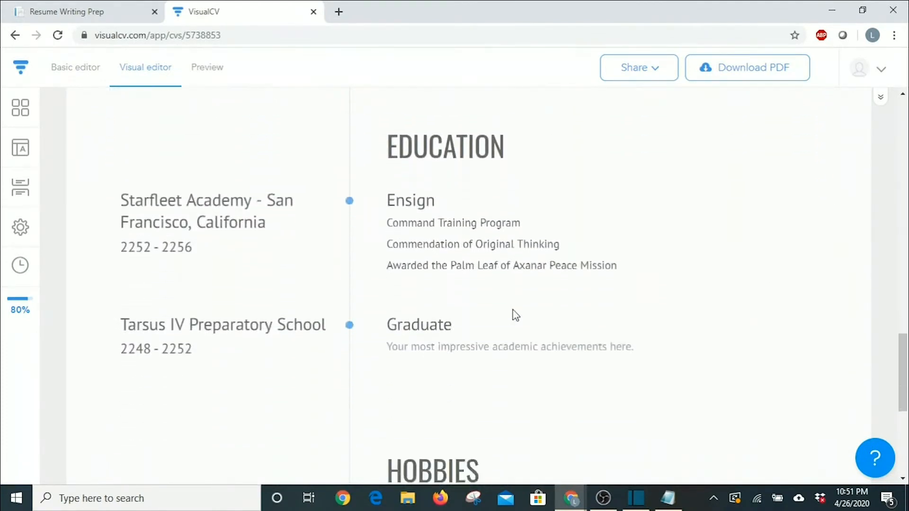
{"action": "scroll", "coordinate": [514, 315], "scroll_direction": "down", "scroll_amount": 4}
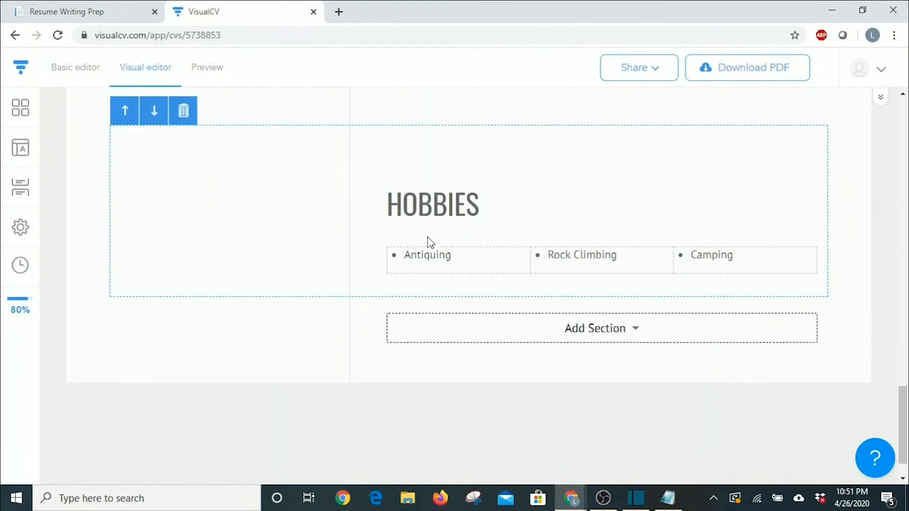
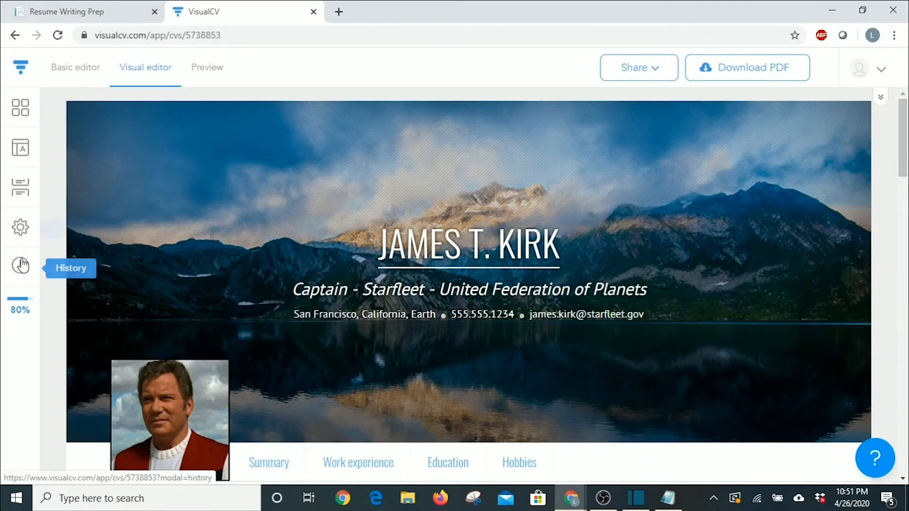
Browse the résumé template gallery and close it without switching templates.
{"action": "left_click", "coordinate": [21, 109]}
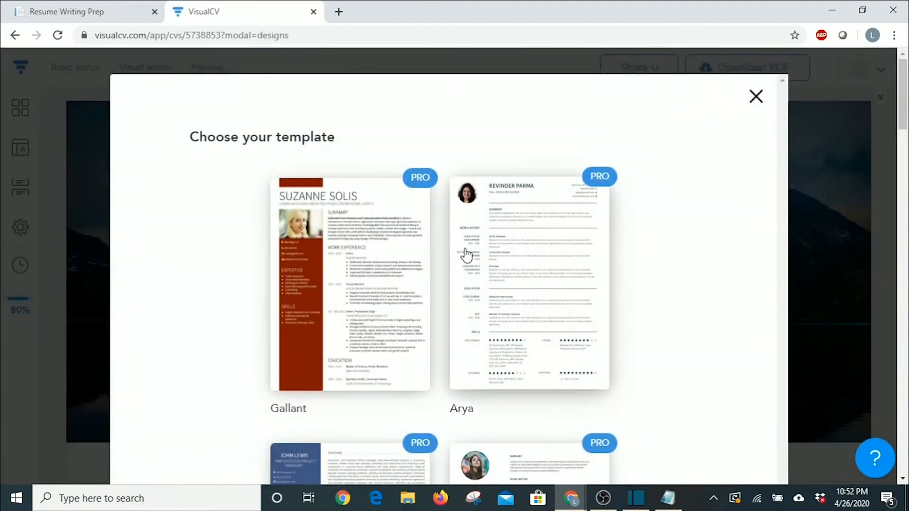
{"action": "scroll", "coordinate": [455, 266], "scroll_direction": "down", "scroll_amount": 4}
{"action": "scroll", "coordinate": [336, 240], "scroll_direction": "up", "scroll_amount": 3}
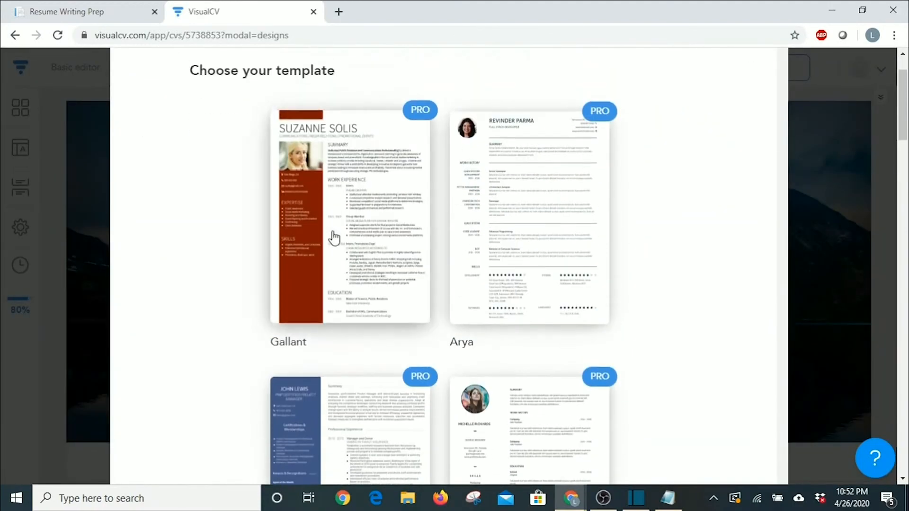
{"action": "scroll", "coordinate": [529, 230], "scroll_direction": "down", "scroll_amount": 4}
{"action": "scroll", "coordinate": [371, 260], "scroll_direction": "down", "scroll_amount": 15}
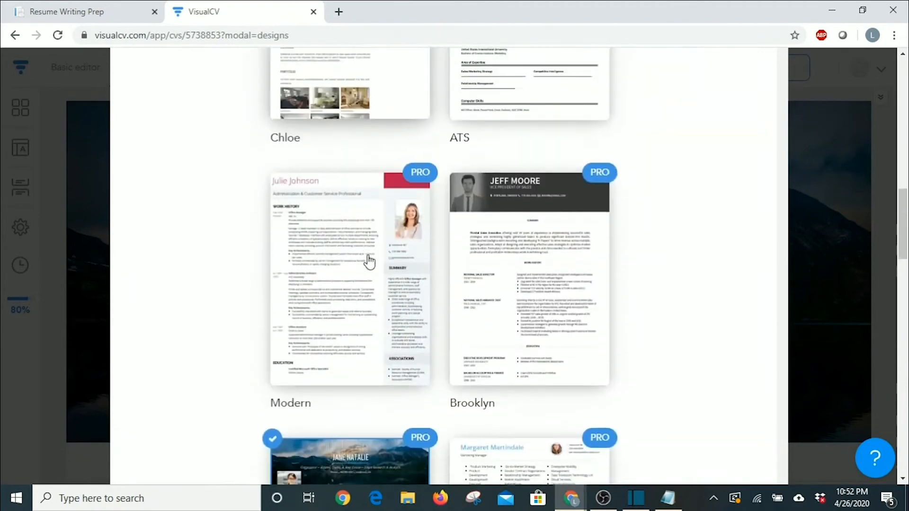
{"action": "scroll", "coordinate": [438, 262], "scroll_direction": "down", "scroll_amount": 9}
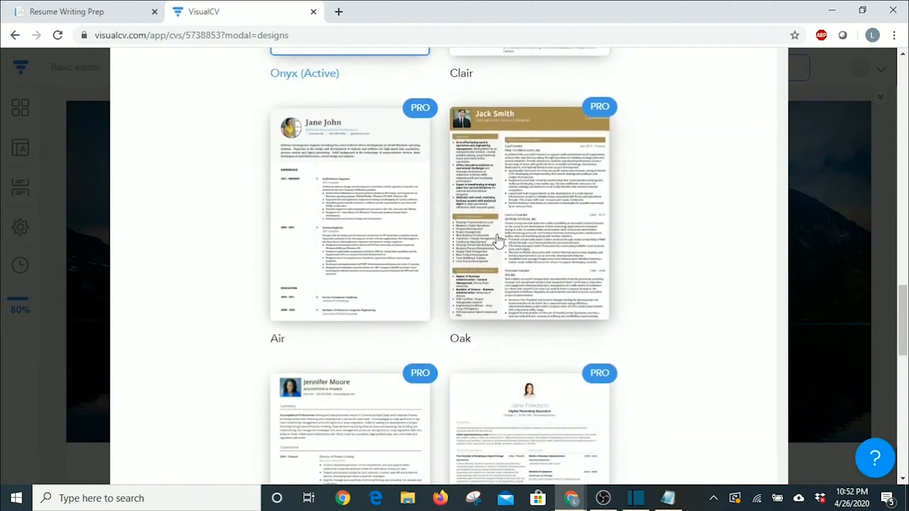
{"action": "scroll", "coordinate": [544, 282], "scroll_direction": "down", "scroll_amount": 5}
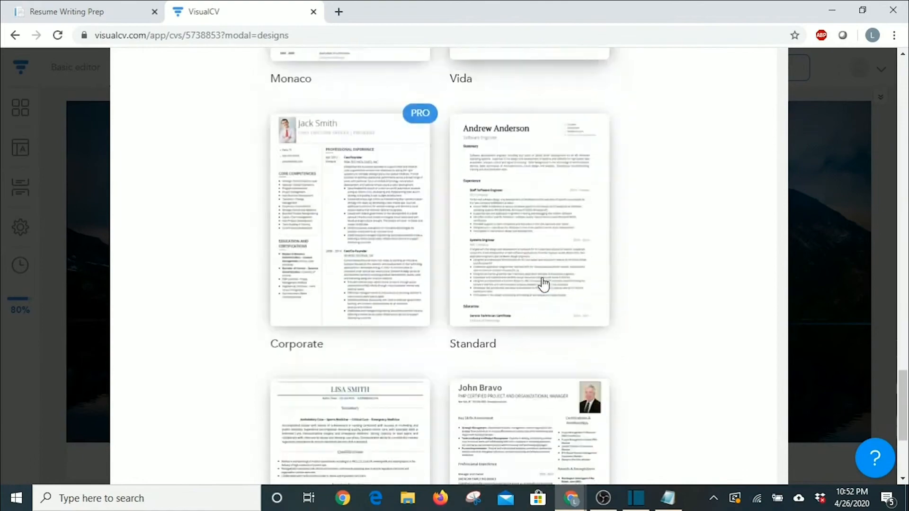
{"action": "scroll", "coordinate": [537, 352], "scroll_direction": "up", "scroll_amount": 4}
{"action": "scroll", "coordinate": [544, 350], "scroll_direction": "up", "scroll_amount": 20}
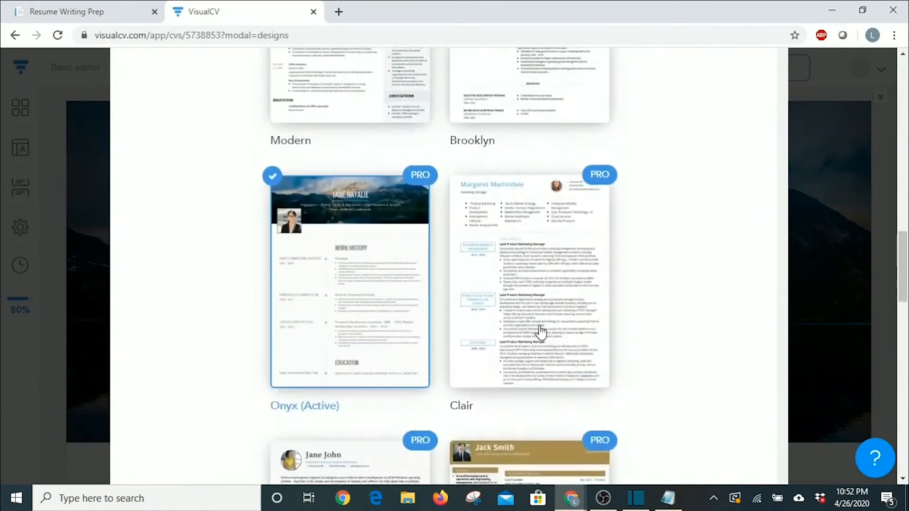
{"action": "scroll", "coordinate": [541, 333], "scroll_direction": "up", "scroll_amount": 8}
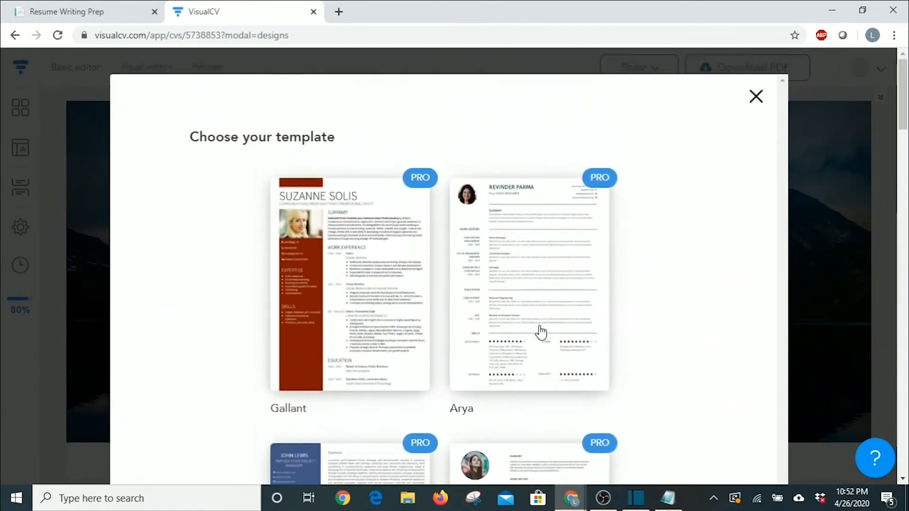
{"action": "left_click", "coordinate": [755, 97]}
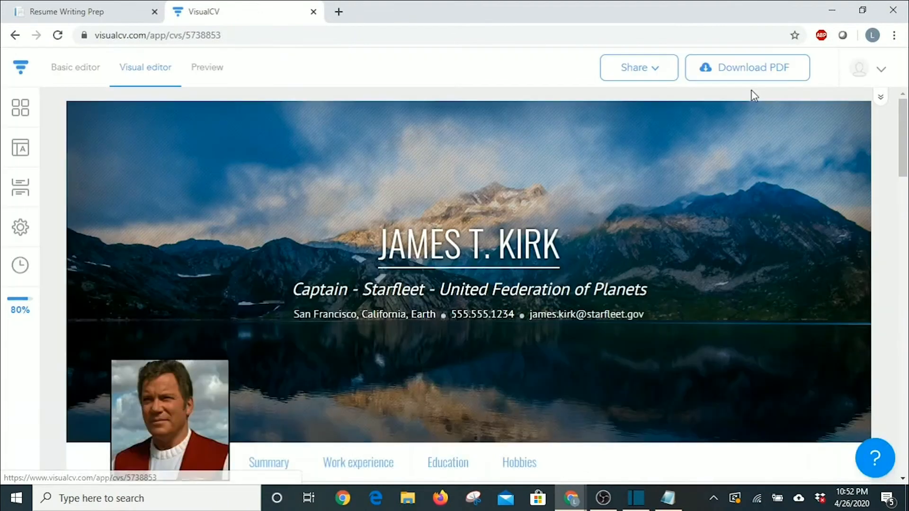
In the Appearance settings, set the header font to Roboto Slab.
{"action": "left_click", "coordinate": [19, 155]}
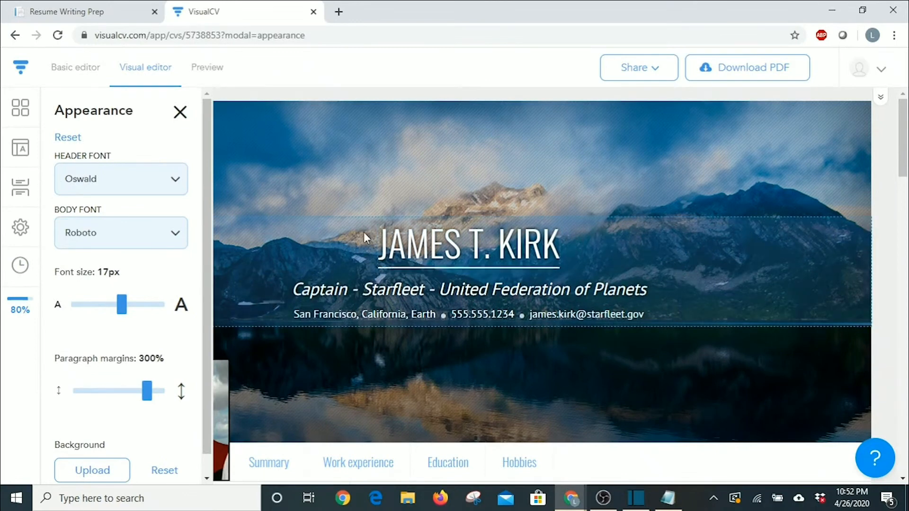
{"action": "left_click", "coordinate": [179, 180]}
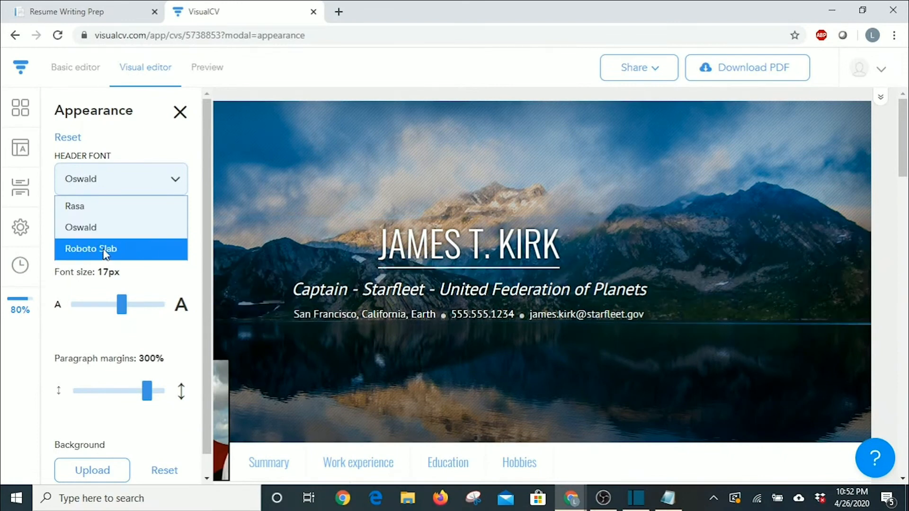
{"action": "left_click", "coordinate": [105, 255]}
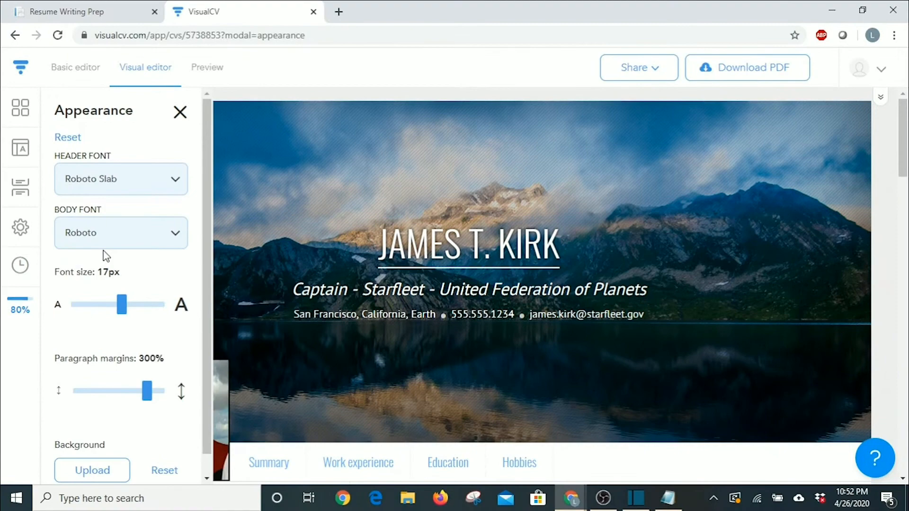
Set the body font to PT Sans after briefly trying Rasa.
{"action": "scroll", "coordinate": [463, 250], "scroll_direction": "down", "scroll_amount": 1}
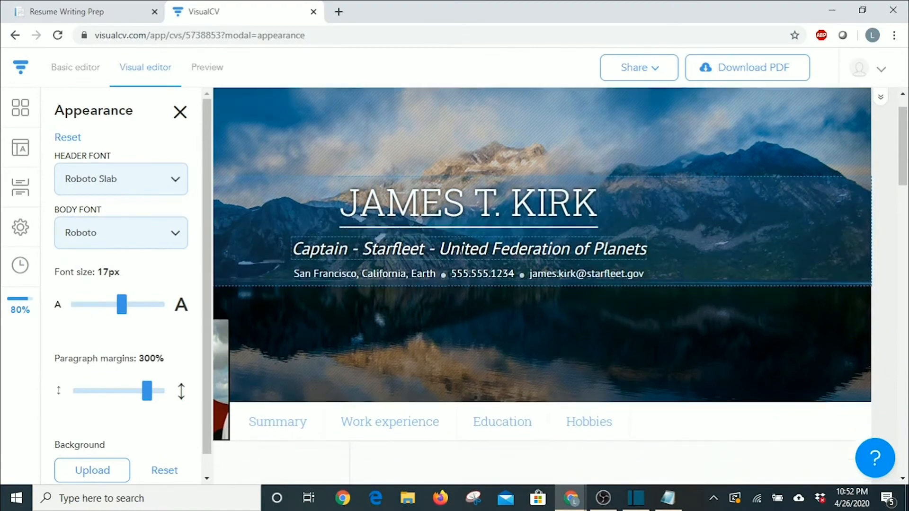
{"action": "scroll", "coordinate": [461, 251], "scroll_direction": "down", "scroll_amount": 5}
{"action": "scroll", "coordinate": [408, 290], "scroll_direction": "down", "scroll_amount": 5}
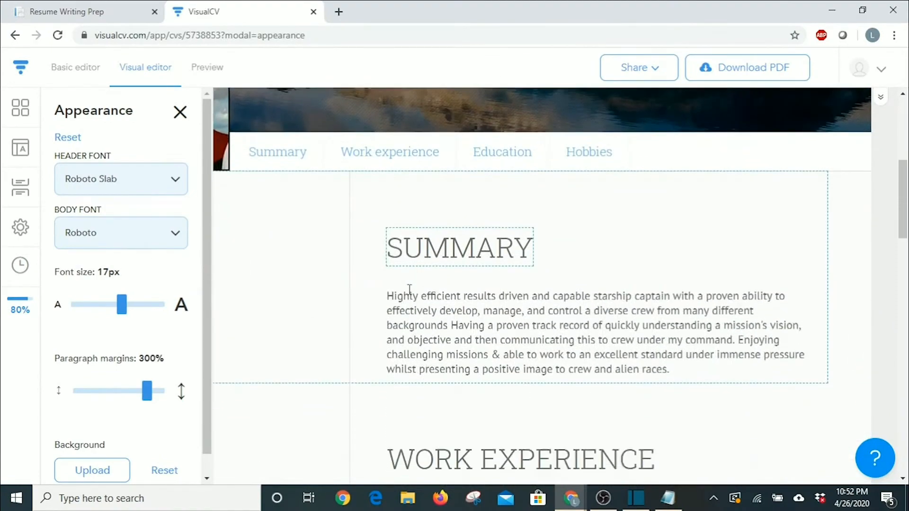
{"action": "scroll", "coordinate": [346, 248], "scroll_direction": "up", "scroll_amount": 4}
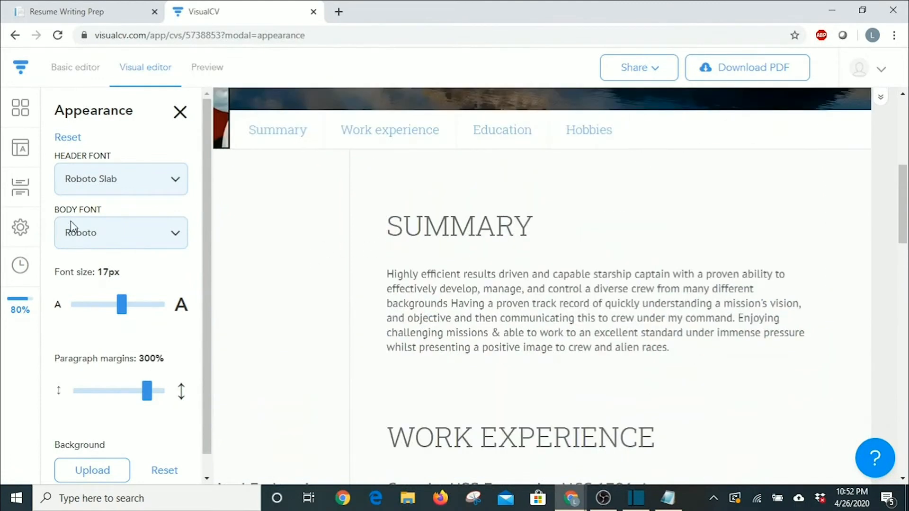
{"action": "left_click", "coordinate": [172, 237]}
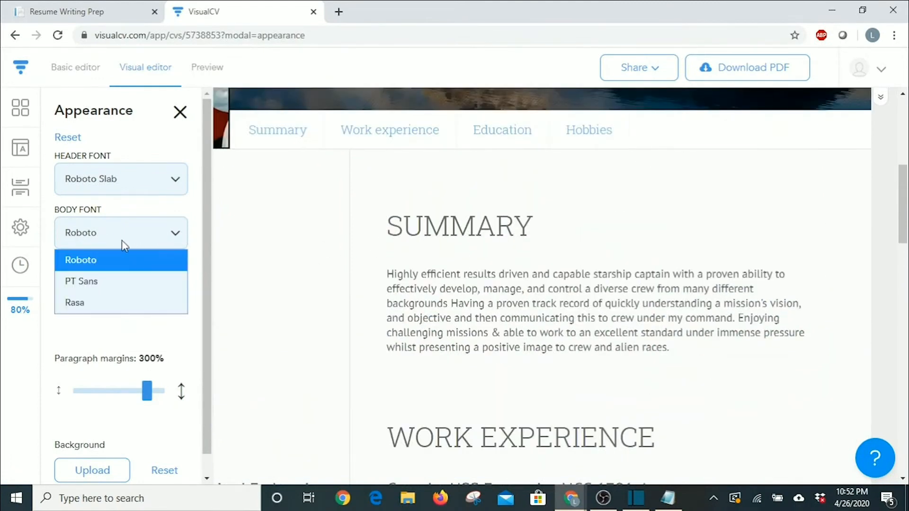
{"action": "left_click", "coordinate": [118, 282]}
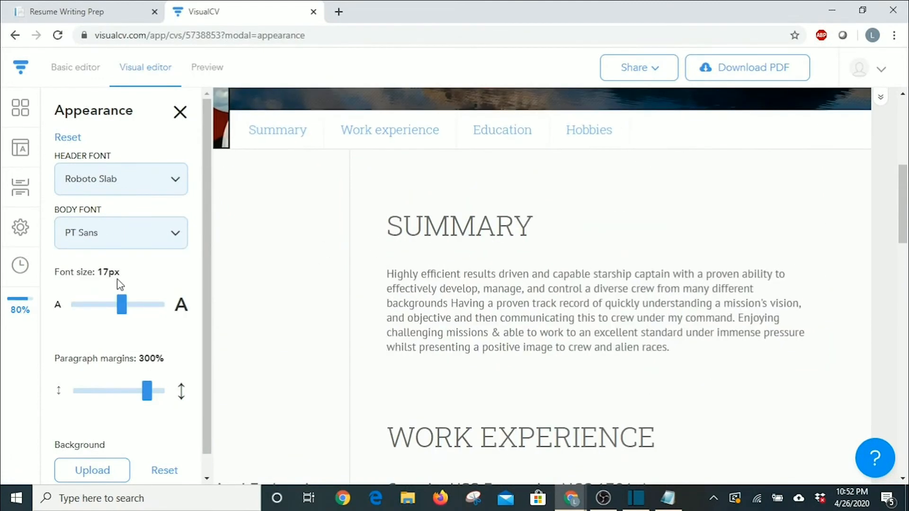
{"action": "left_click", "coordinate": [168, 238]}
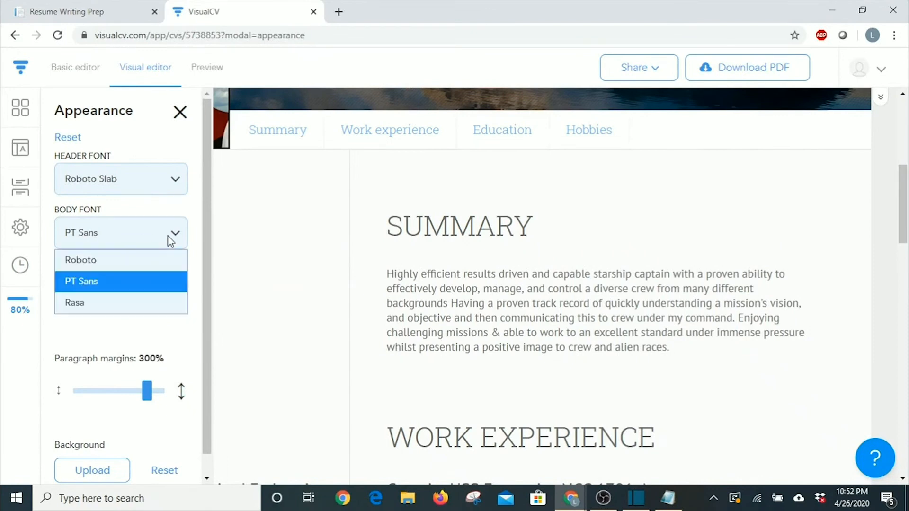
{"action": "left_click", "coordinate": [86, 301]}
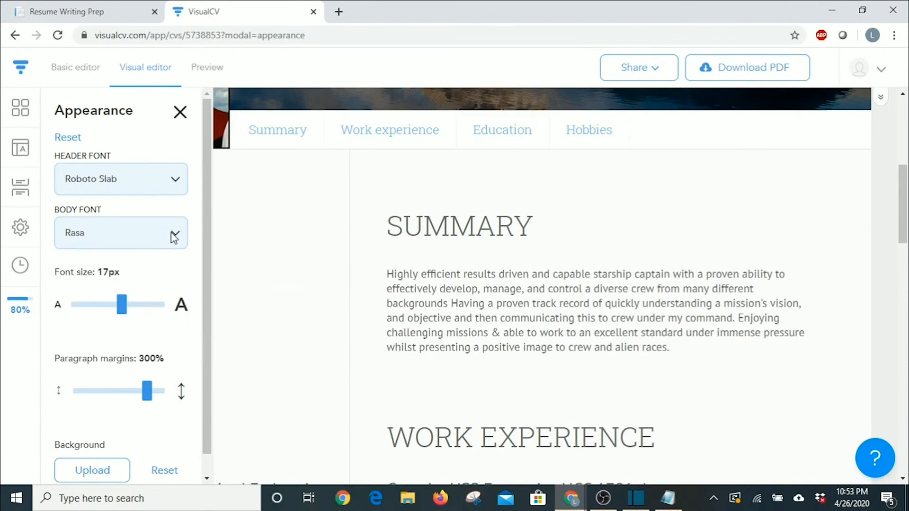
{"action": "left_click", "coordinate": [175, 237]}
{"action": "left_click", "coordinate": [94, 286]}
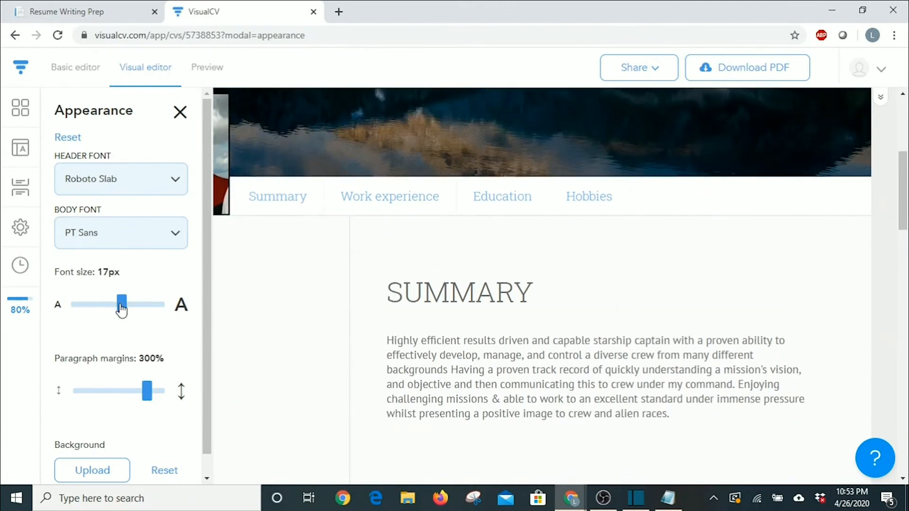
Set the résumé font size slider to 16px.
{"action": "left_click_drag", "start_coordinate": [122, 308], "coordinate": [94, 314]}
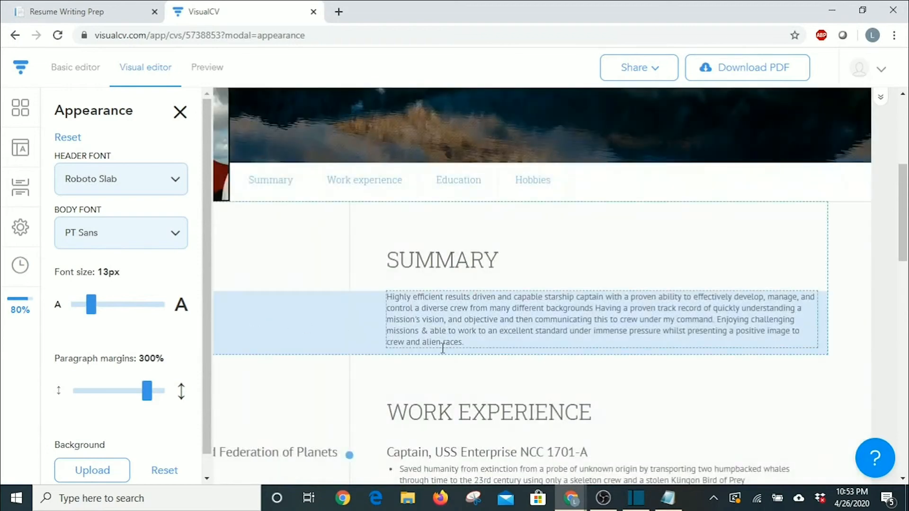
{"action": "scroll", "coordinate": [442, 348], "scroll_direction": "down", "scroll_amount": 4}
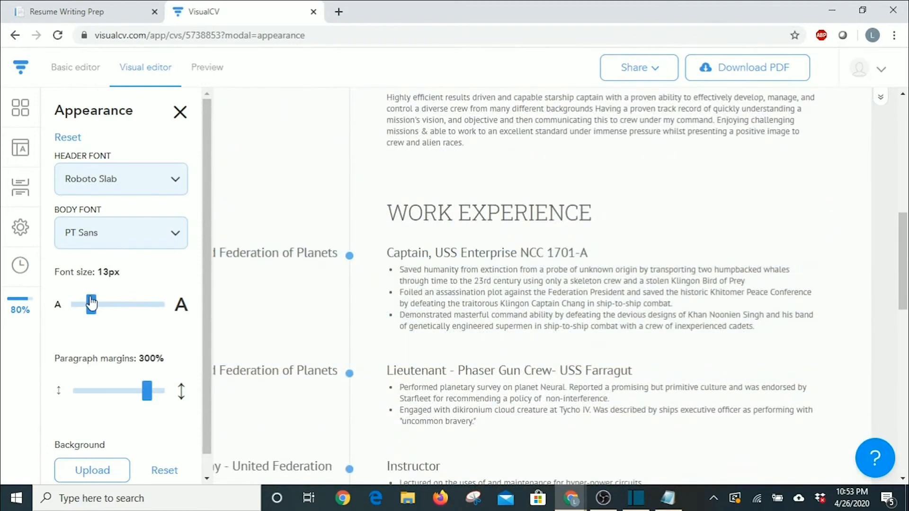
{"action": "left_click_drag", "start_coordinate": [91, 303], "coordinate": [115, 305]}
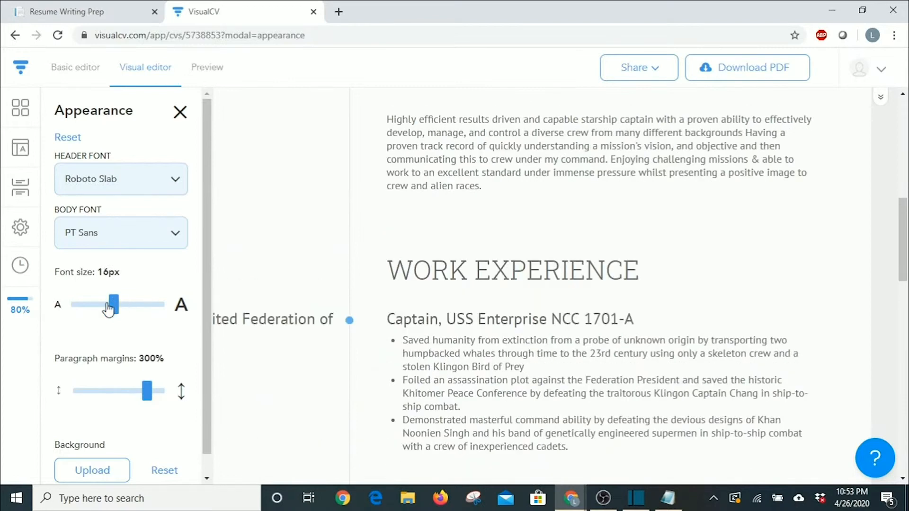
Set the paragraph margins slider to 200% and review the résumé.
{"action": "scroll", "coordinate": [114, 308], "scroll_direction": "down", "scroll_amount": 1}
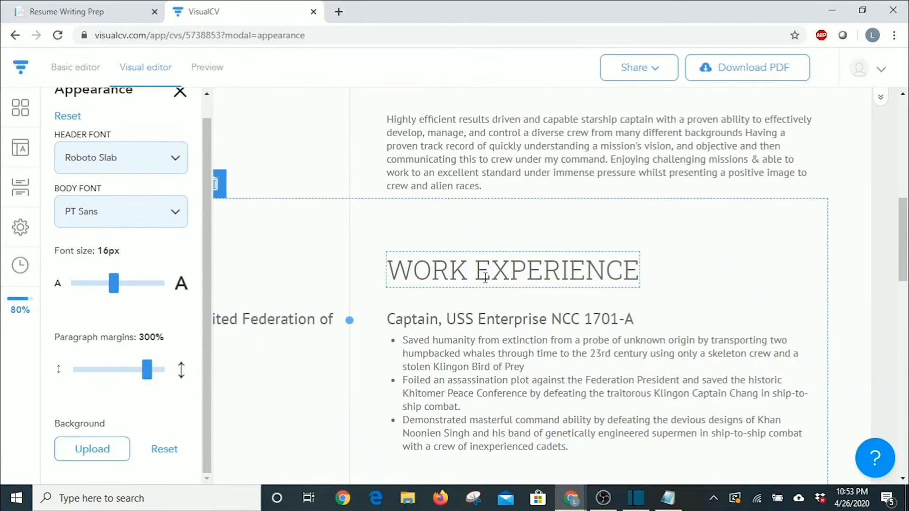
{"action": "scroll", "coordinate": [418, 183], "scroll_direction": "up", "scroll_amount": 3}
{"action": "scroll", "coordinate": [436, 203], "scroll_direction": "down", "scroll_amount": 5}
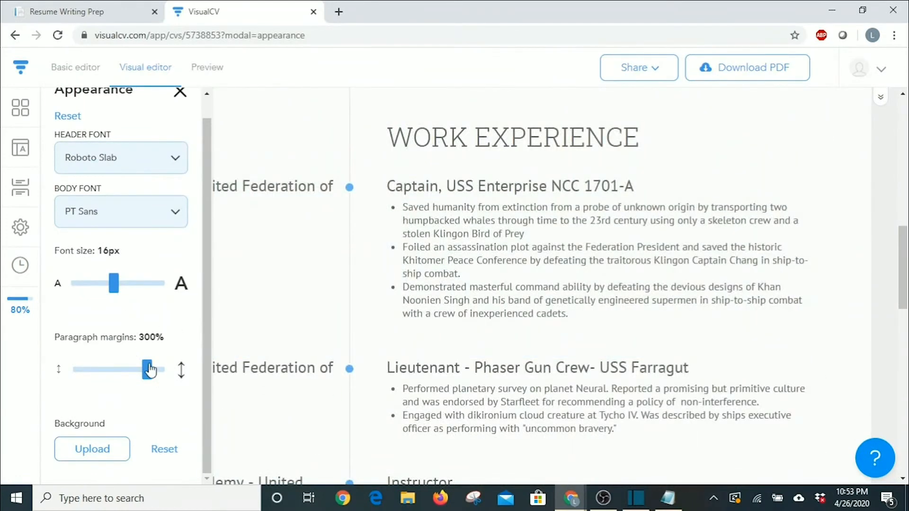
{"action": "left_click_drag", "start_coordinate": [148, 371], "coordinate": [87, 365]}
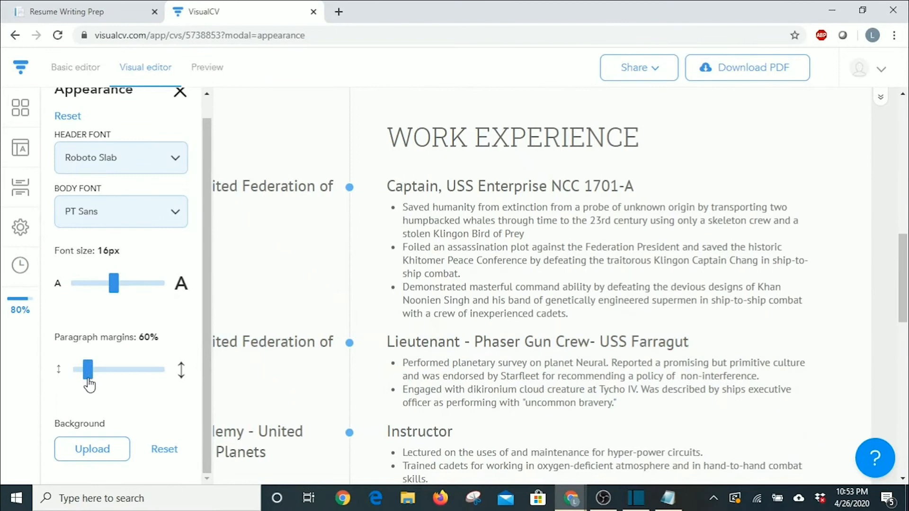
{"action": "left_click_drag", "start_coordinate": [87, 380], "coordinate": [123, 377]}
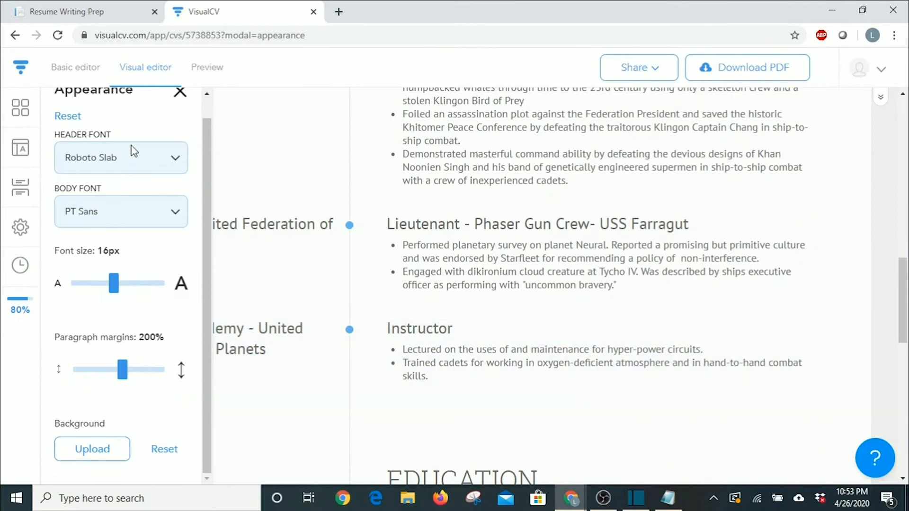
{"action": "scroll", "coordinate": [328, 328], "scroll_direction": "up", "scroll_amount": 6}
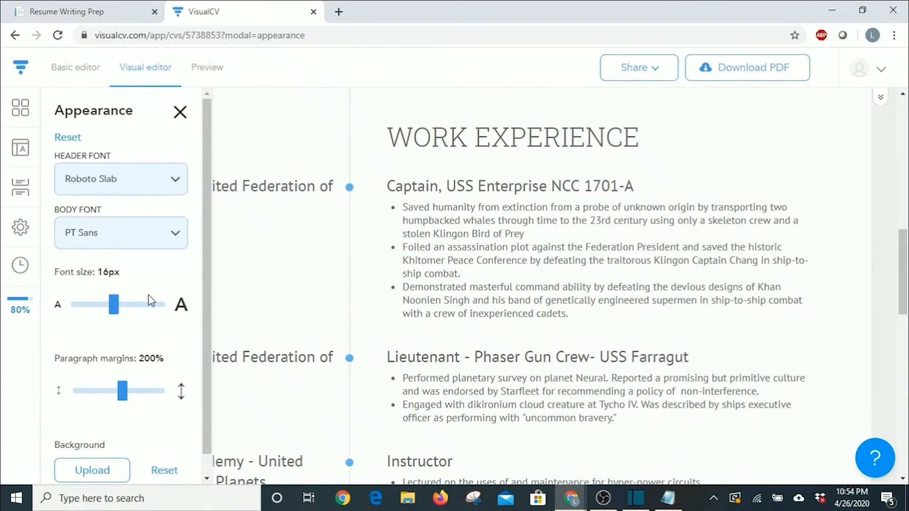
{"action": "scroll", "coordinate": [135, 322], "scroll_direction": "down", "scroll_amount": 1}
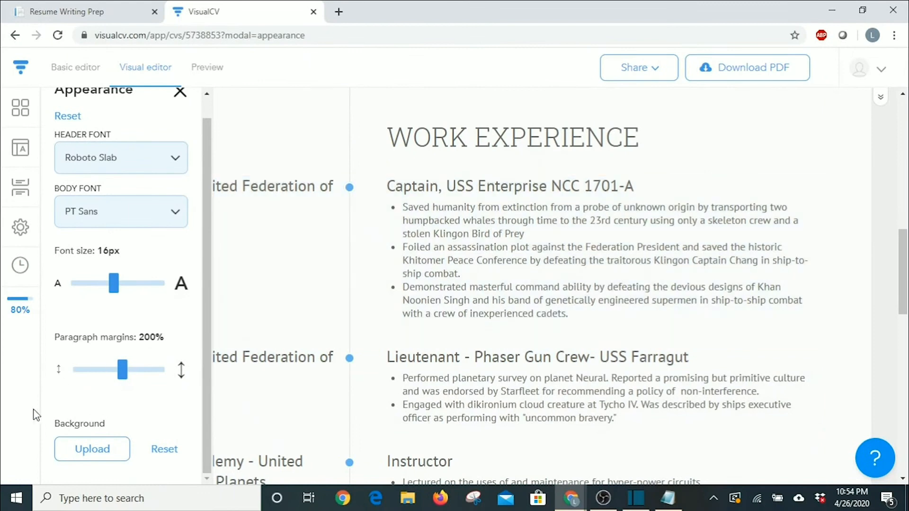
{"action": "scroll", "coordinate": [461, 376], "scroll_direction": "up", "scroll_amount": 7}
{"action": "scroll", "coordinate": [465, 374], "scroll_direction": "up", "scroll_amount": 5}
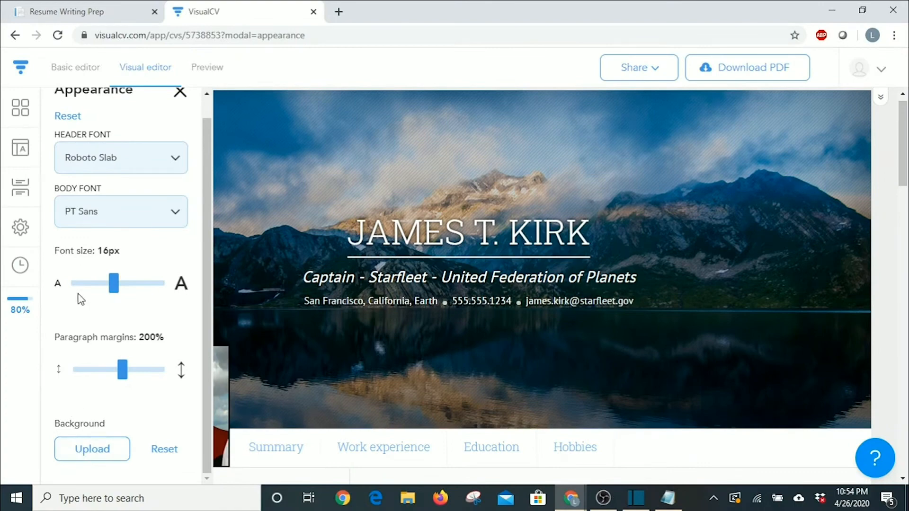
Upload the enterprise starship image and save it as the name header's background.
{"action": "left_click", "coordinate": [94, 455]}
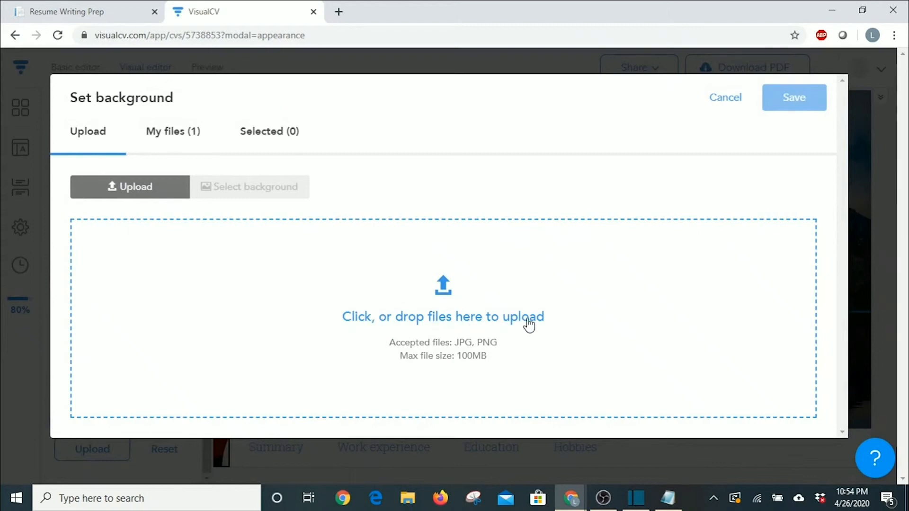
{"action": "left_click", "coordinate": [449, 321]}
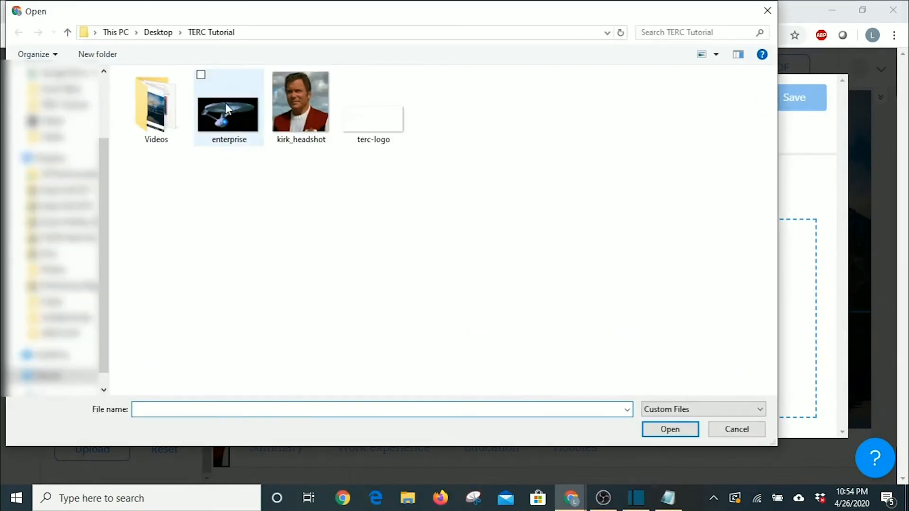
{"action": "left_click", "coordinate": [217, 133]}
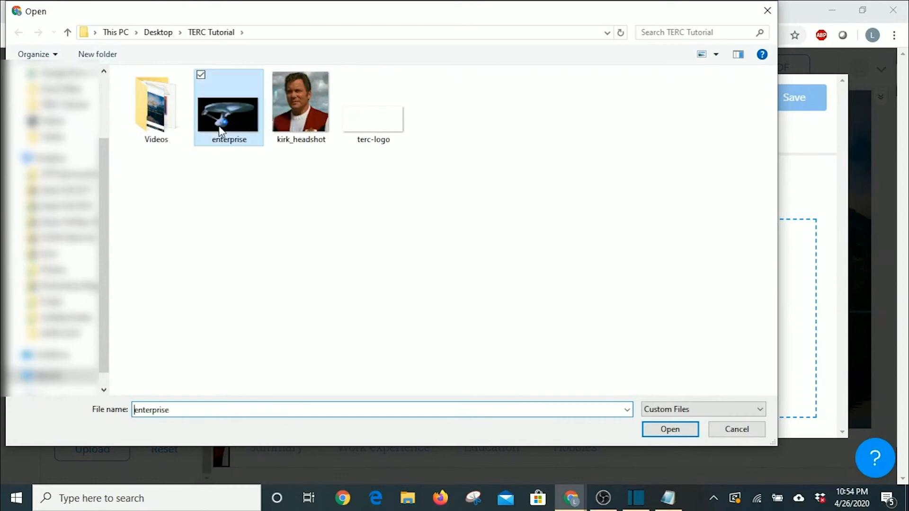
{"action": "left_click", "coordinate": [663, 430]}
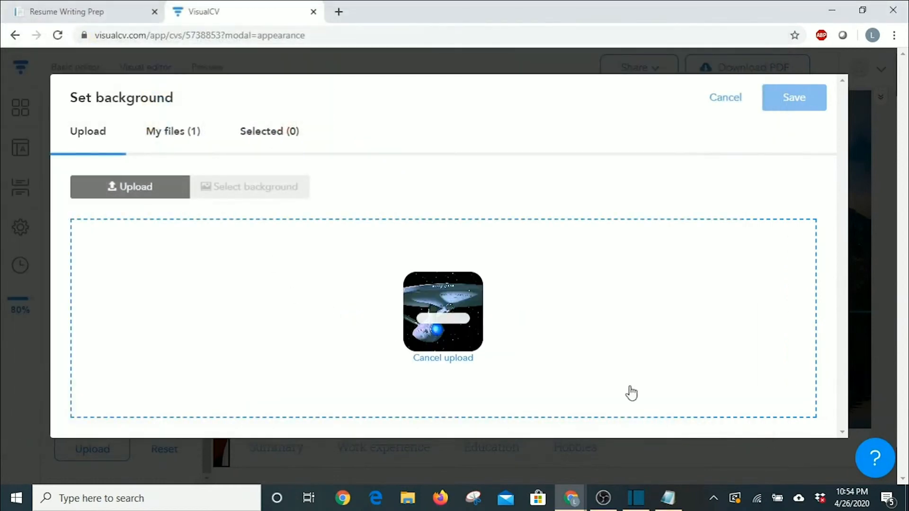
{"action": "left_click", "coordinate": [800, 107]}
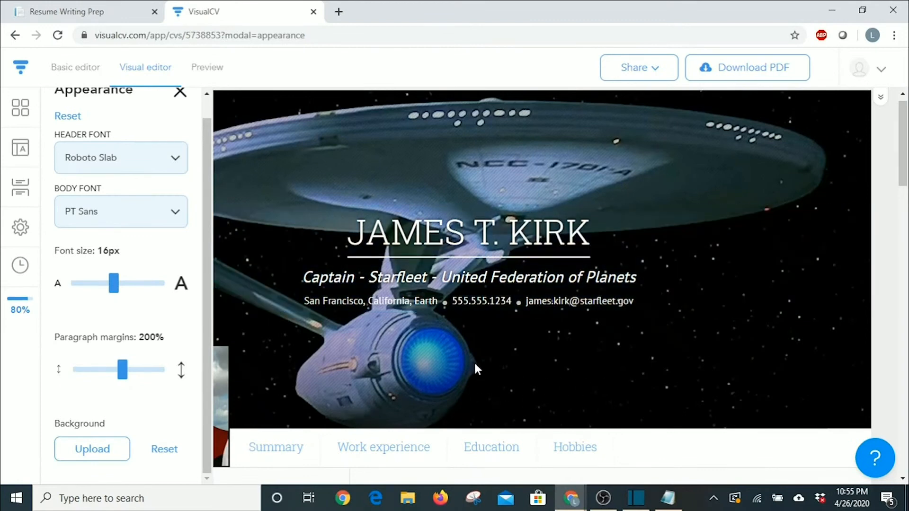
{"action": "scroll", "coordinate": [414, 322], "scroll_direction": "down", "scroll_amount": 1}
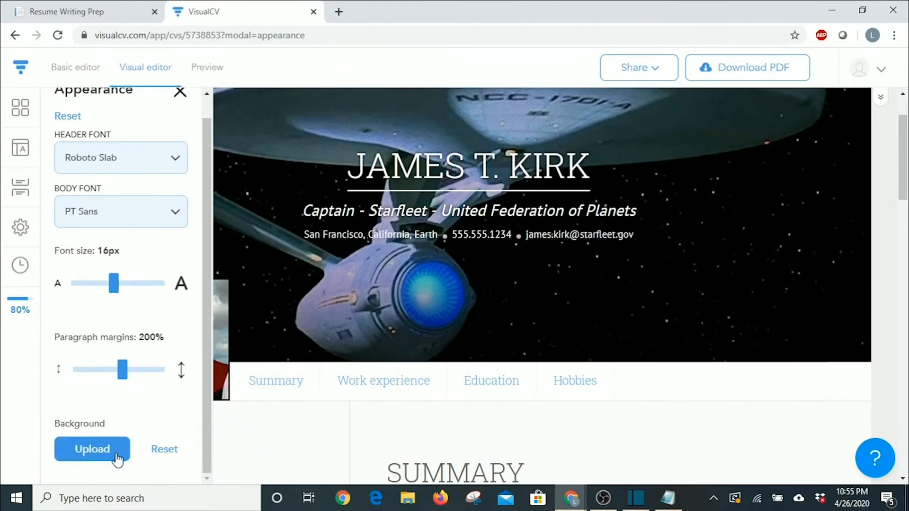
Close Appearance, save the résumé settings as Unlisted, then view and close Revision history.
{"action": "left_click", "coordinate": [172, 447]}
{"action": "left_click", "coordinate": [20, 239]}
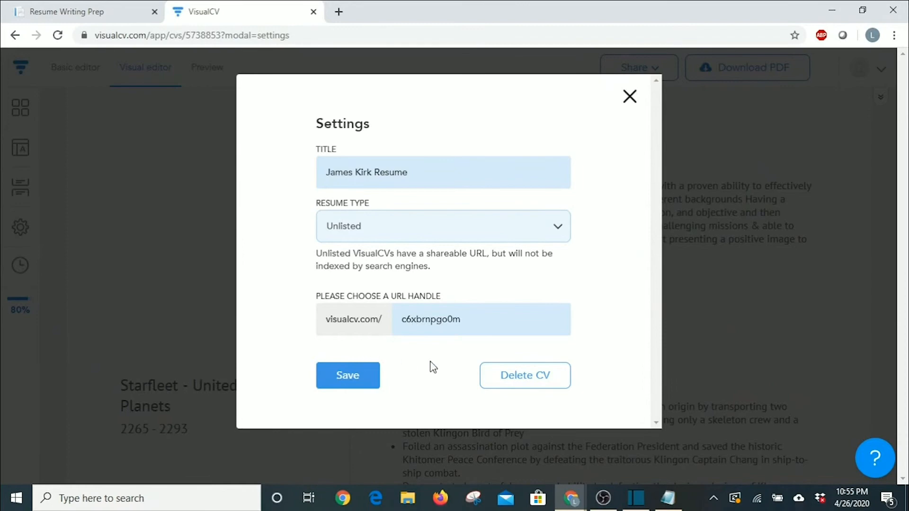
{"action": "left_click", "coordinate": [348, 378]}
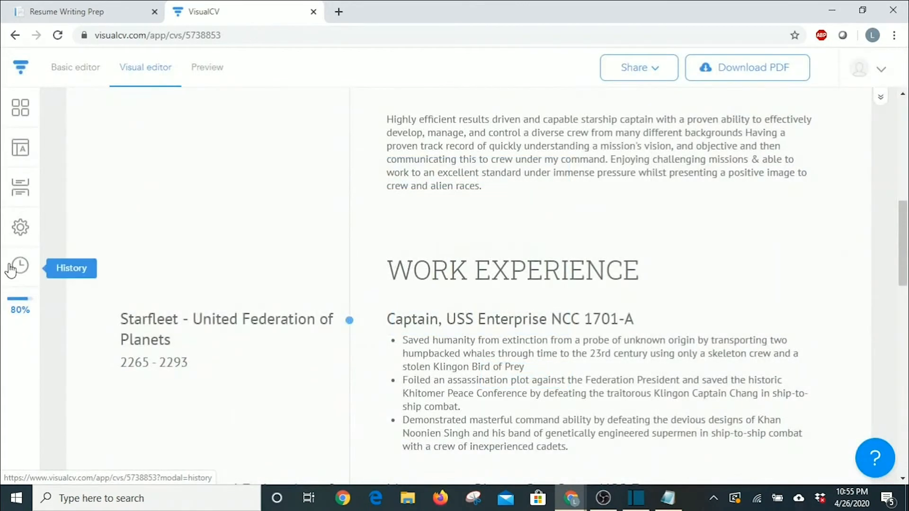
{"action": "left_click", "coordinate": [19, 266]}
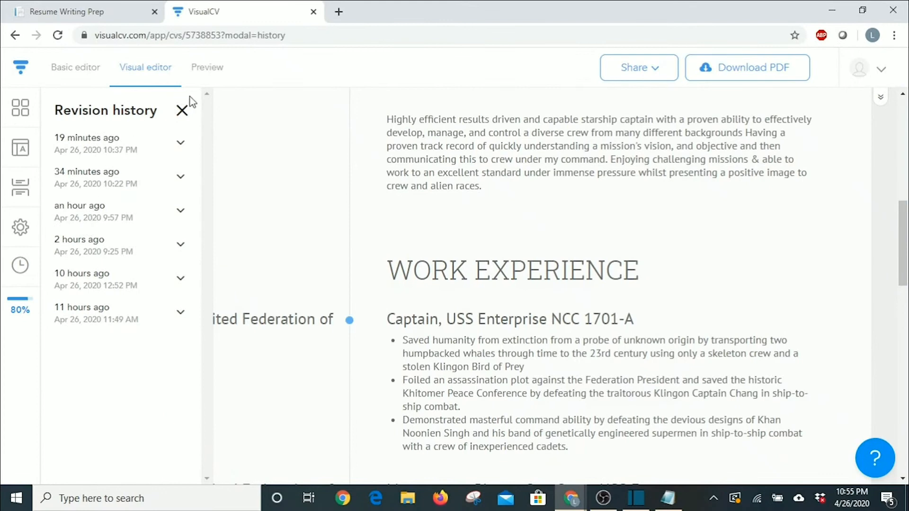
{"action": "left_click", "coordinate": [181, 112]}
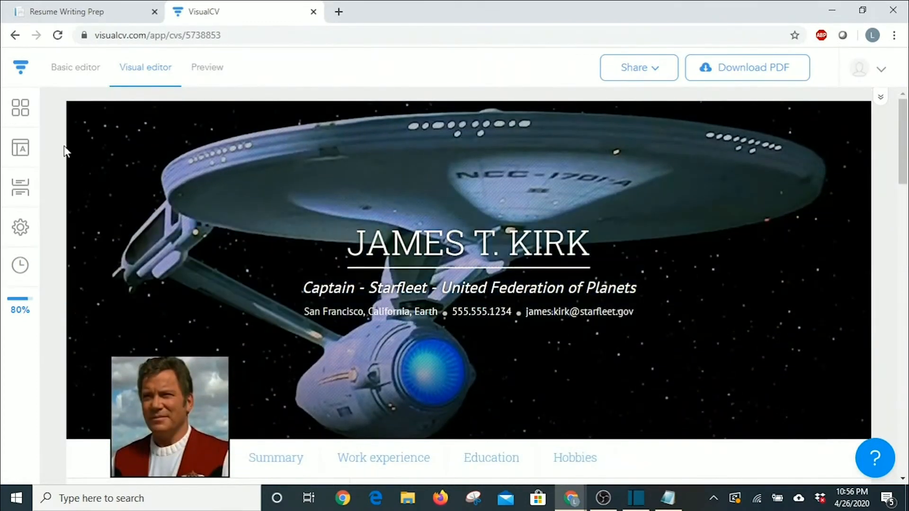
{"action": "left_click", "coordinate": [217, 70]}
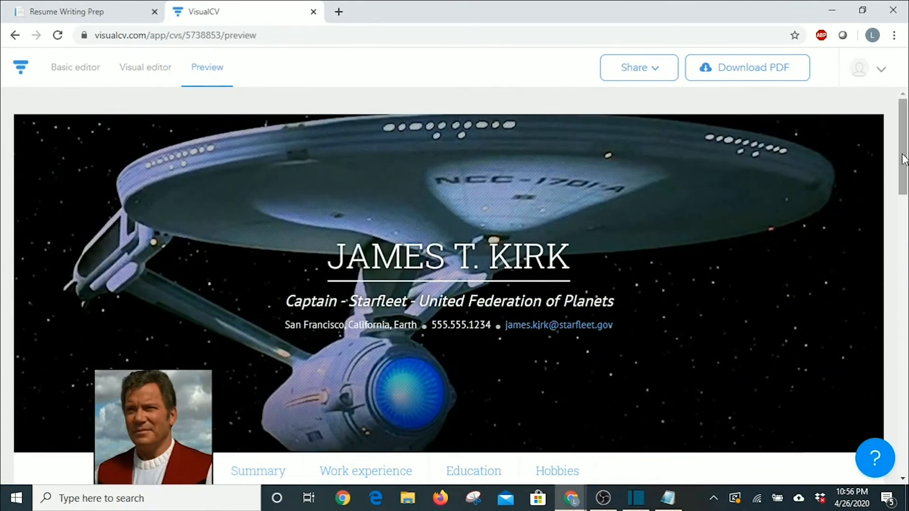
{"action": "left_click", "coordinate": [152, 72]}
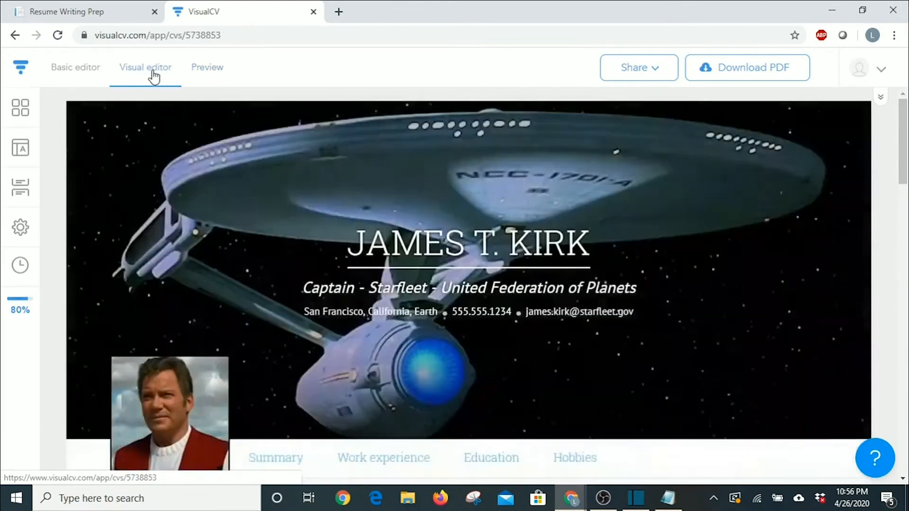
{"action": "scroll", "coordinate": [558, 324], "scroll_direction": "down", "scroll_amount": 8}
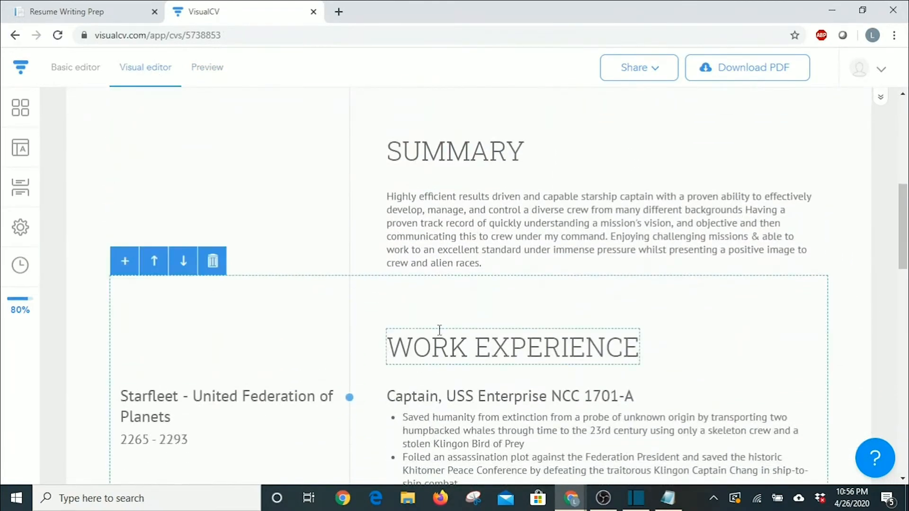
{"action": "scroll", "coordinate": [474, 338], "scroll_direction": "down", "scroll_amount": 5}
{"action": "scroll", "coordinate": [476, 340], "scroll_direction": "down", "scroll_amount": 4}
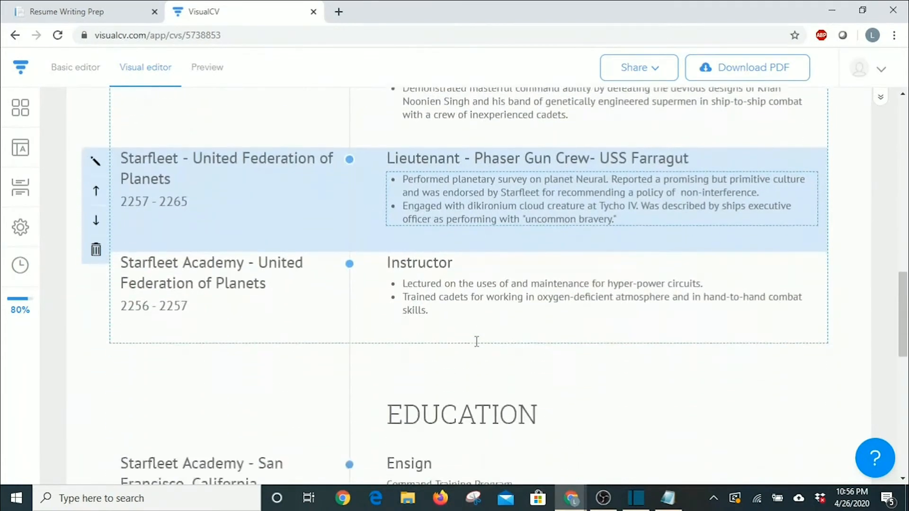
{"action": "scroll", "coordinate": [282, 341], "scroll_direction": "down", "scroll_amount": 4}
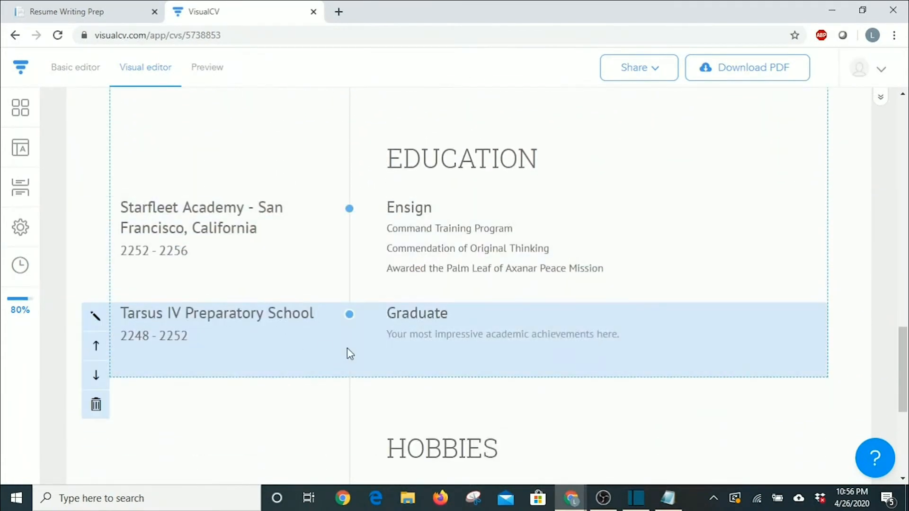
{"action": "scroll", "coordinate": [347, 353], "scroll_direction": "up", "scroll_amount": 6}
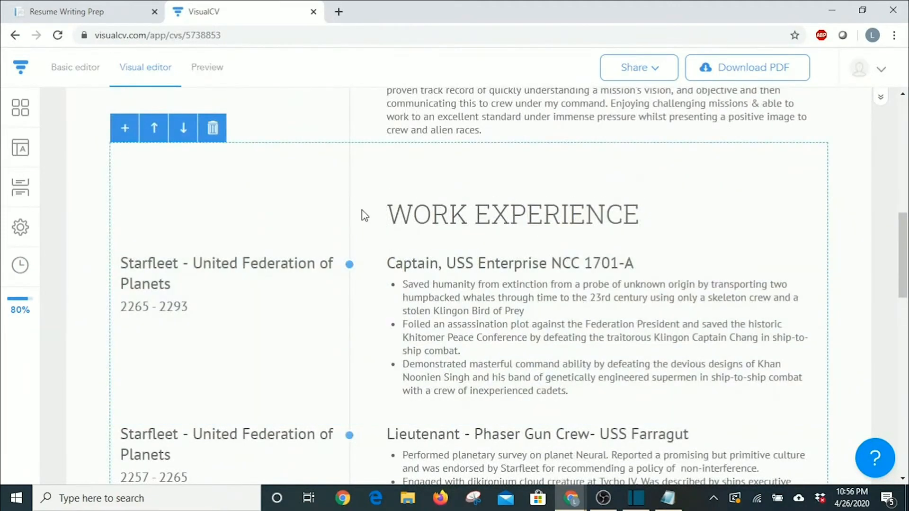
{"action": "scroll", "coordinate": [387, 306], "scroll_direction": "down", "scroll_amount": 3}
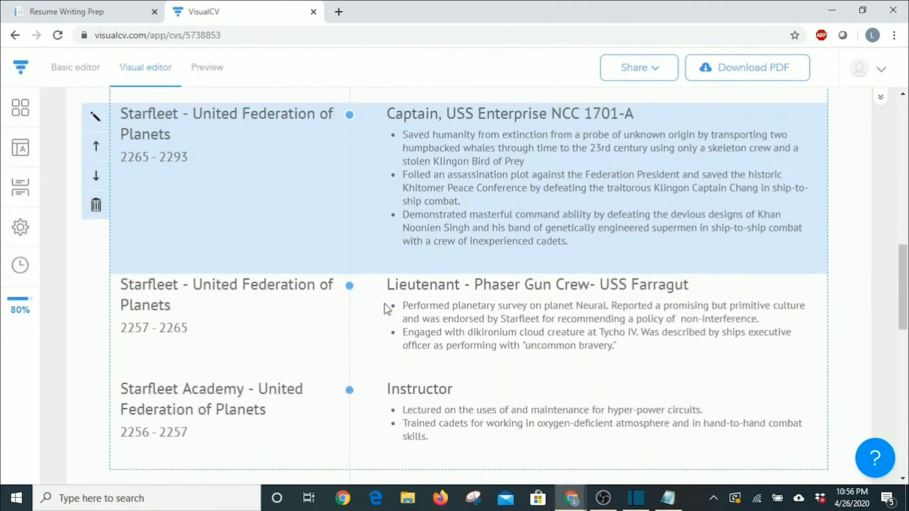
{"action": "scroll", "coordinate": [388, 309], "scroll_direction": "down", "scroll_amount": 5}
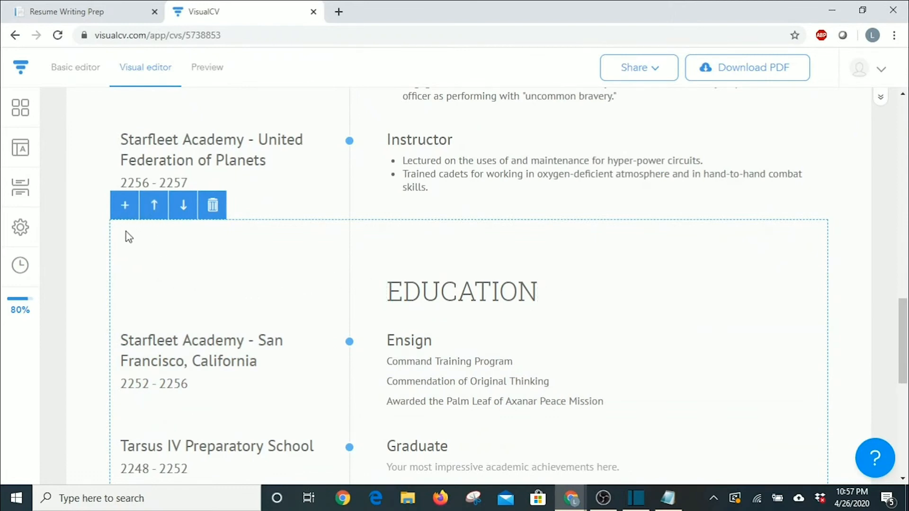
Move the Education section up above Work Experience and check the new order.
{"action": "left_click", "coordinate": [155, 207]}
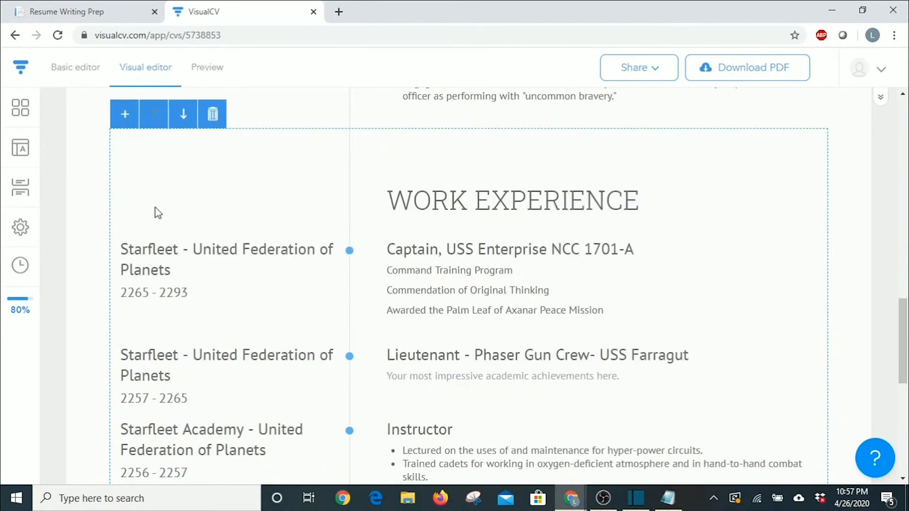
{"action": "scroll", "coordinate": [308, 332], "scroll_direction": "up", "scroll_amount": 8}
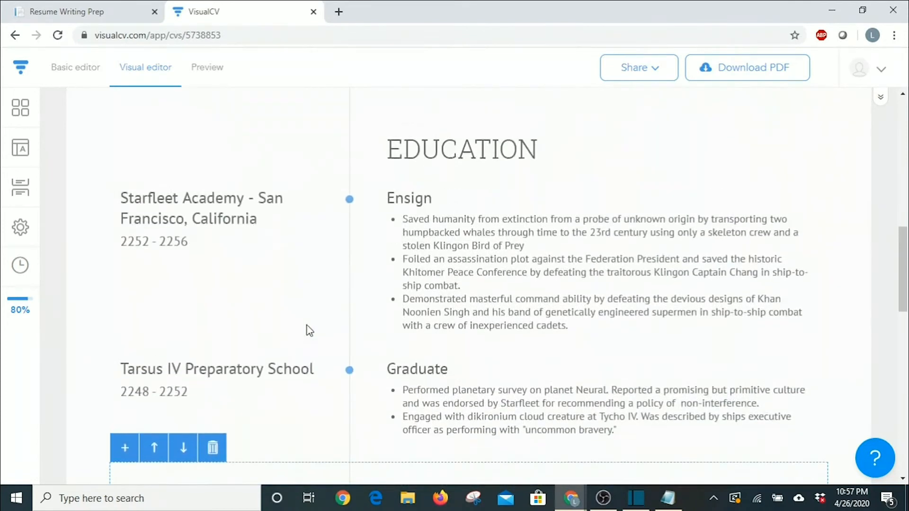
{"action": "scroll", "coordinate": [307, 332], "scroll_direction": "up", "scroll_amount": 3}
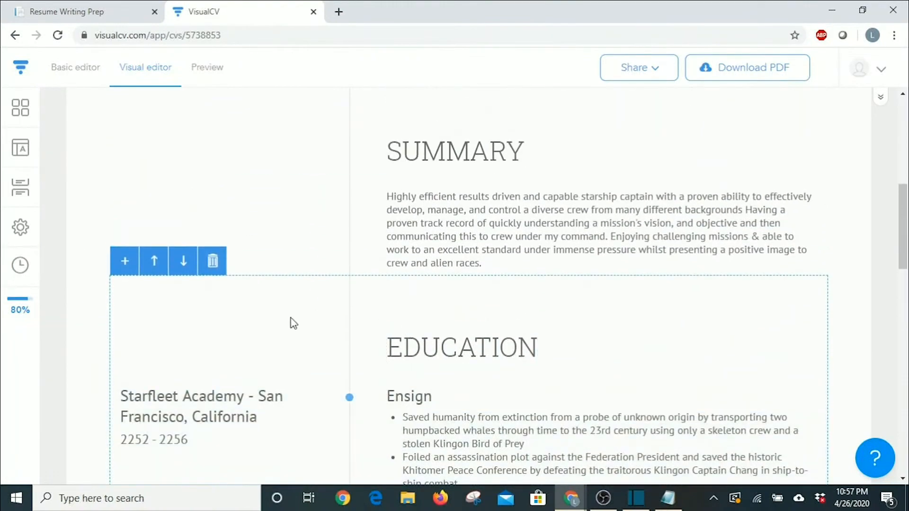
{"action": "scroll", "coordinate": [426, 320], "scroll_direction": "down", "scroll_amount": 4}
{"action": "scroll", "coordinate": [431, 320], "scroll_direction": "down", "scroll_amount": 5}
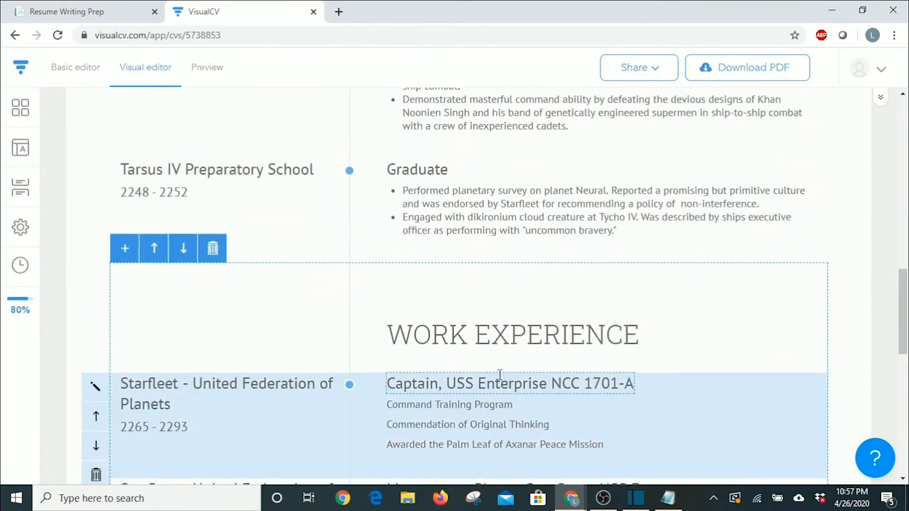
{"action": "scroll", "coordinate": [500, 365], "scroll_direction": "up", "scroll_amount": 6}
{"action": "scroll", "coordinate": [495, 303], "scroll_direction": "up", "scroll_amount": 4}
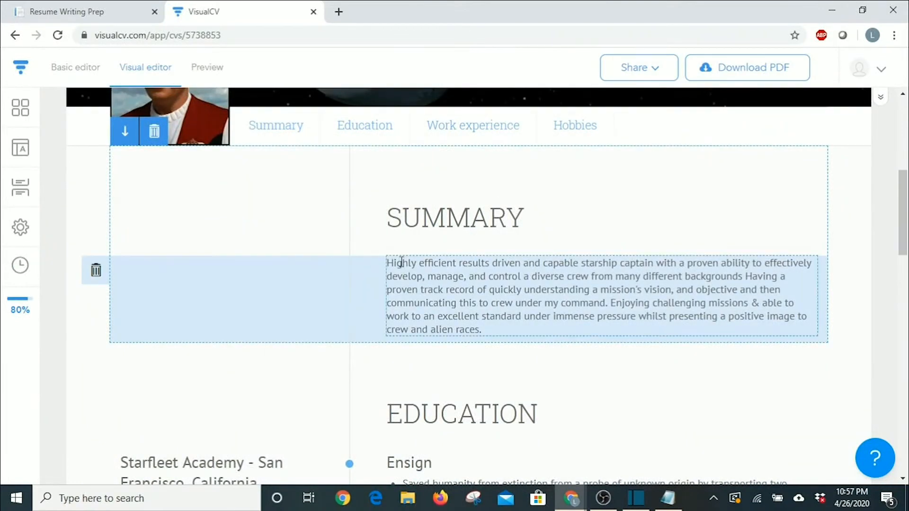
{"action": "scroll", "coordinate": [400, 263], "scroll_direction": "down", "scroll_amount": 4}
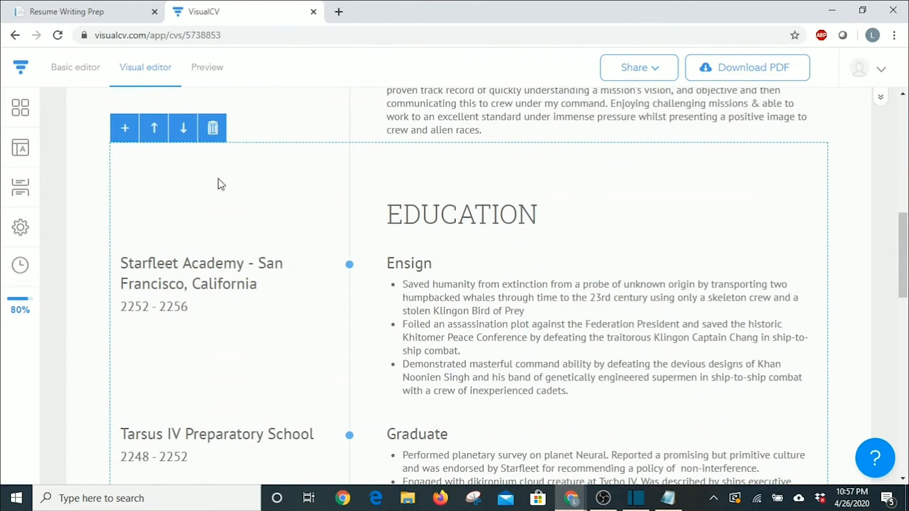
{"action": "scroll", "coordinate": [266, 236], "scroll_direction": "up", "scroll_amount": 5}
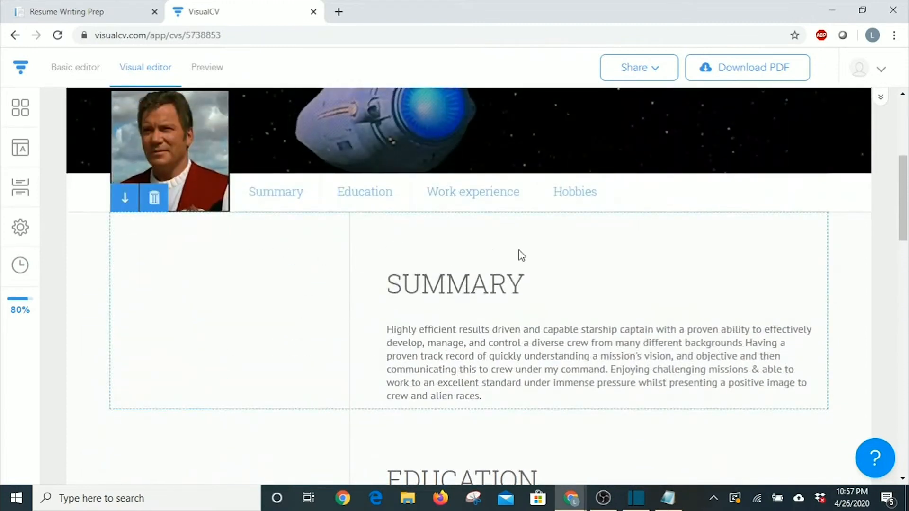
{"action": "scroll", "coordinate": [529, 285], "scroll_direction": "down", "scroll_amount": 8}
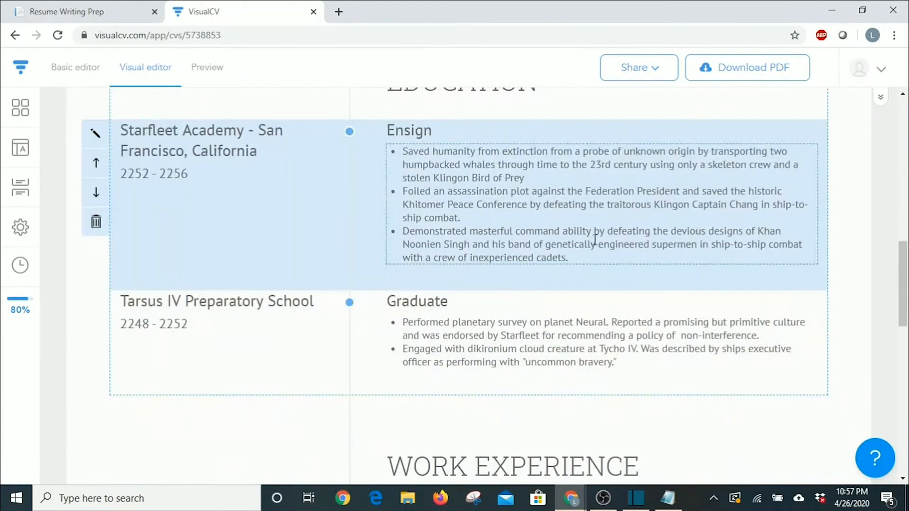
{"action": "scroll", "coordinate": [519, 287], "scroll_direction": "down", "scroll_amount": 6}
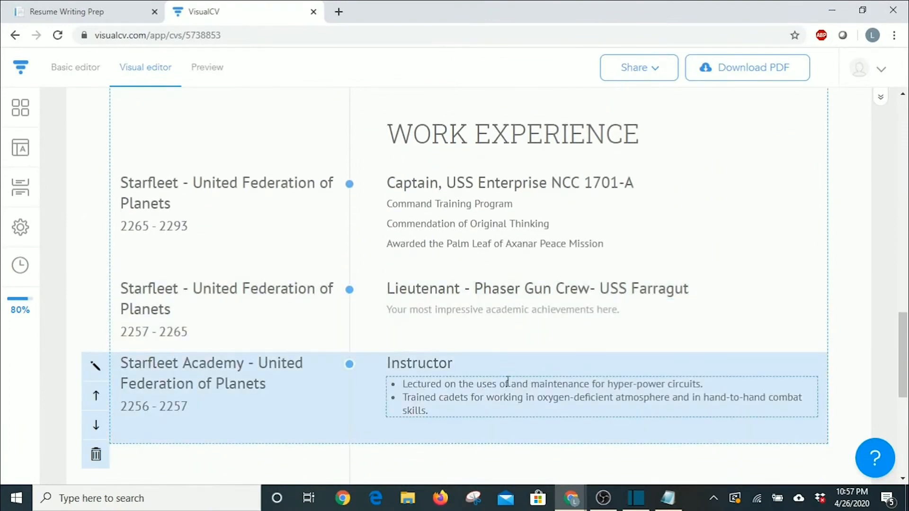
{"action": "scroll", "coordinate": [473, 351], "scroll_direction": "down", "scroll_amount": 3}
{"action": "scroll", "coordinate": [438, 359], "scroll_direction": "up", "scroll_amount": 9}
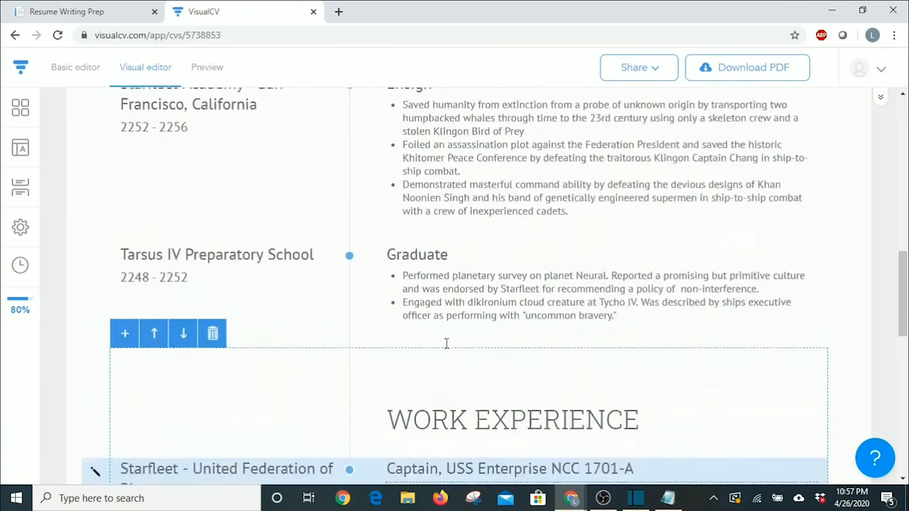
{"action": "scroll", "coordinate": [447, 343], "scroll_direction": "up", "scroll_amount": 1}
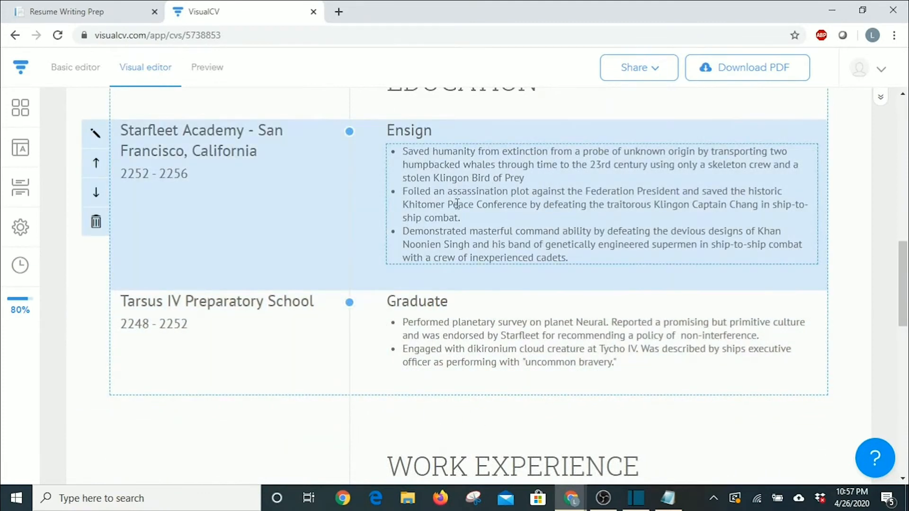
{"action": "scroll", "coordinate": [456, 203], "scroll_direction": "up", "scroll_amount": 3}
{"action": "scroll", "coordinate": [482, 263], "scroll_direction": "down", "scroll_amount": 7}
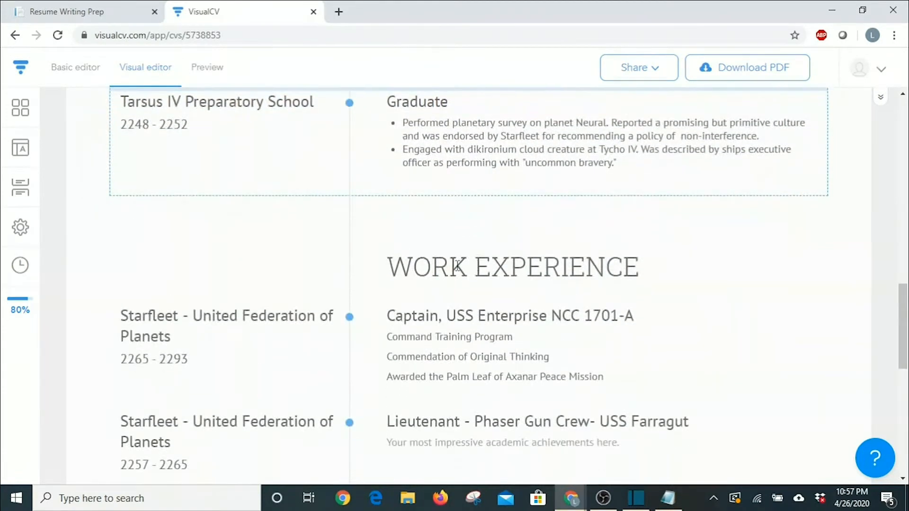
{"action": "scroll", "coordinate": [437, 301], "scroll_direction": "down", "scroll_amount": 1}
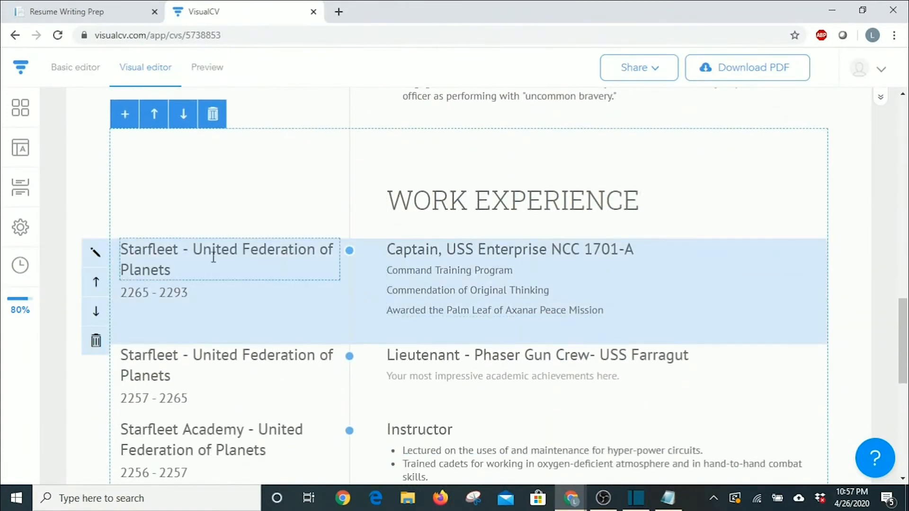
{"action": "scroll", "coordinate": [421, 309], "scroll_direction": "down", "scroll_amount": 1}
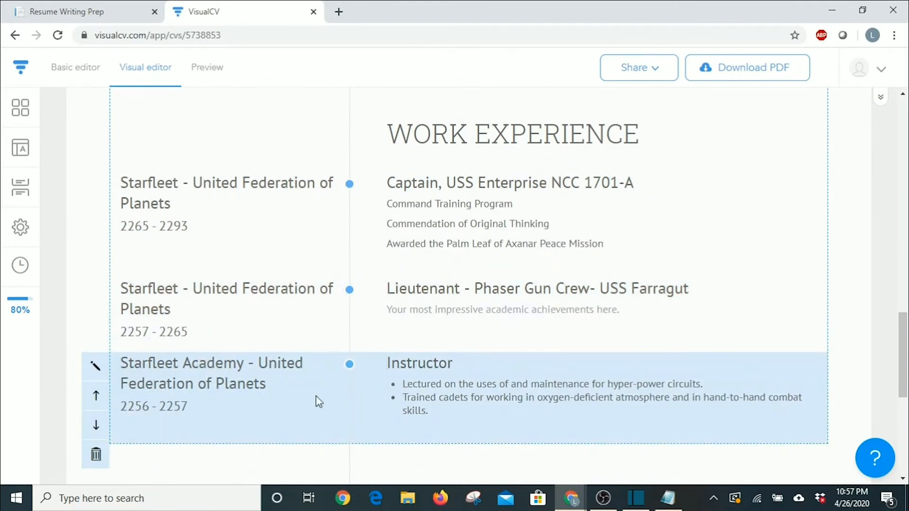
Reorder Work Experience as Captain, Lieutenant, then Starfleet Academy Instructor last.
{"action": "left_click", "coordinate": [97, 398]}
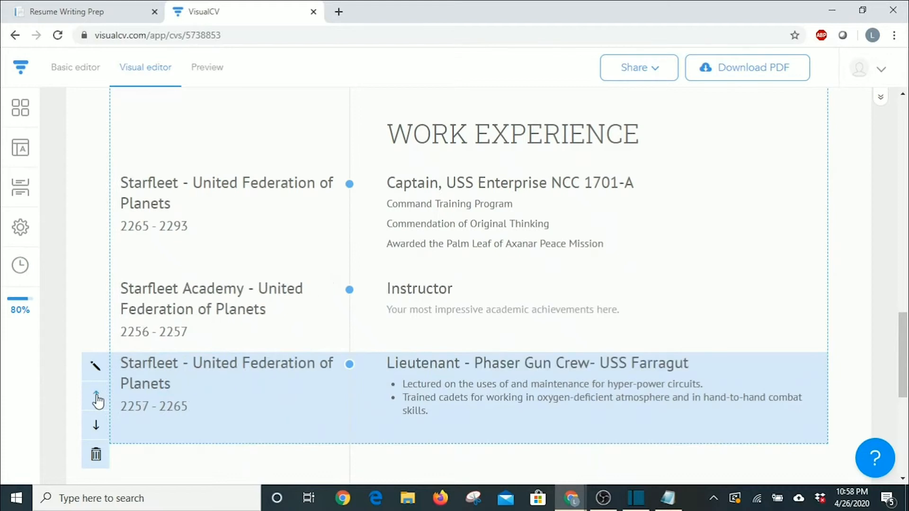
{"action": "left_click", "coordinate": [95, 322]}
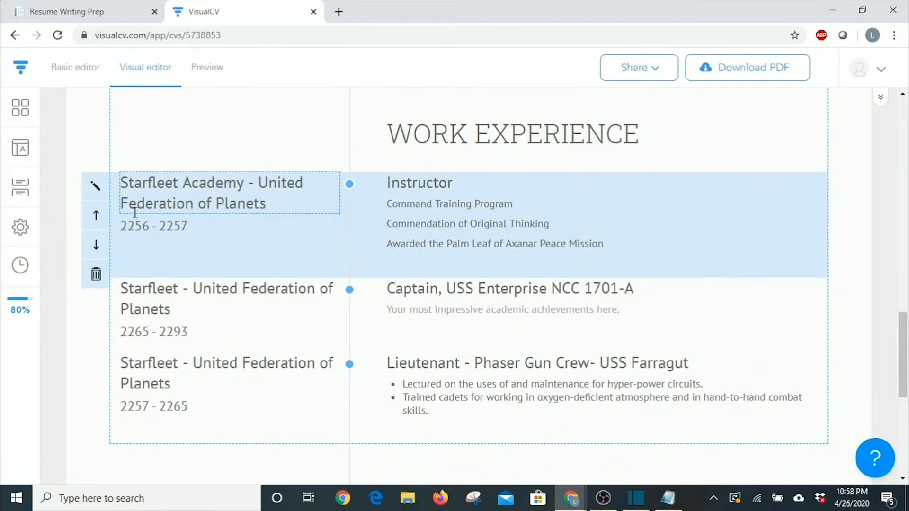
{"action": "left_click", "coordinate": [98, 244]}
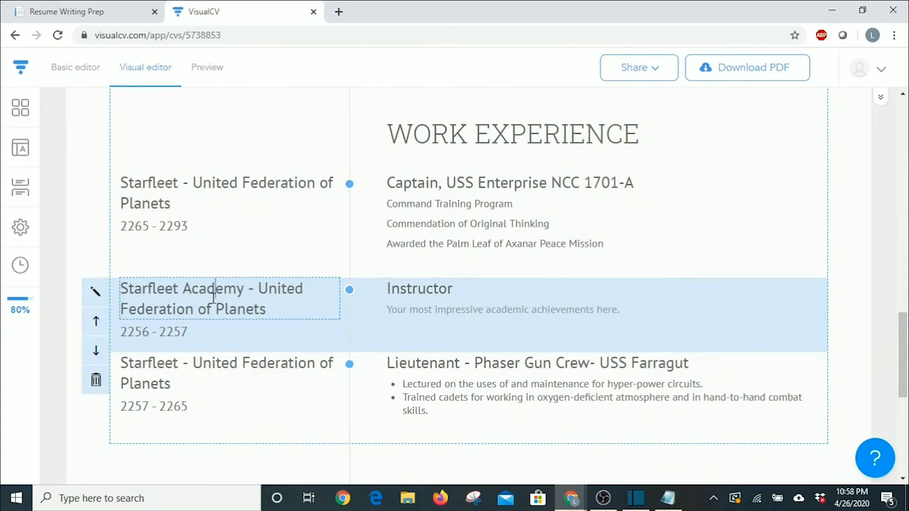
{"action": "left_click", "coordinate": [96, 351]}
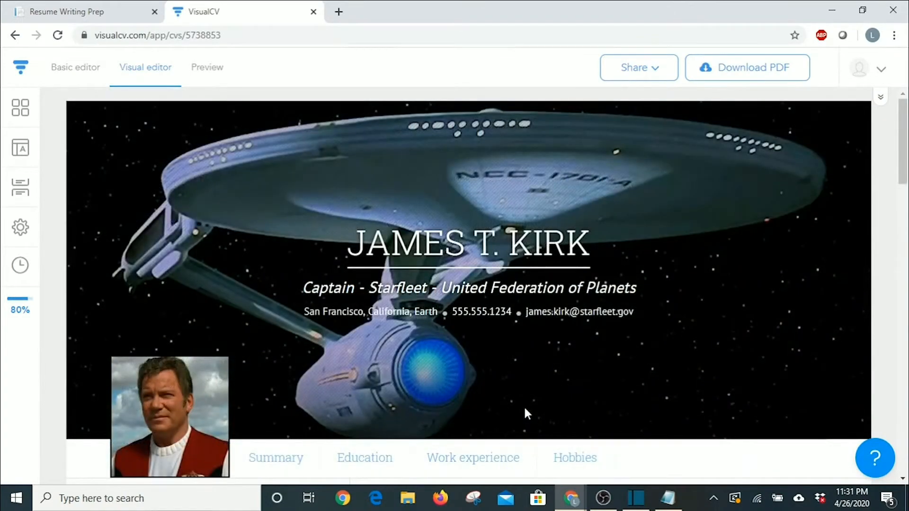
Copy the résumé's public Share Link URL and close the share dialog.
{"action": "left_click", "coordinate": [654, 75]}
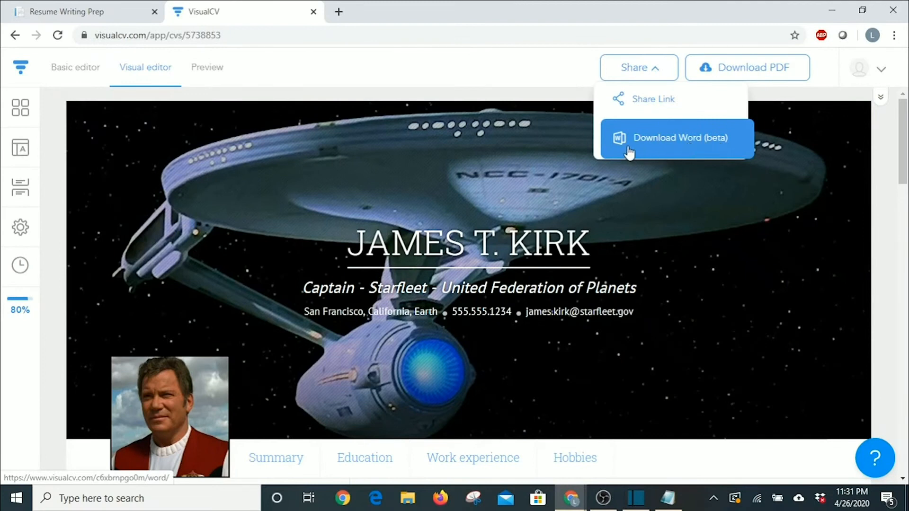
{"action": "left_click", "coordinate": [633, 104]}
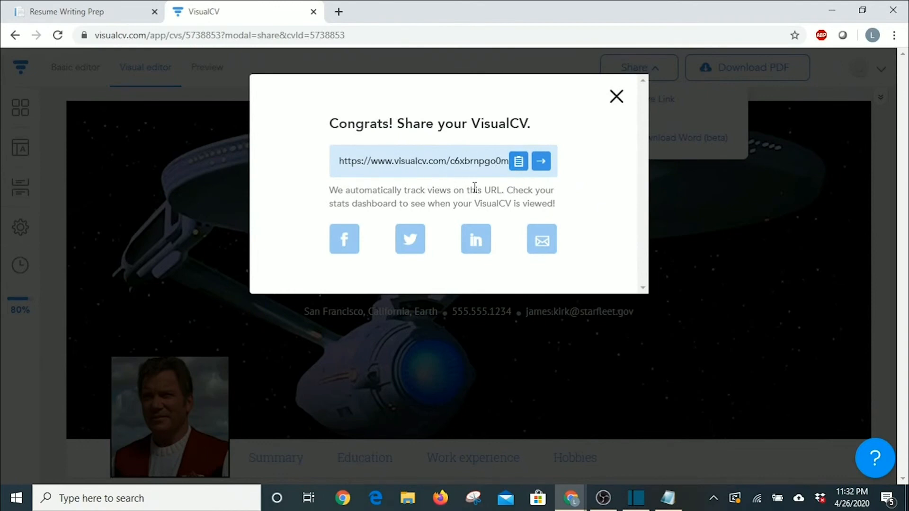
{"action": "left_click", "coordinate": [519, 162]}
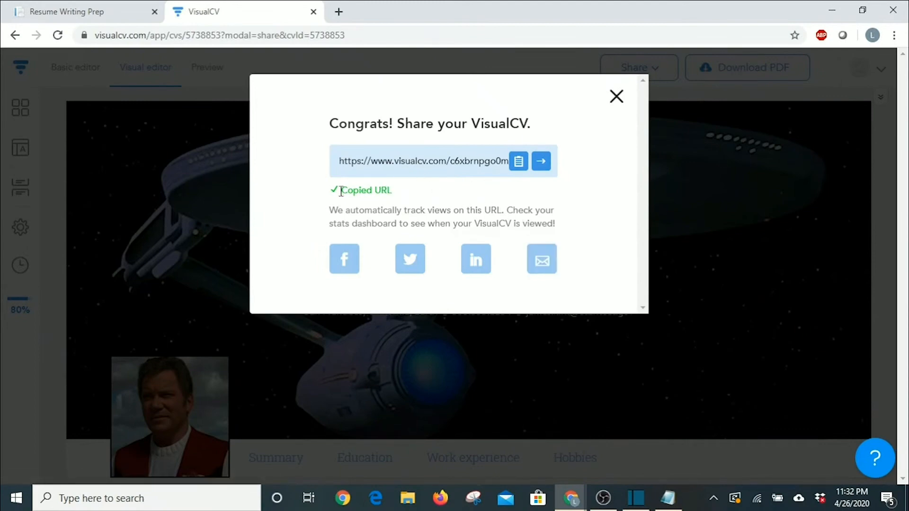
{"action": "left_click", "coordinate": [616, 96]}
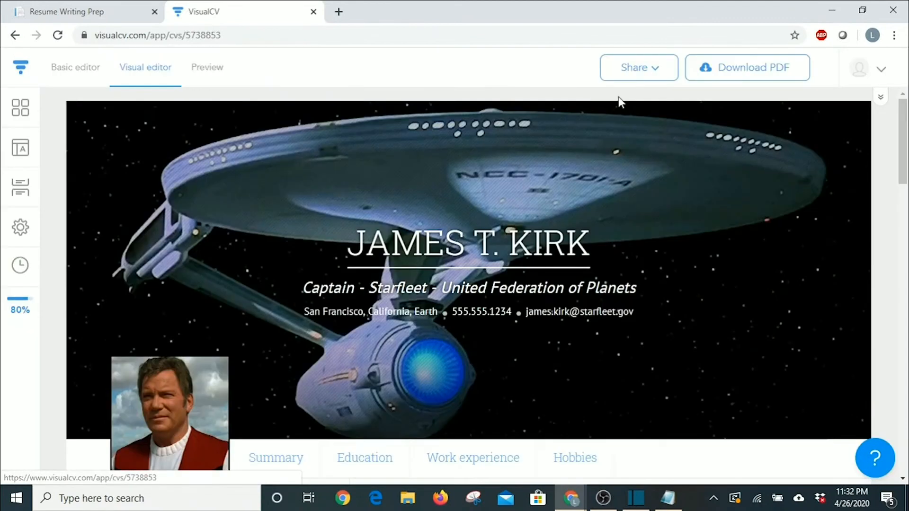
Load the copied résumé link in a new browser tab and scroll through it.
{"action": "left_click", "coordinate": [338, 12]}
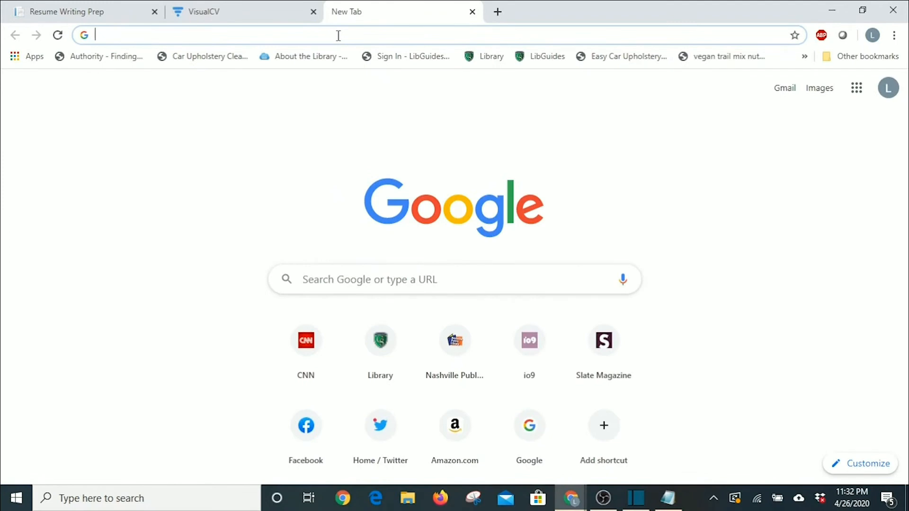
{"action": "type", "text": "https://www.visualcv.com/c6xbrnpgo0m/"}
{"action": "key", "text": "Return"}
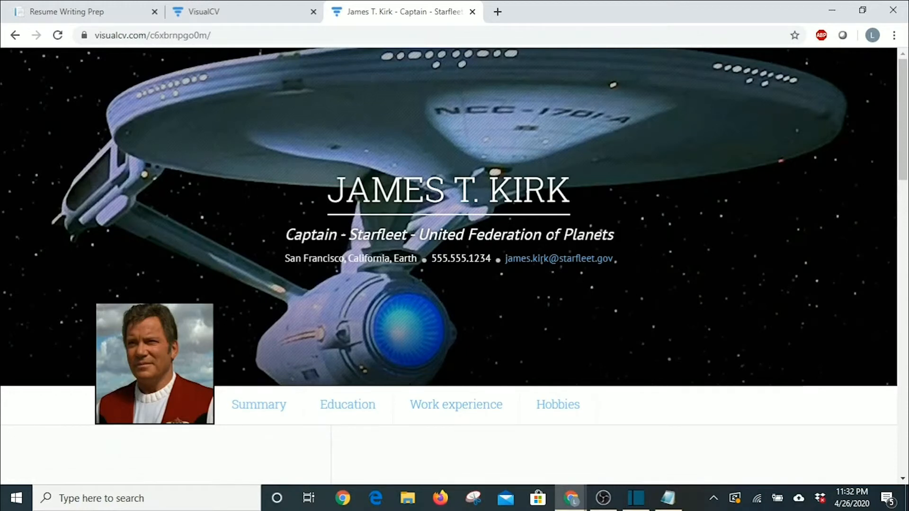
{"action": "scroll", "coordinate": [549, 232], "scroll_direction": "down", "scroll_amount": 4}
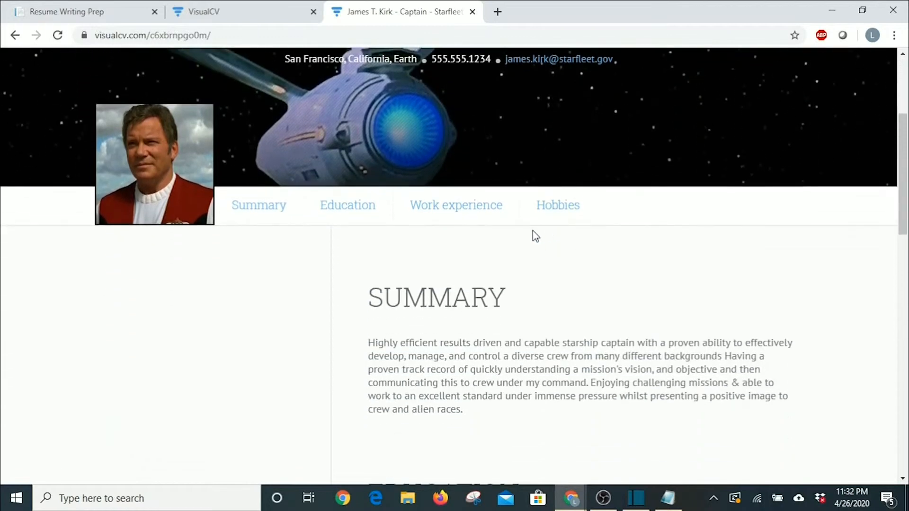
{"action": "scroll", "coordinate": [451, 230], "scroll_direction": "up", "scroll_amount": 4}
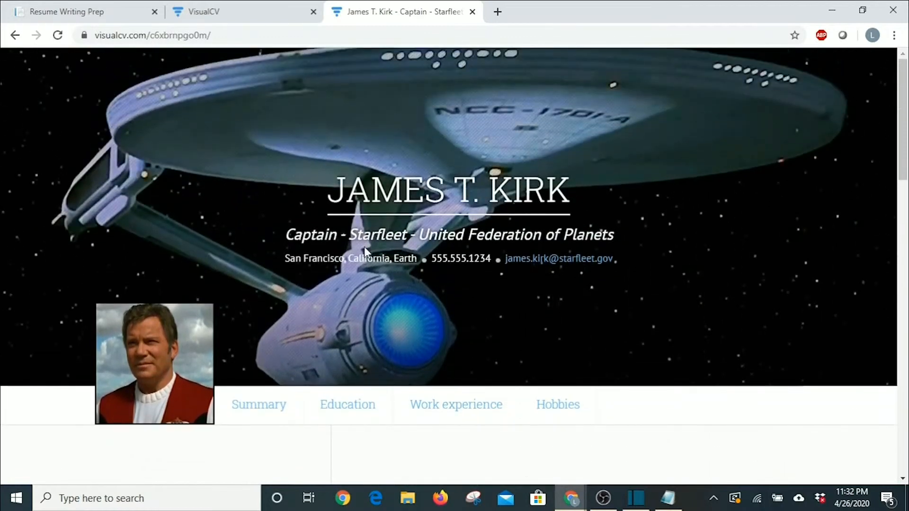
{"action": "scroll", "coordinate": [364, 248], "scroll_direction": "down", "scroll_amount": 4}
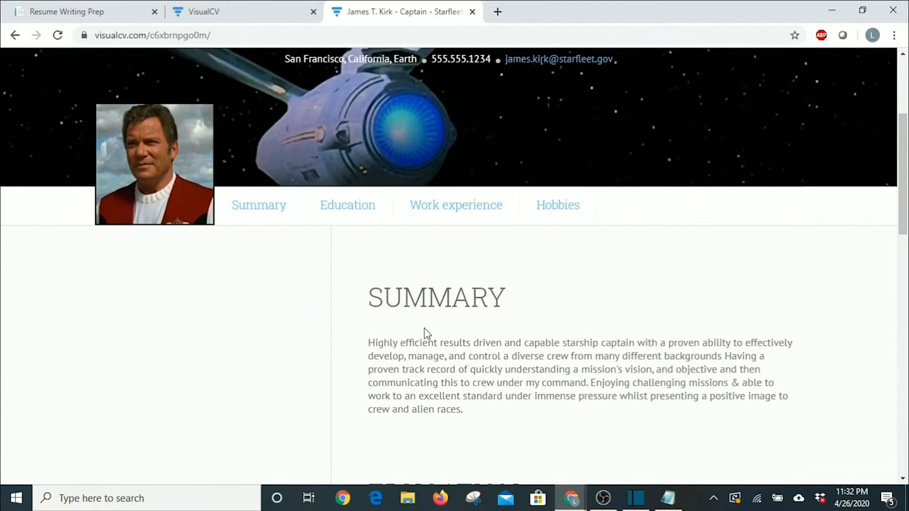
{"action": "left_click_drag", "start_coordinate": [896, 162], "coordinate": [898, 114]}
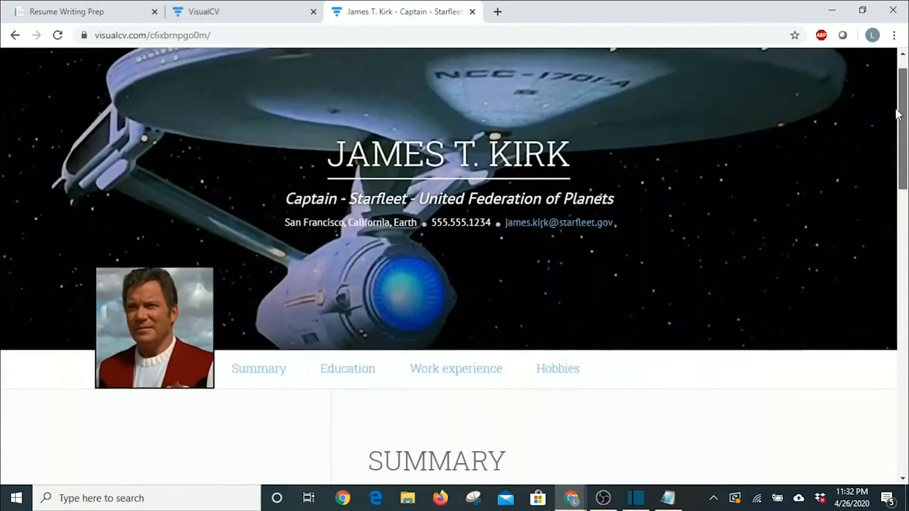
{"action": "scroll", "coordinate": [379, 151], "scroll_direction": "down", "scroll_amount": 2}
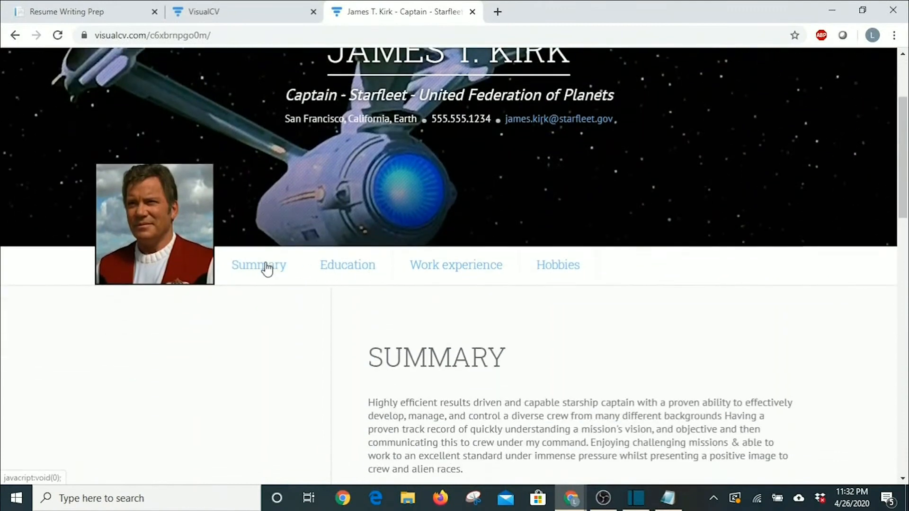
Jump to the Education and Work experience sections of the public résumé.
{"action": "left_click", "coordinate": [344, 267]}
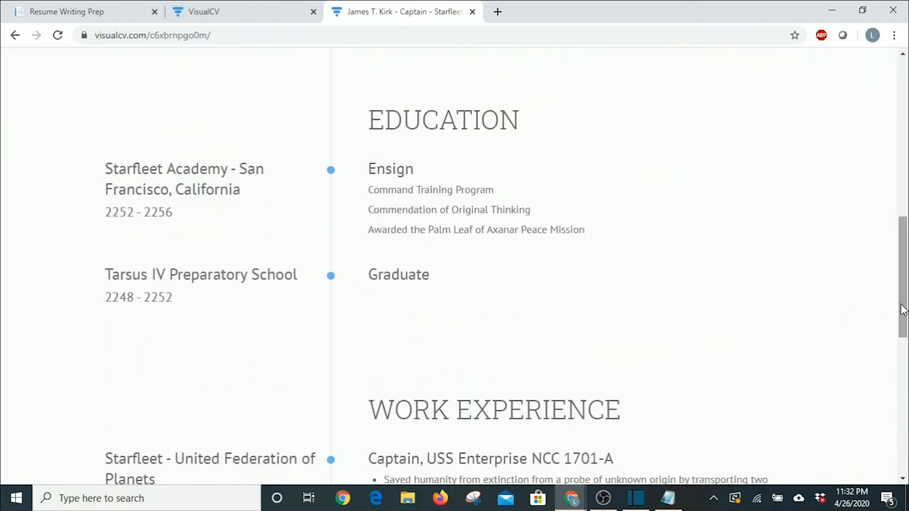
{"action": "scroll", "coordinate": [889, 219], "scroll_direction": "up", "scroll_amount": 10}
{"action": "left_click", "coordinate": [471, 359]}
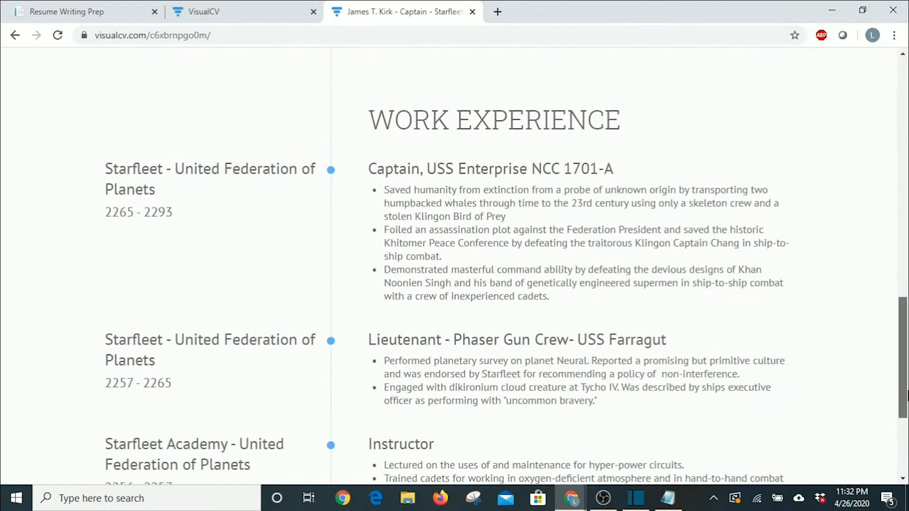
{"action": "left_click_drag", "start_coordinate": [906, 396], "coordinate": [907, 232]}
{"action": "scroll", "coordinate": [737, 234], "scroll_direction": "up", "scroll_amount": 5}
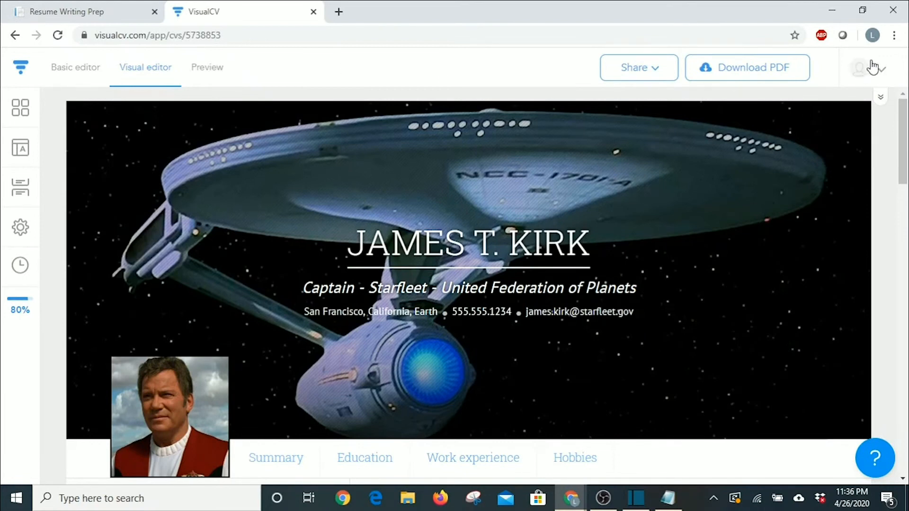
Open the Knowledge Center help pages from the account avatar dropdown.
{"action": "left_click", "coordinate": [882, 71]}
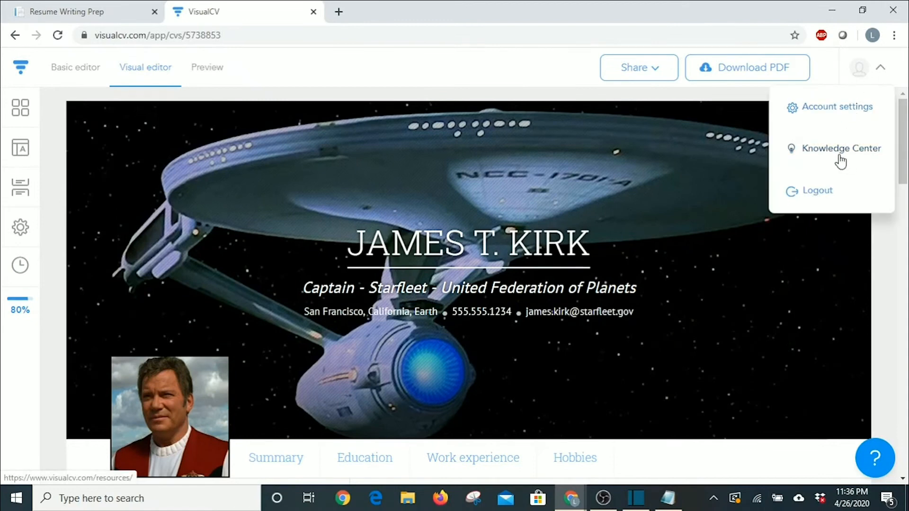
{"action": "left_click", "coordinate": [813, 150]}
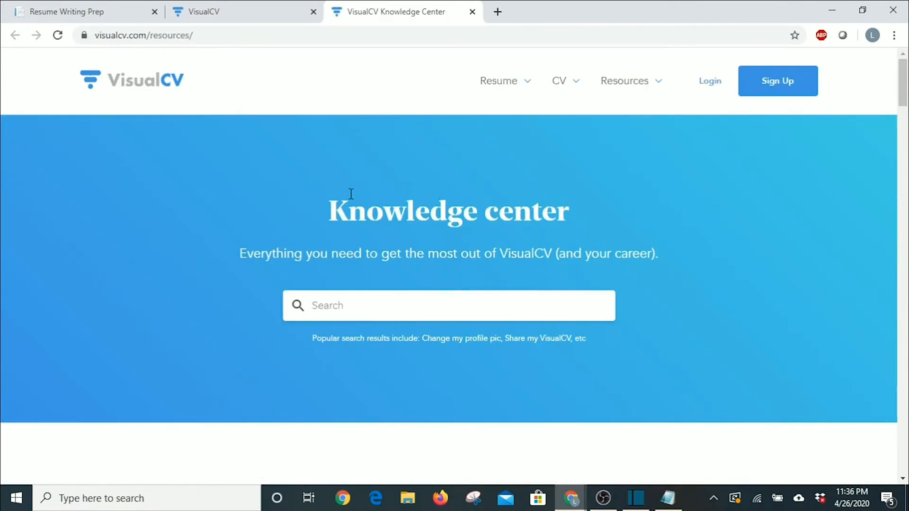
{"action": "mouse_move", "coordinate": [518, 81]}
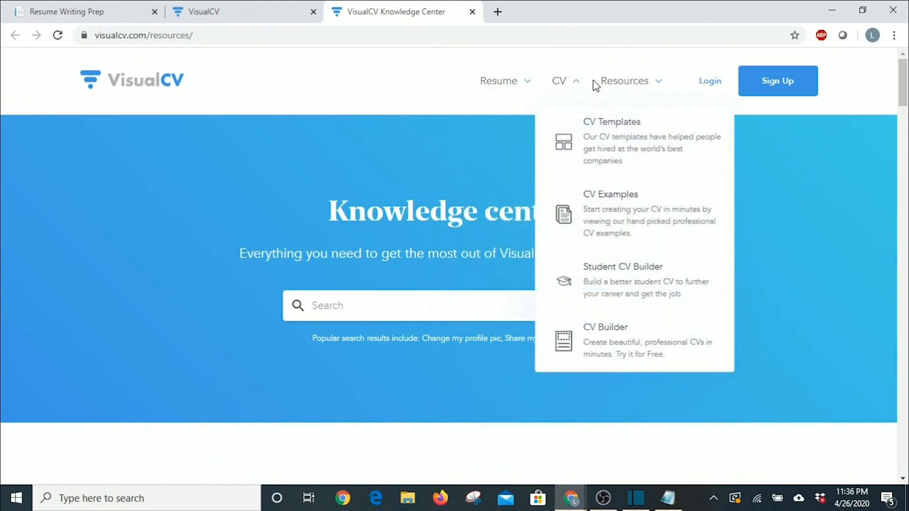
{"action": "mouse_move", "coordinate": [619, 84]}
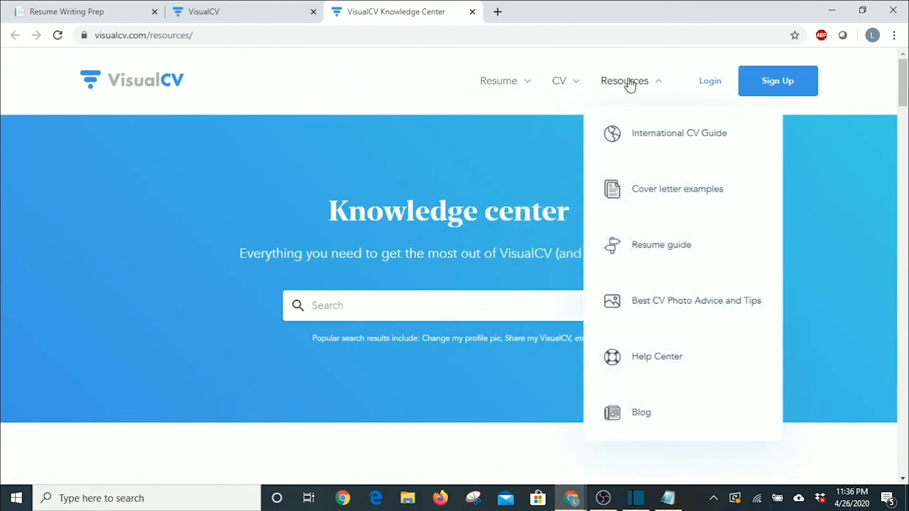
Open the Resume guide under Resources and scroll through the article and back up.
{"action": "left_click", "coordinate": [665, 247]}
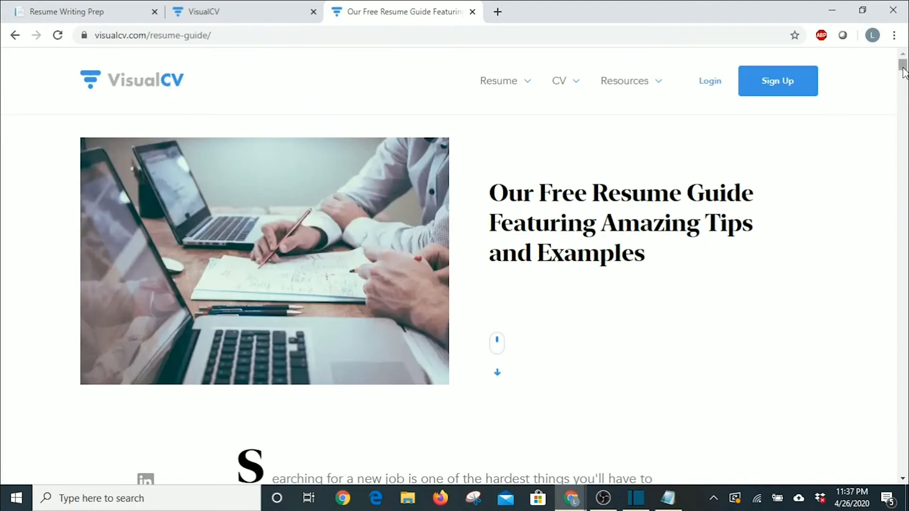
{"action": "left_click_drag", "start_coordinate": [903, 64], "coordinate": [865, 220]}
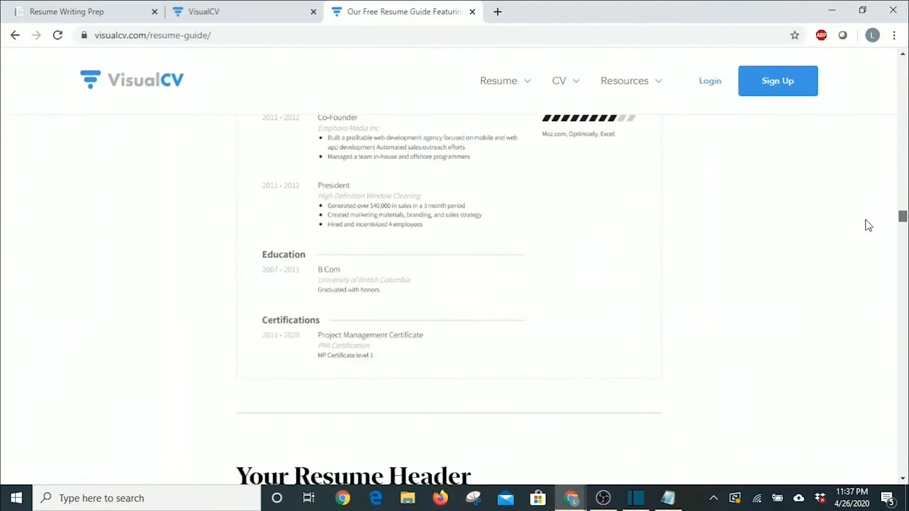
{"action": "scroll", "coordinate": [583, 235], "scroll_direction": "down", "scroll_amount": 6}
{"action": "scroll", "coordinate": [575, 237], "scroll_direction": "down", "scroll_amount": 10}
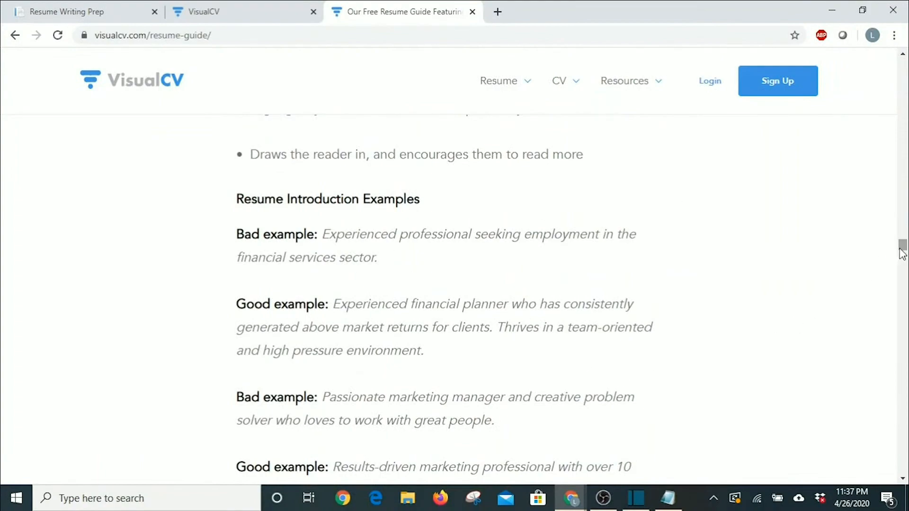
{"action": "left_click_drag", "start_coordinate": [902, 256], "coordinate": [893, 312]}
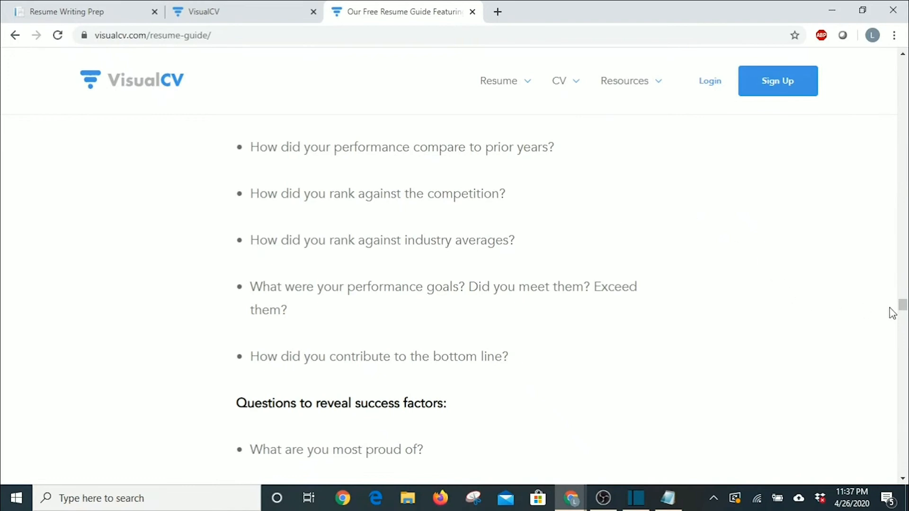
{"action": "left_click_drag", "start_coordinate": [903, 307], "coordinate": [905, 283]}
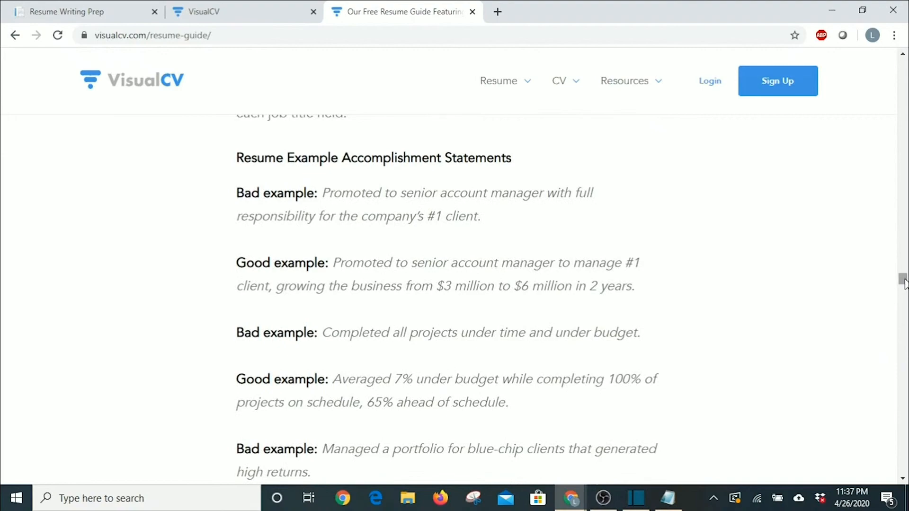
{"action": "scroll", "coordinate": [816, 258], "scroll_direction": "up", "scroll_amount": 12}
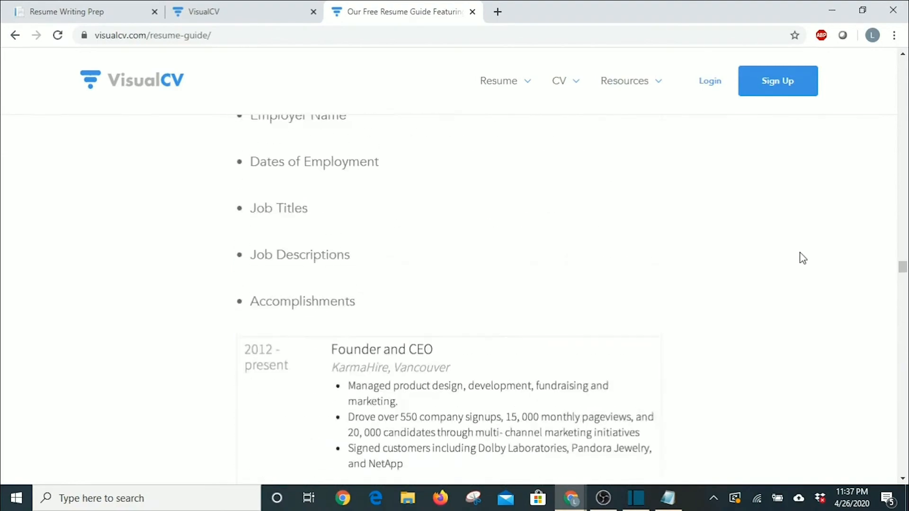
{"action": "scroll", "coordinate": [803, 258], "scroll_direction": "up", "scroll_amount": 15}
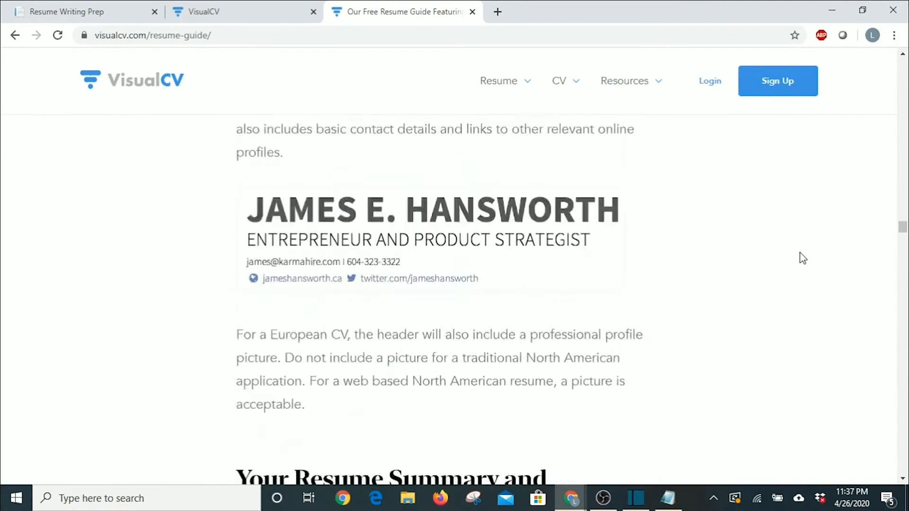
{"action": "scroll", "coordinate": [803, 258], "scroll_direction": "up", "scroll_amount": 15}
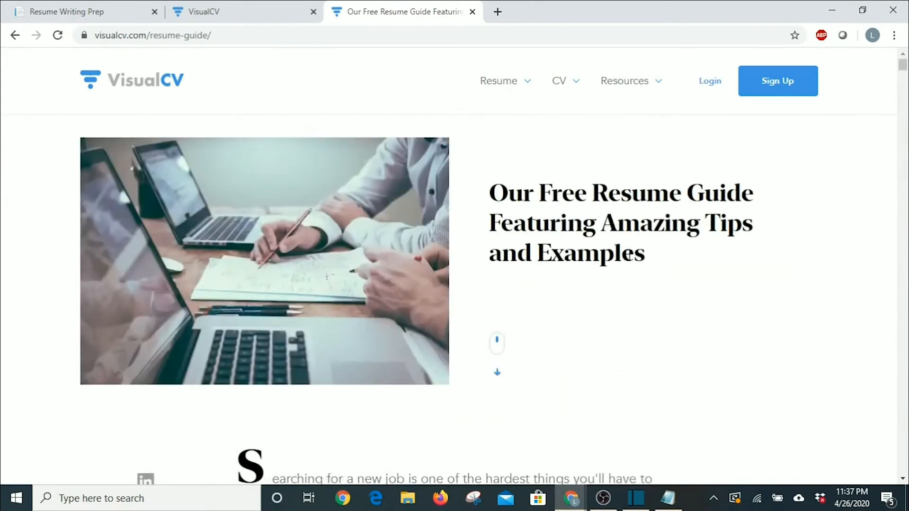